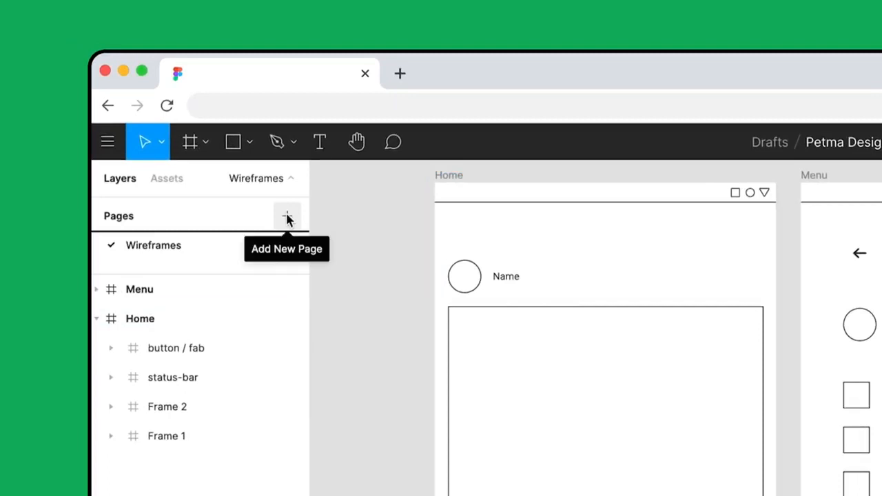
Add a new page to the file and name it Designs
click(287, 216)
text(Designs)
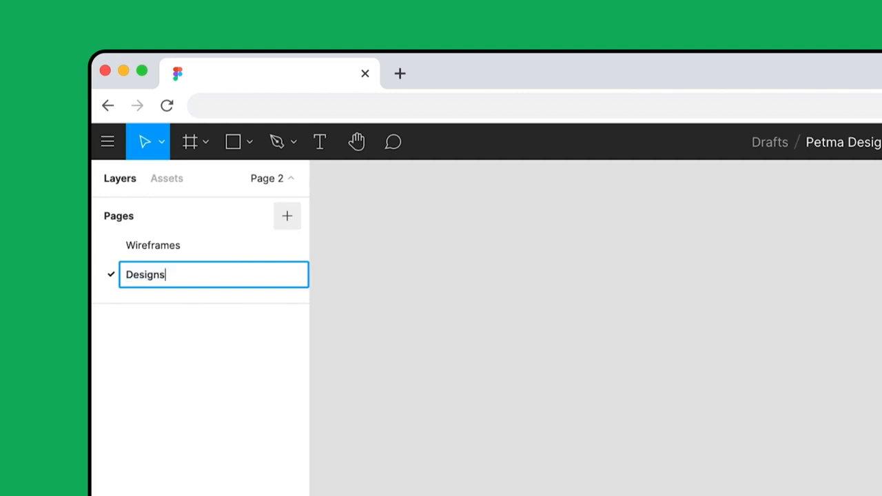
click(340, 220)
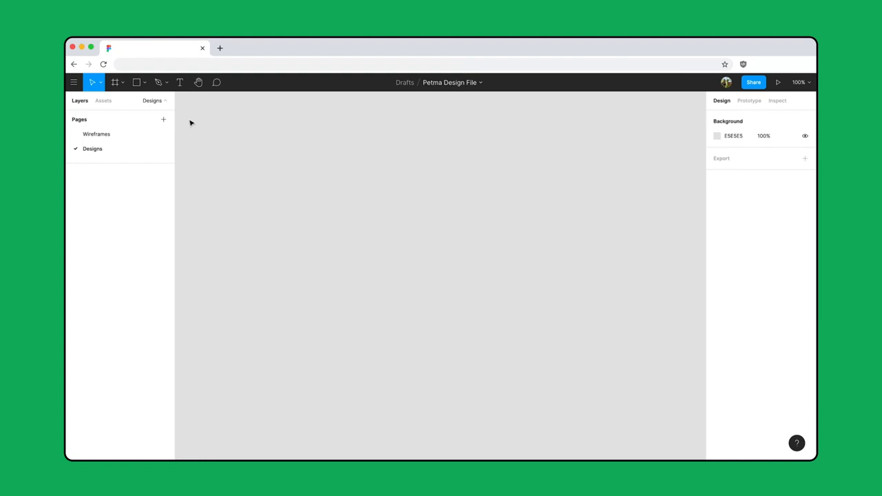
Add a Google Pixel 2 XL frame and draw a rectangle about 388 by 333 inside it
key(f)
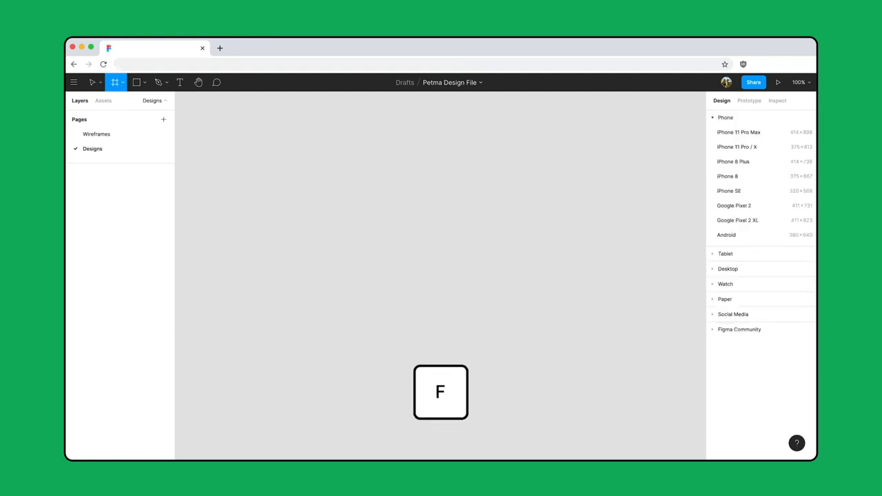
click(763, 224)
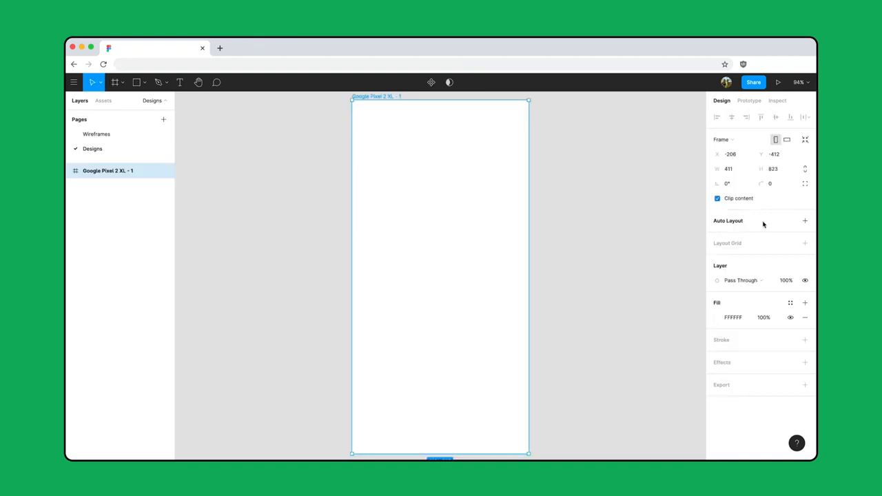
key(r)
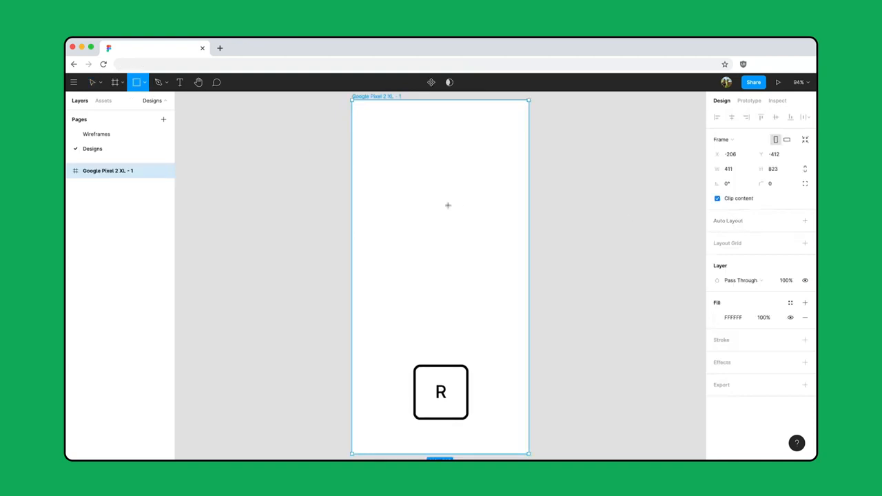
drag(357, 169, 524, 311)
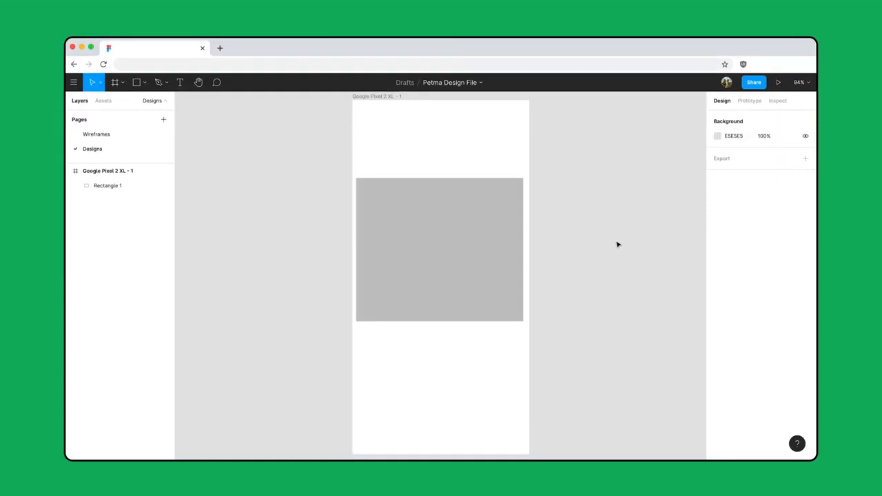
Resize the rectangle to a width of 379 and a height of 285
click(446, 253)
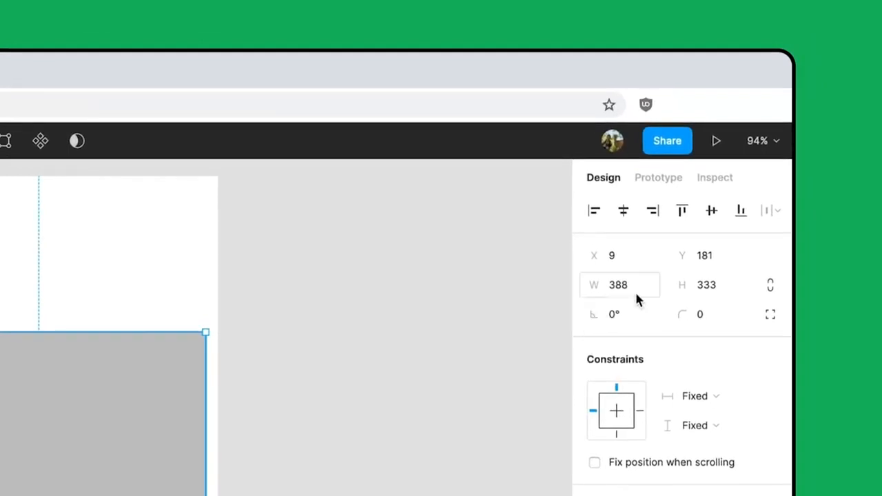
click(735, 156)
text(379)
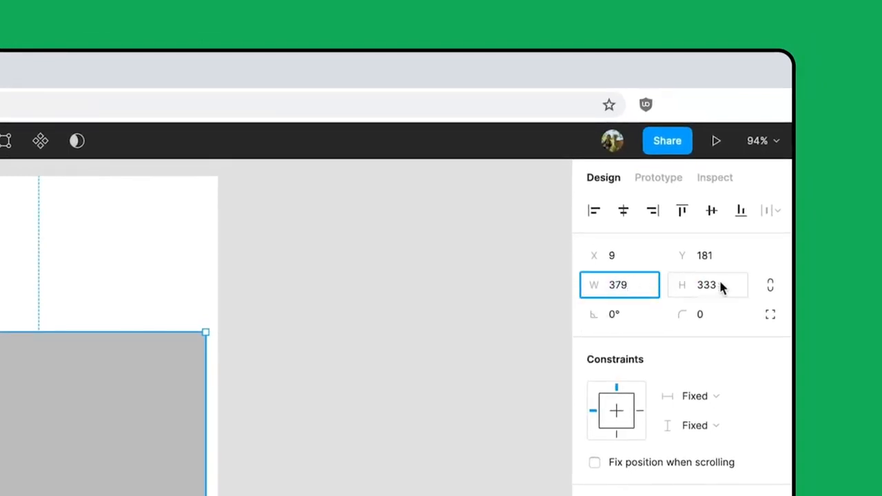
click(670, 288)
text(285)
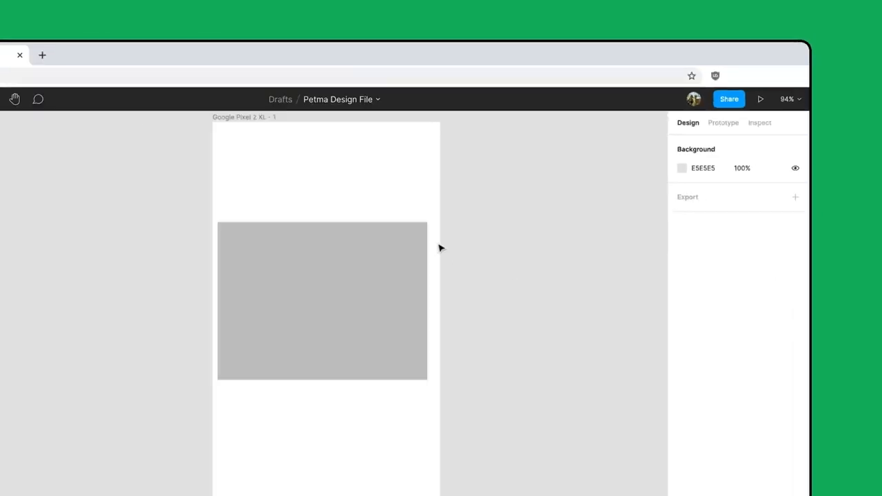
click(52, 449)
Centre the rectangle in the phone frame at X 16, Y 269 and check its distances to the frame edges
drag(446, 236, 448, 273)
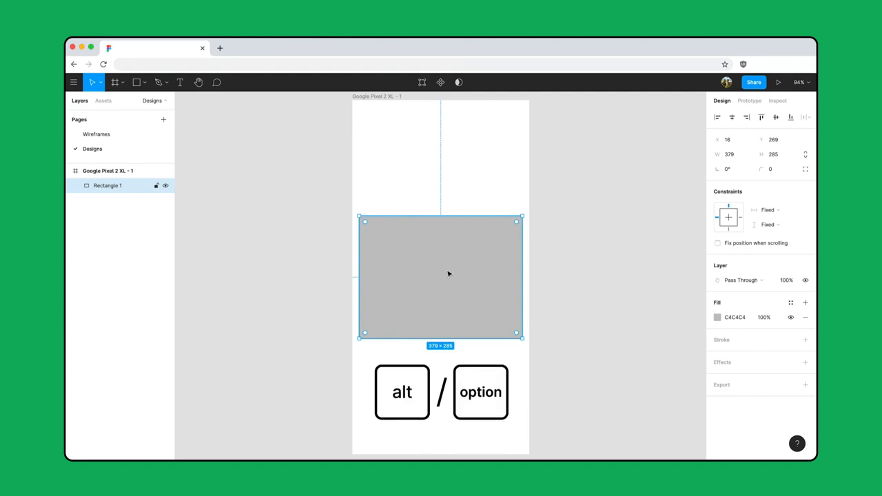
key(alt)
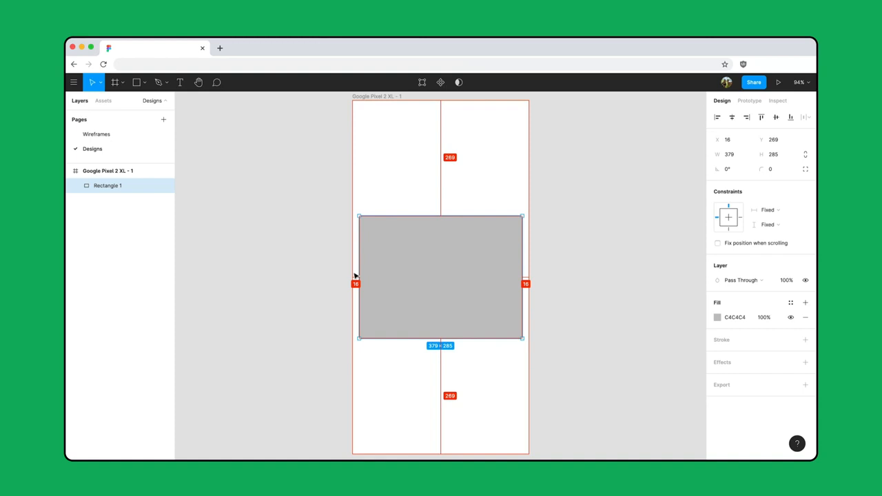
click(349, 277)
Add a layout grid of size 8 to the phone frame and turn off the display of layout grids
click(376, 97)
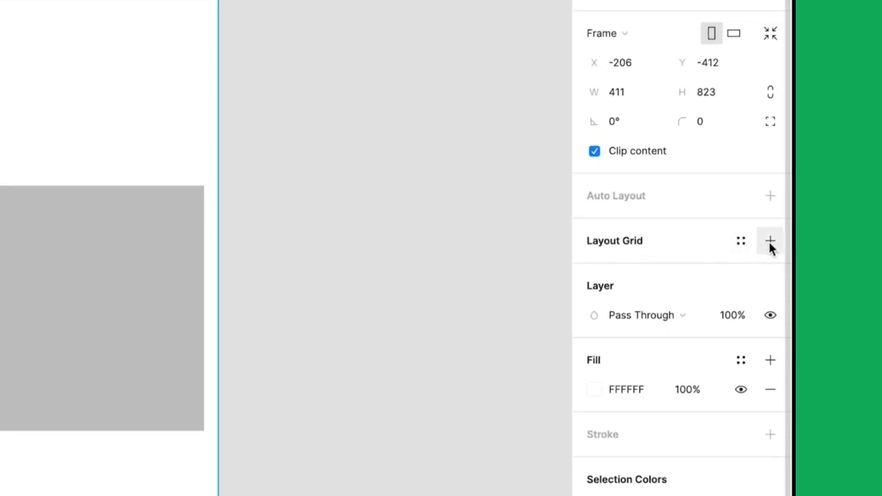
click(771, 245)
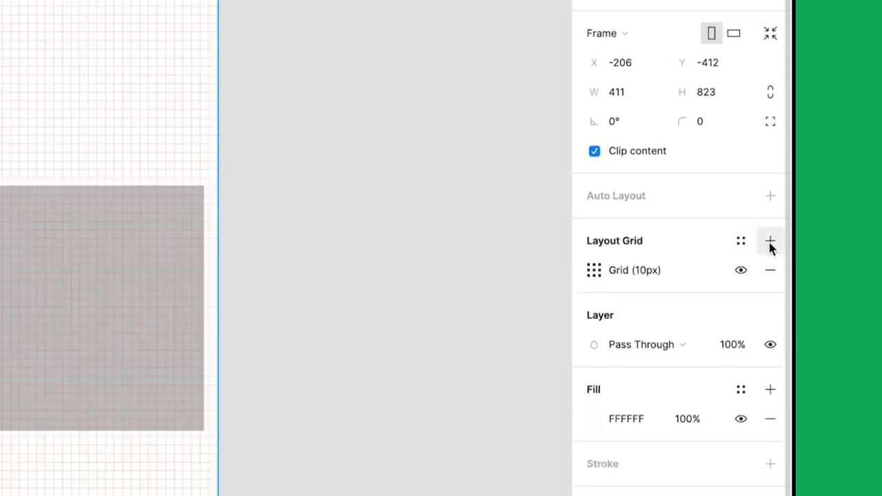
click(594, 271)
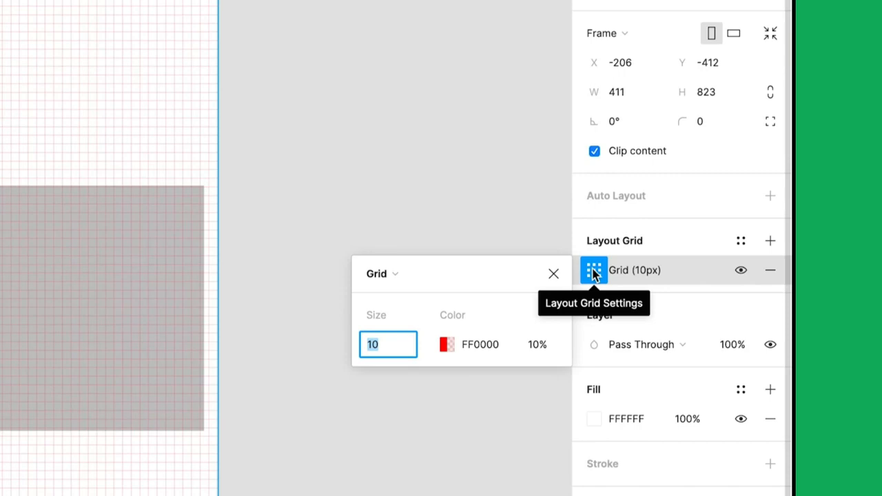
text(8)
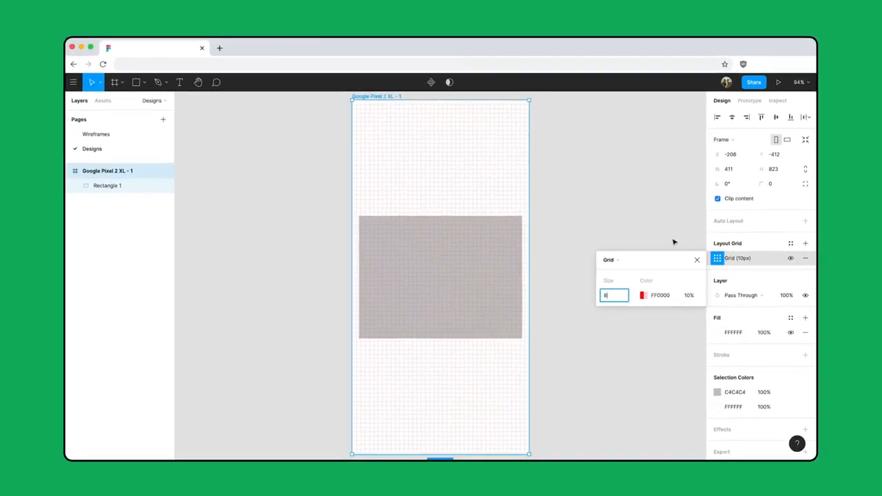
click(514, 247)
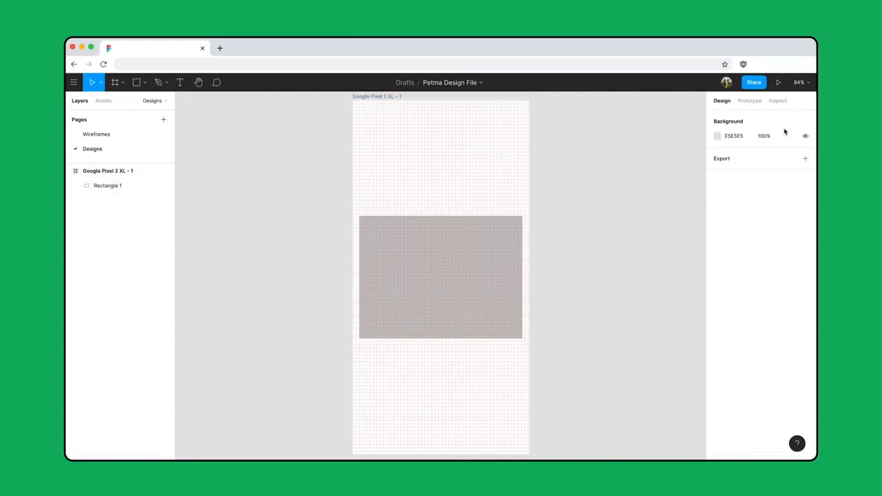
click(811, 84)
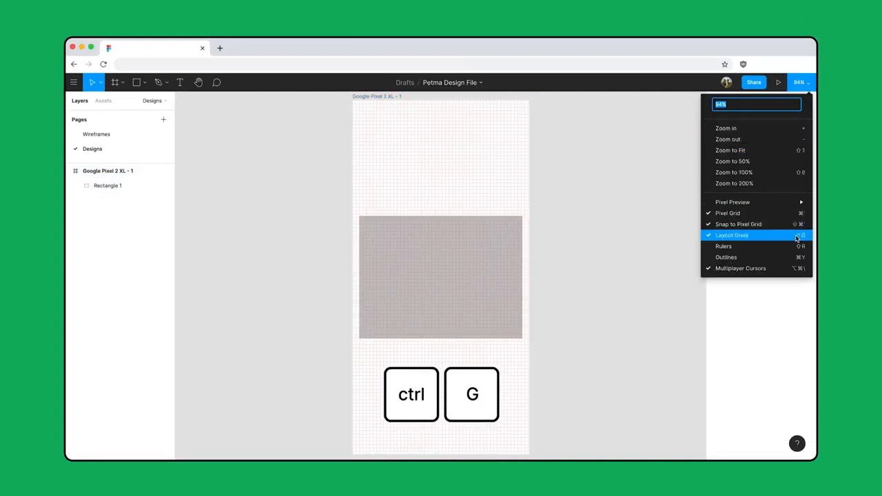
click(797, 236)
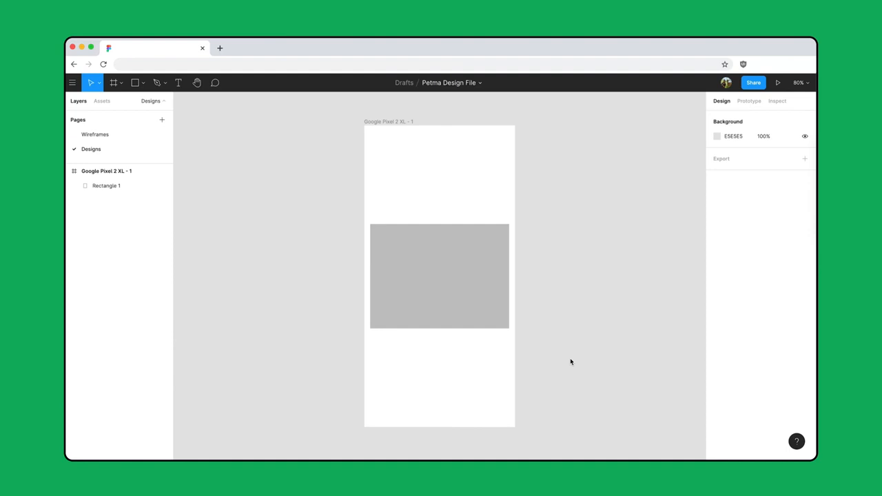
Round the rectangle's corners with a radius of 8
click(490, 297)
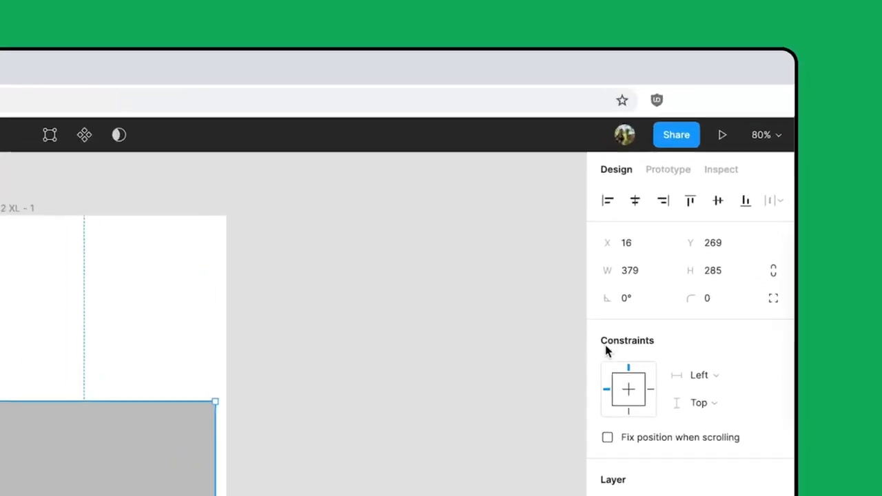
click(770, 168)
text(8)
key(Return)
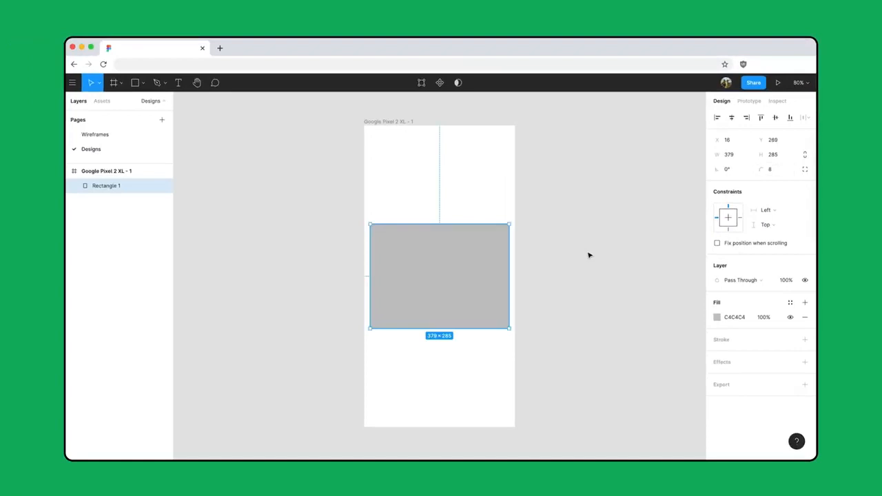
click(589, 256)
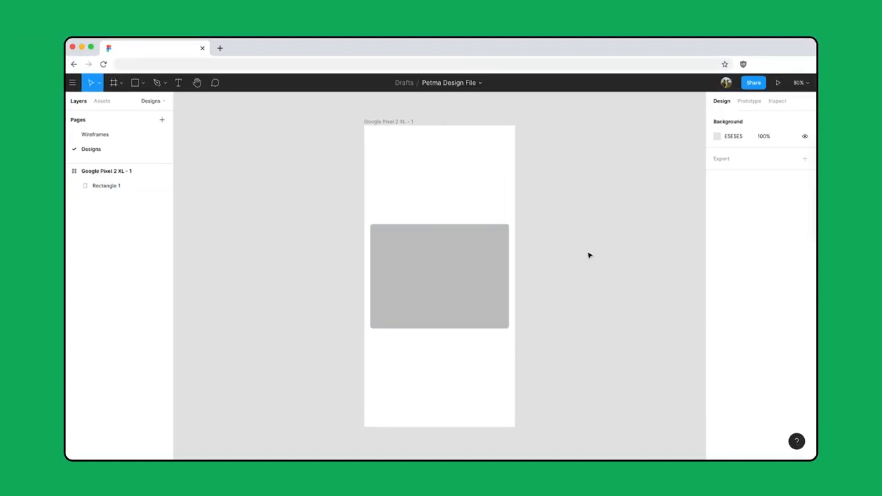
Draw a circle about 40 by 40 above the rectangle's upper-left corner and select it together with the rectangle
key(o)
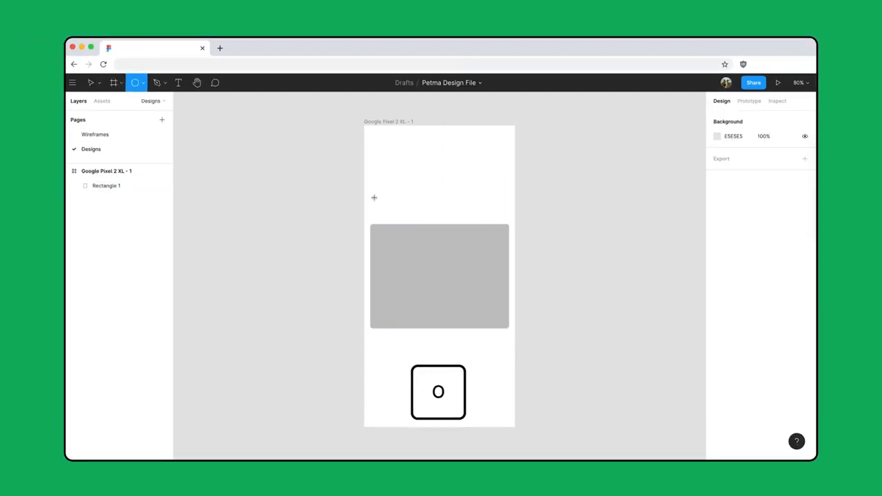
key(shift)
drag(375, 198, 451, 289)
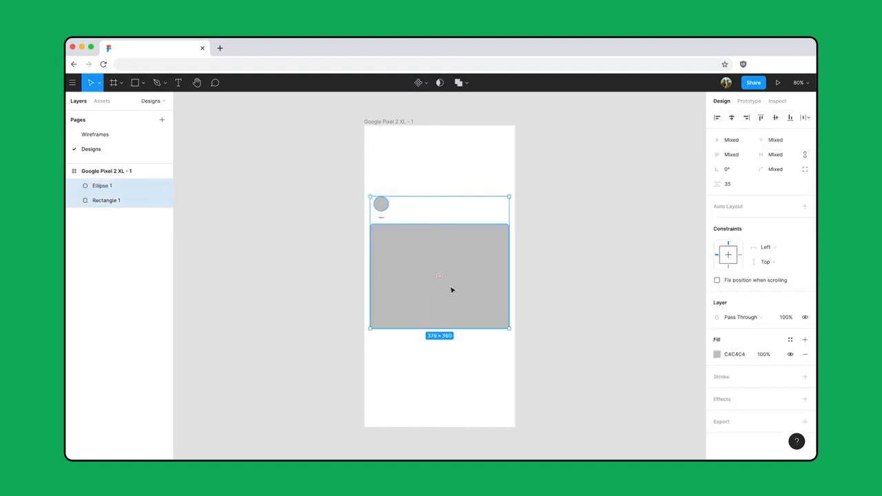
Align the circle with the rectangle's left edge and move it down to Y 221, just above the rectangle
click(717, 118)
click(390, 197)
drag(379, 203, 394, 234)
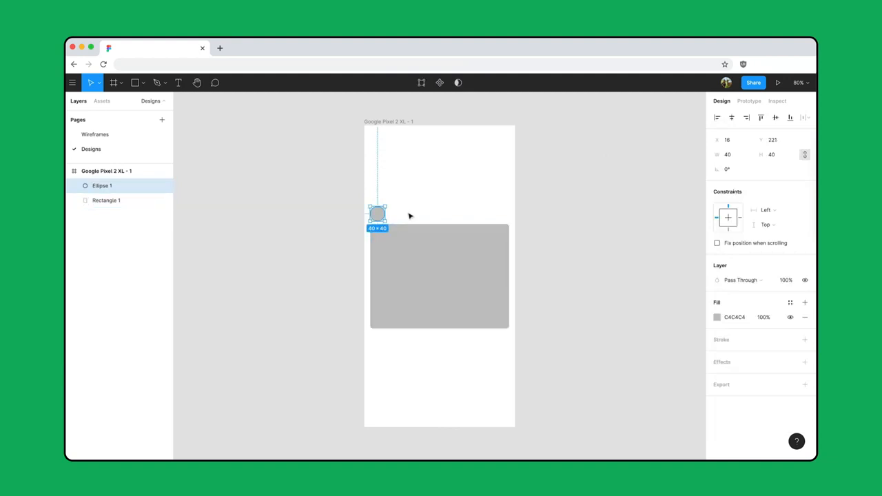
click(411, 214)
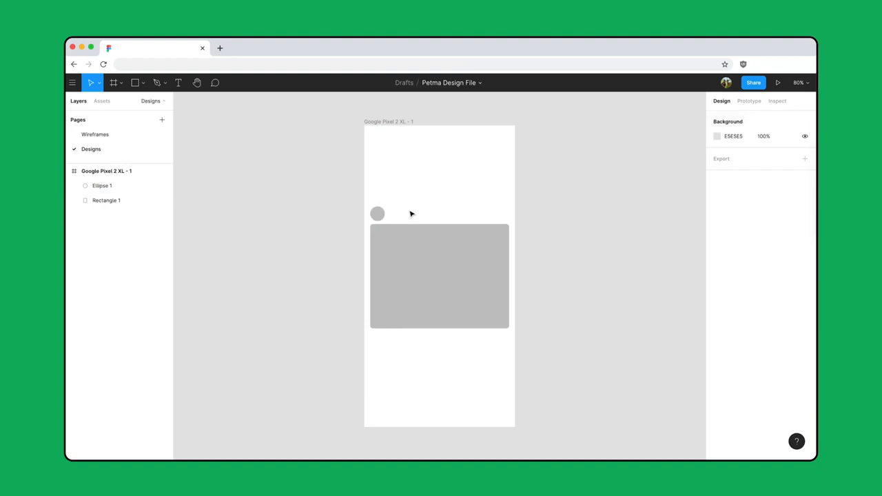
Import both placeholder images, filling the rectangle with 2-Post-placeholder.png and the circle with 1-Avatar-placeholder.png
key(super+shift+k)
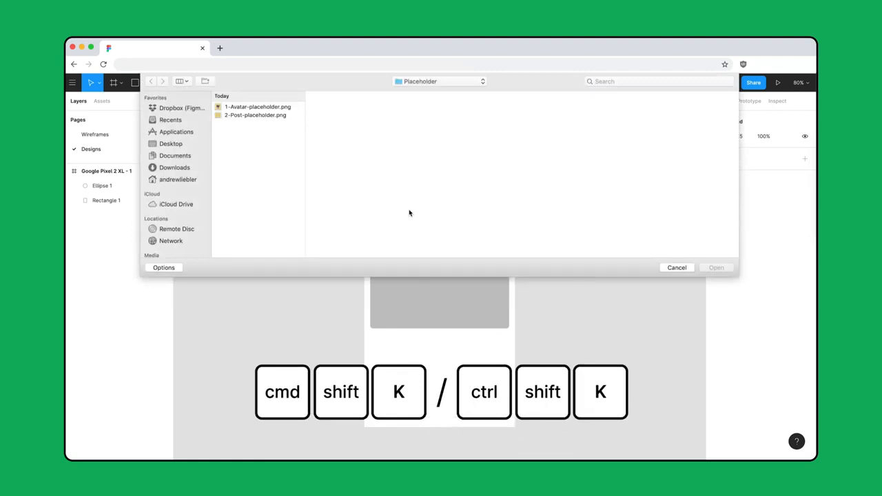
click(266, 115)
shift+click(265, 106)
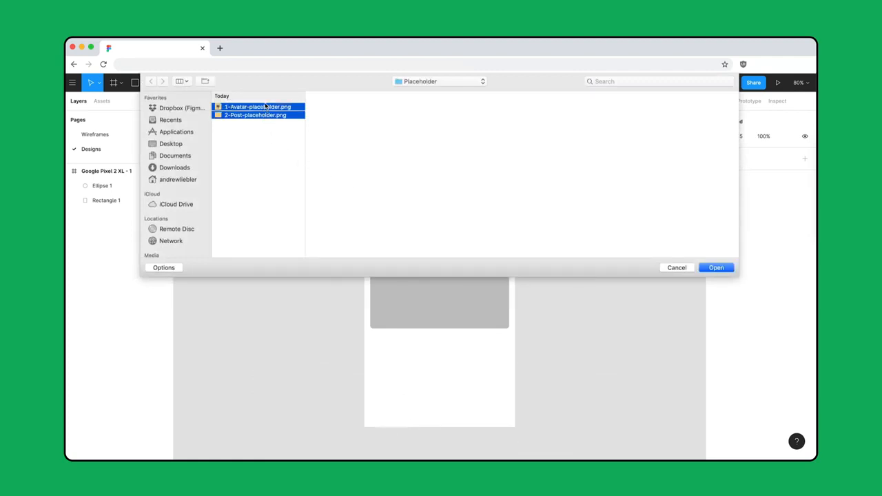
click(716, 268)
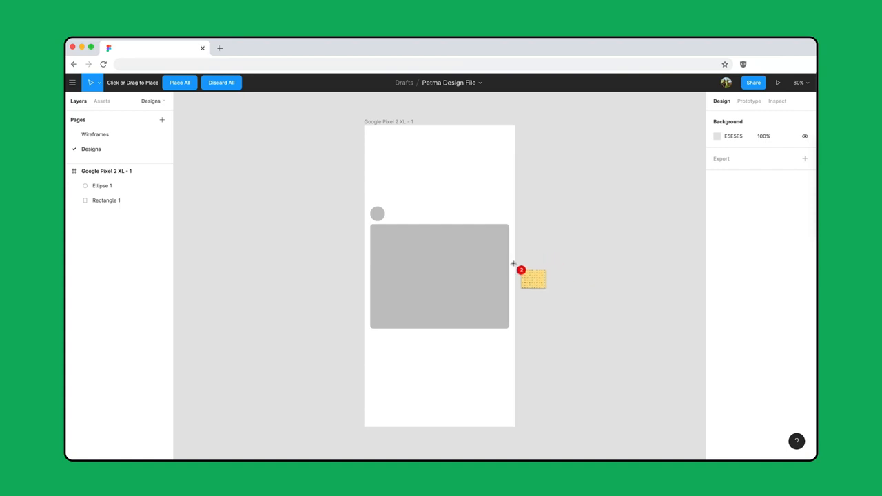
click(474, 271)
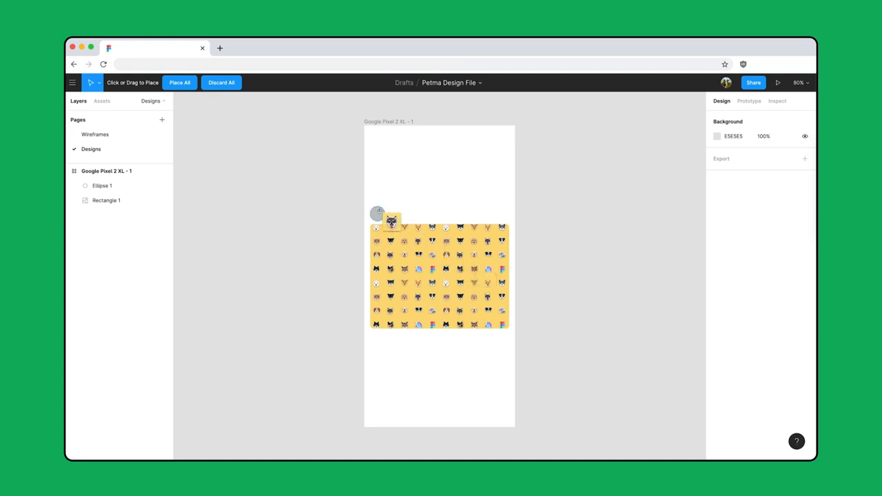
click(379, 211)
click(412, 206)
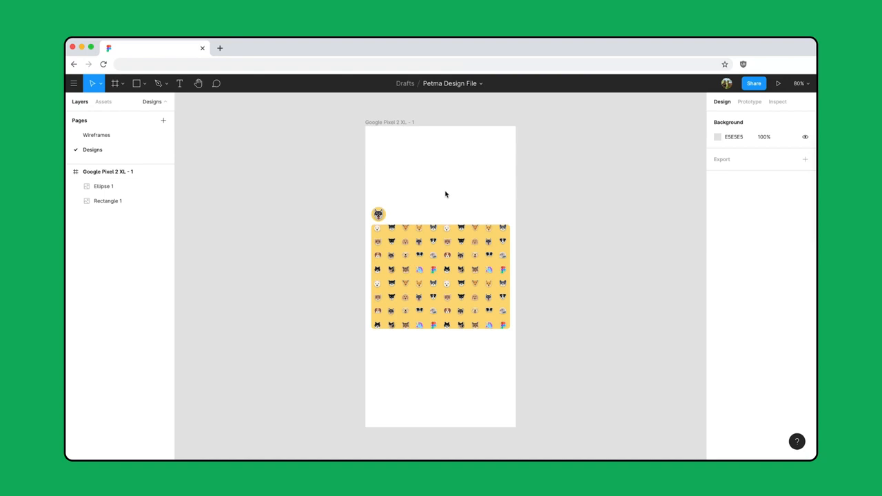
Add a text layer reading "Name" to the right of the circular avatar
key(t)
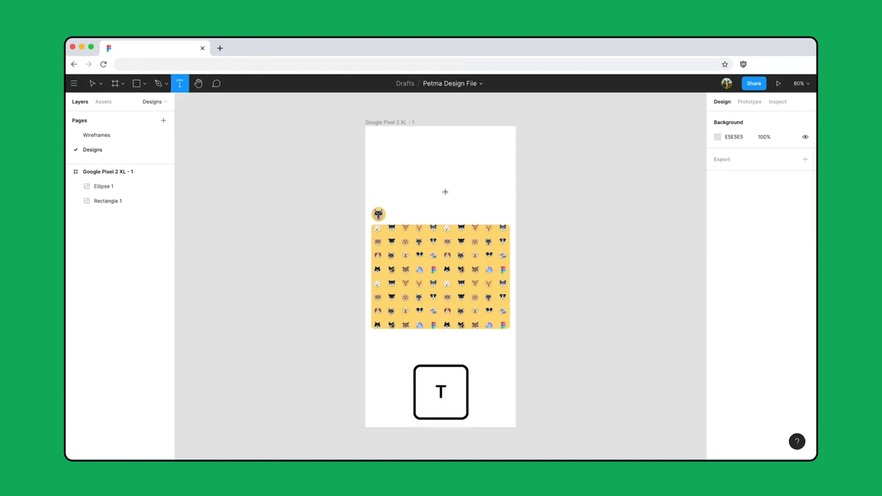
click(395, 213)
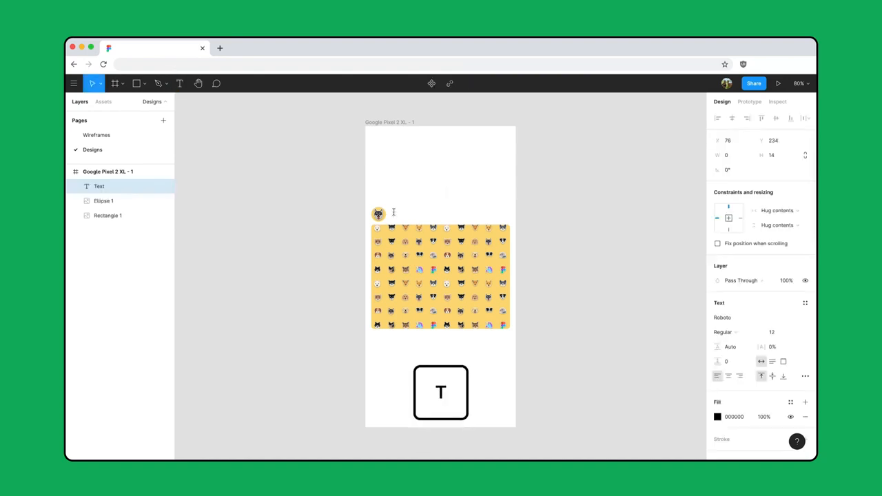
text(Name)
key(Escape)
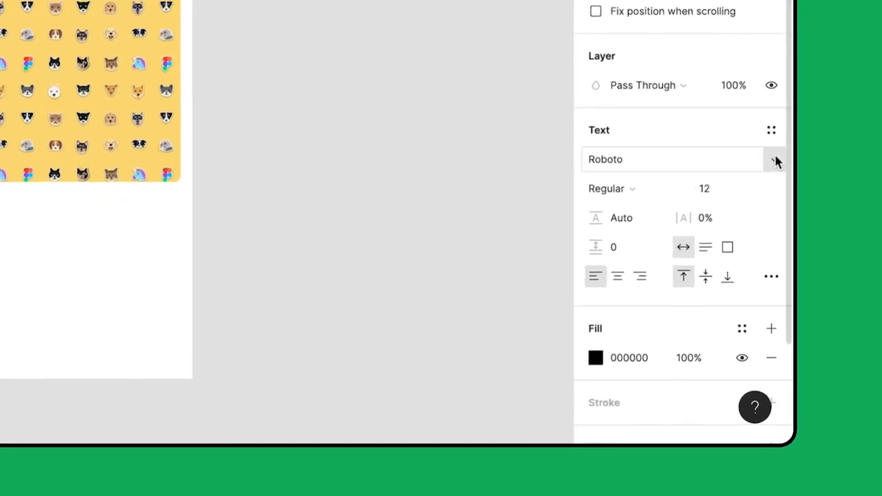
Set the "Name" text to the Rubik font at size 16
click(775, 160)
scroll(775, 160, down, 5)
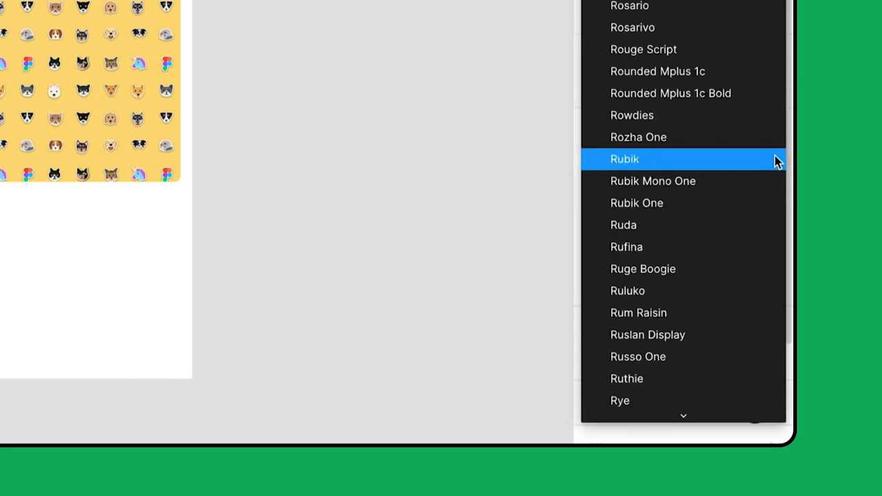
click(775, 159)
click(724, 189)
text(16)
key(Return)
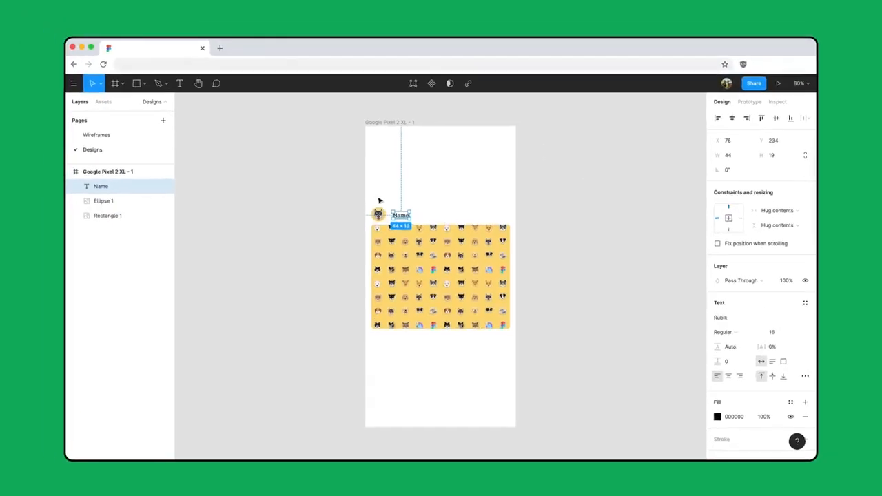
Align the "Name" text with the avatar's vertical center and move the text closer to the avatar, to X 72
click(375, 200)
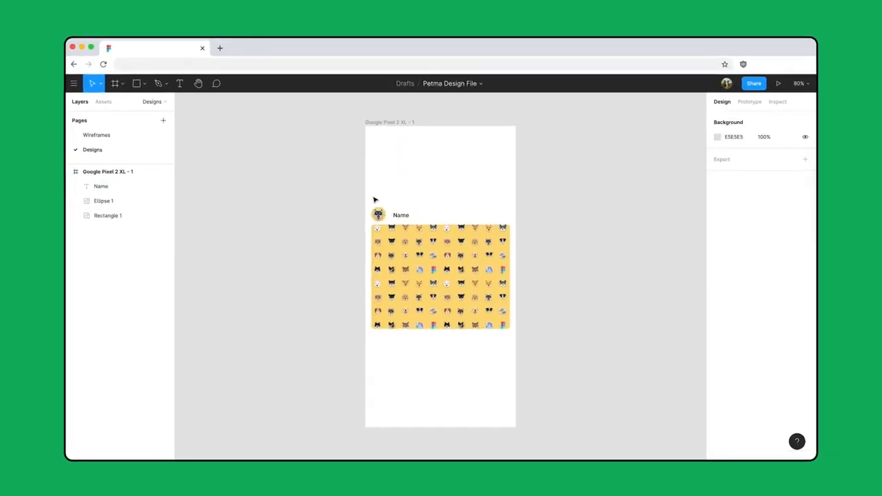
drag(375, 200, 413, 228)
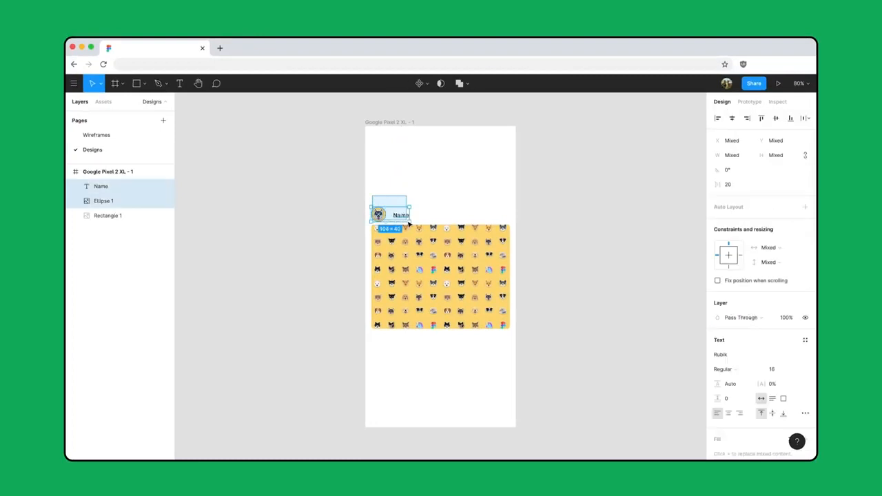
click(777, 118)
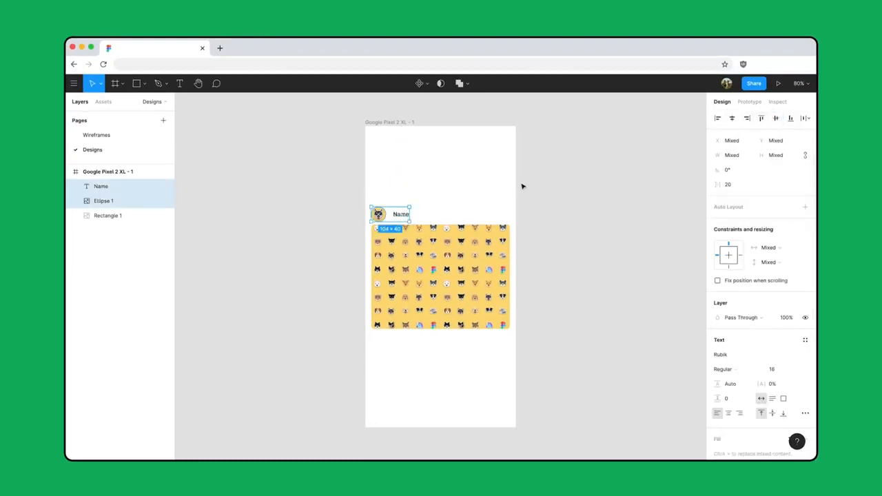
click(424, 208)
click(399, 214)
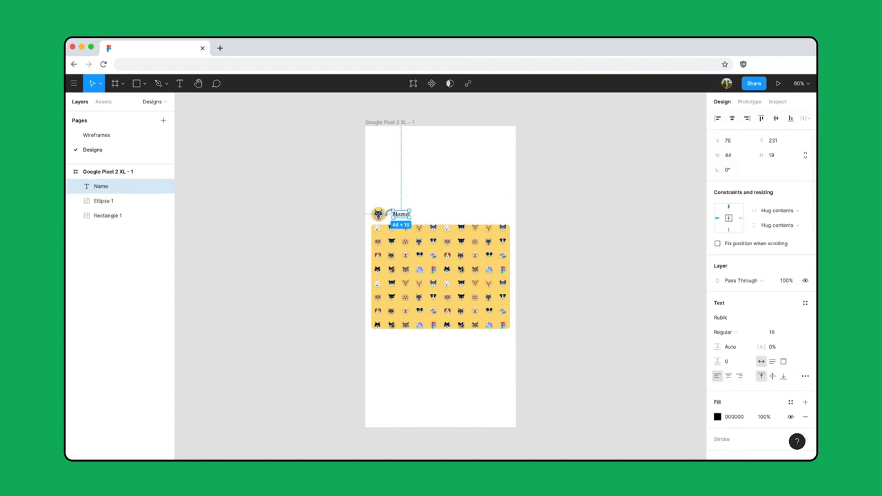
click(423, 204)
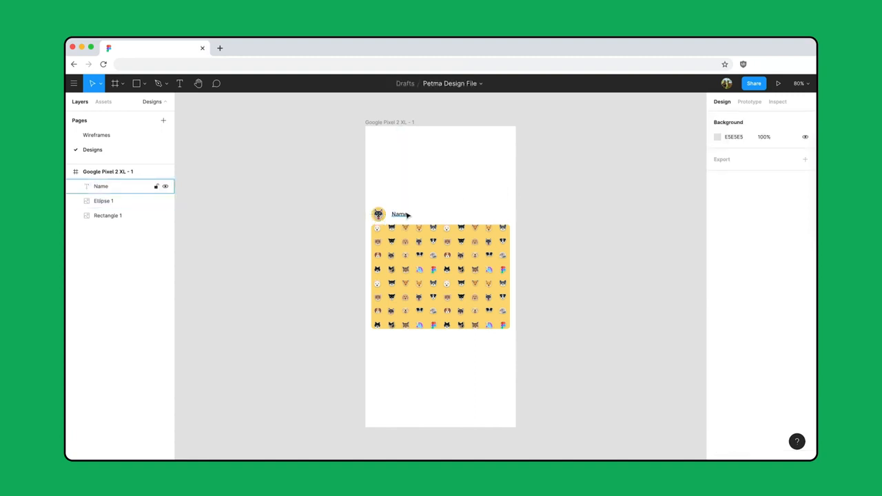
Duplicate the "Name" text below the post image at its left edge, replacing the copy's content with the copied fixed-width caption paragraph
drag(407, 215, 387, 338)
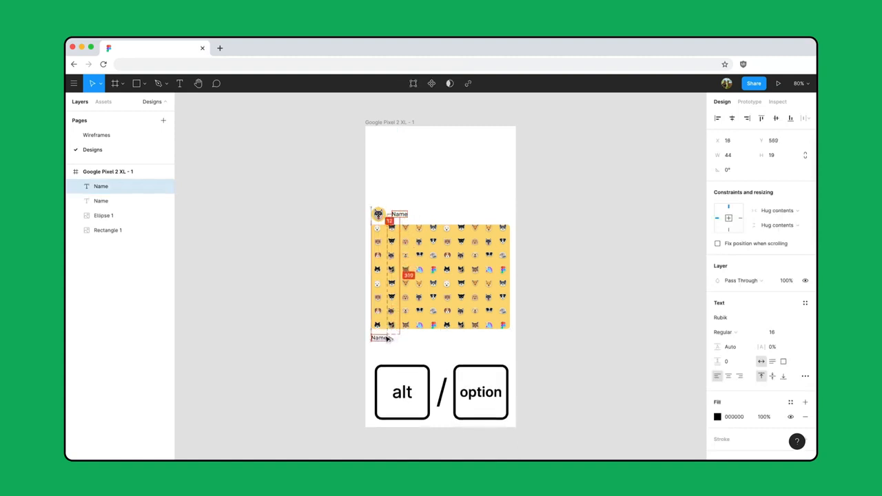
double_click(386, 339)
key(super+v)
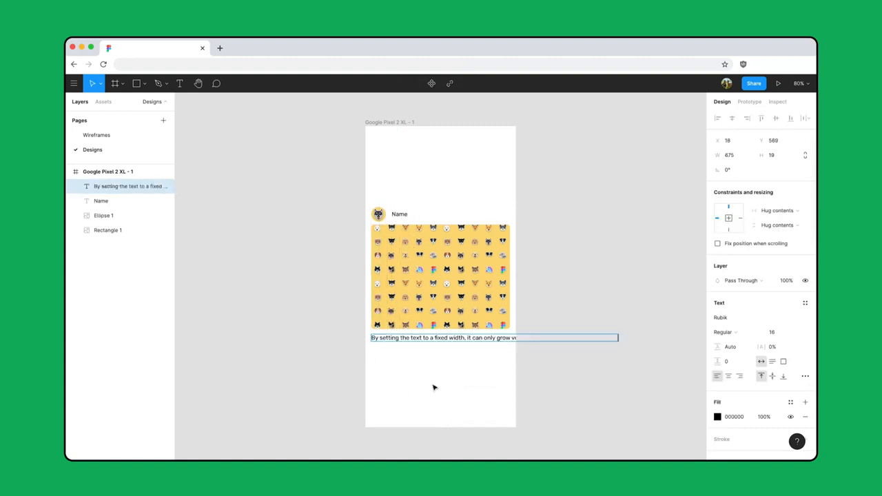
key(Escape)
Set the caption text's width to 379 so it wraps within the post image's width
click(744, 156)
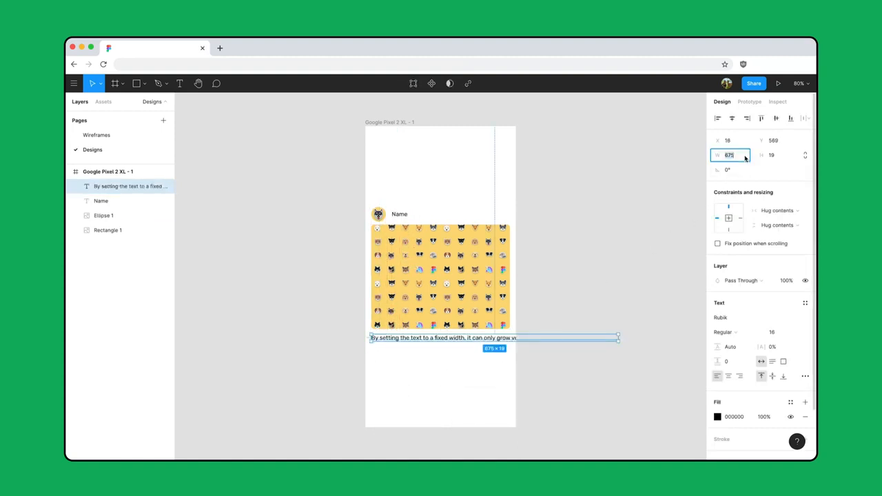
text(379)
key(Return)
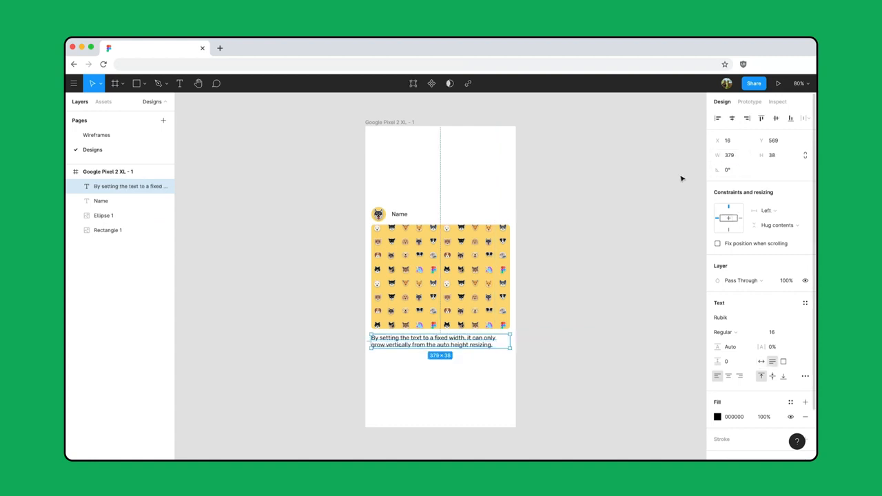
click(455, 216)
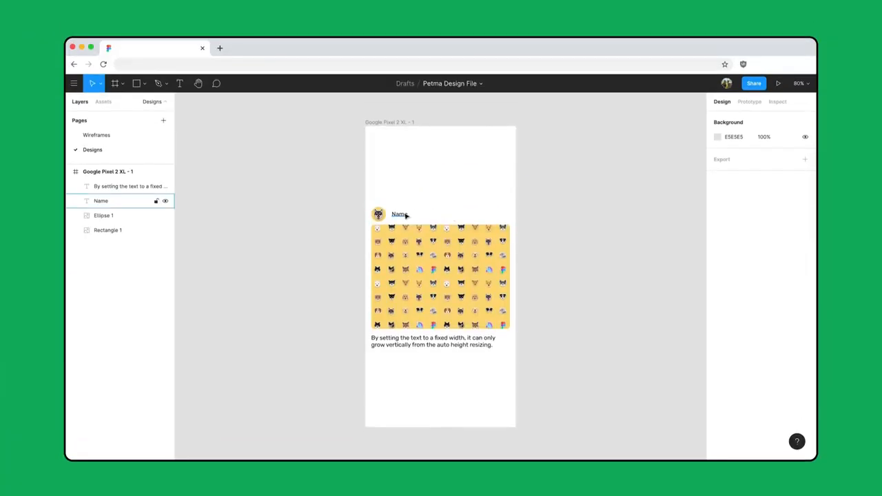
Create a text style named "Body text" from the "Name" text beside the avatar
click(402, 215)
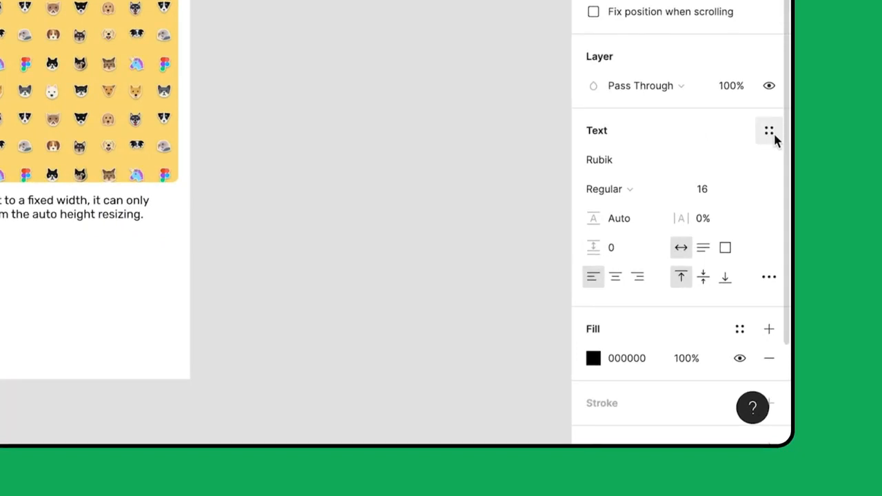
click(769, 131)
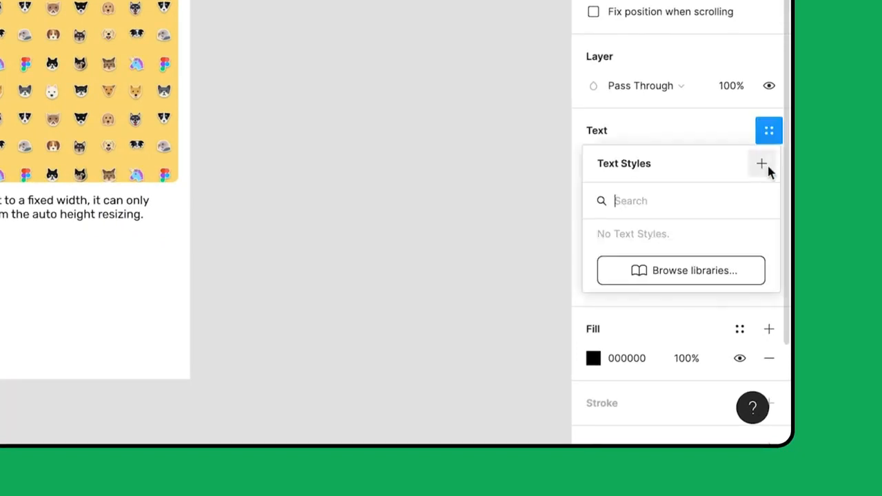
click(762, 164)
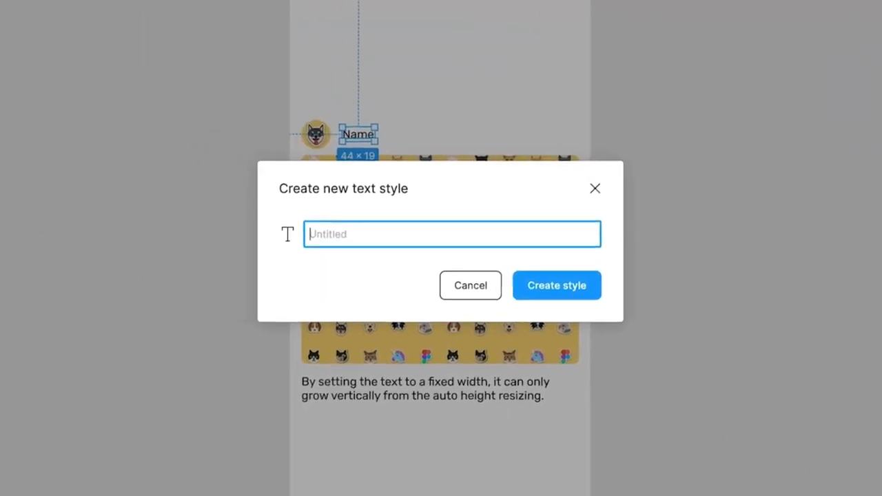
text(Body text)
click(592, 292)
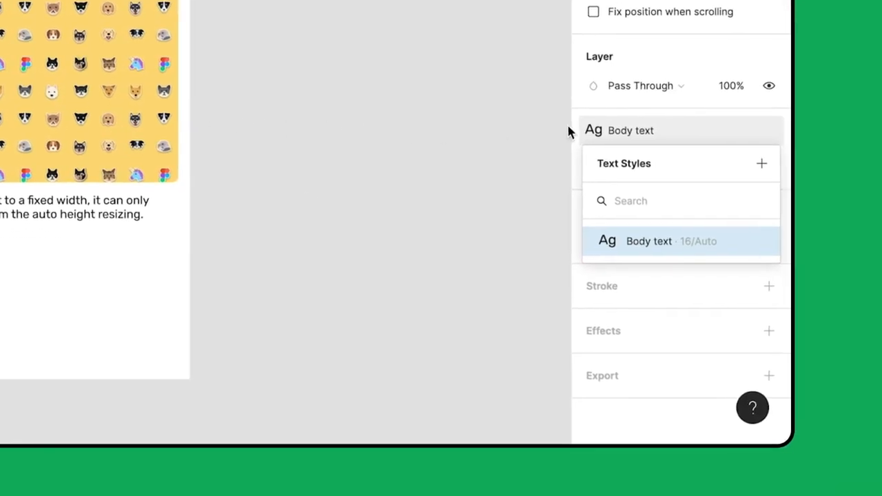
click(589, 131)
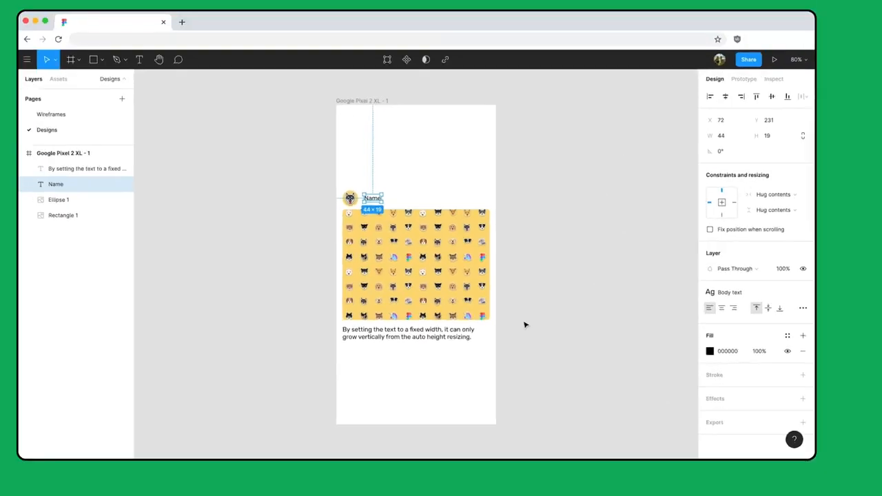
Apply the "Body text" style to the caption below the post image
click(482, 345)
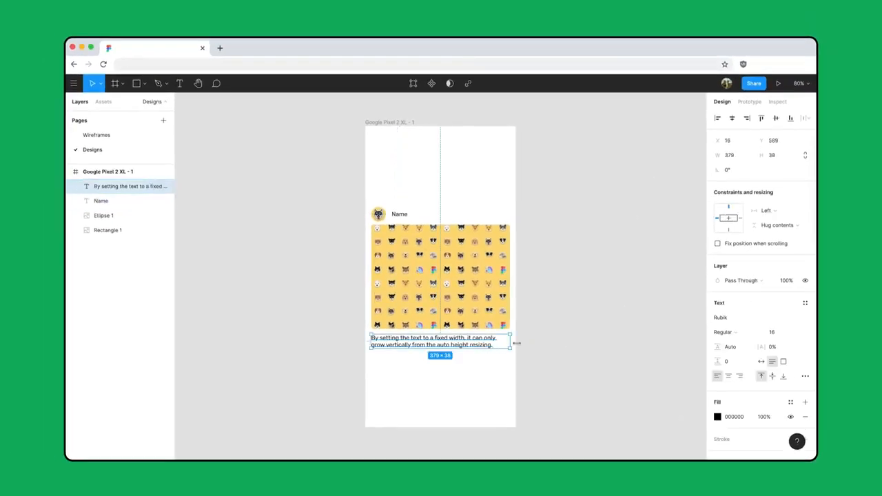
click(805, 304)
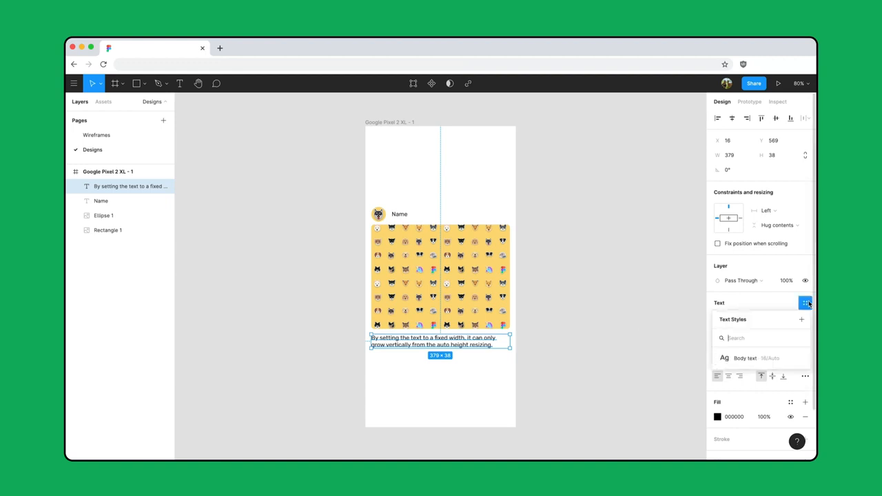
click(783, 359)
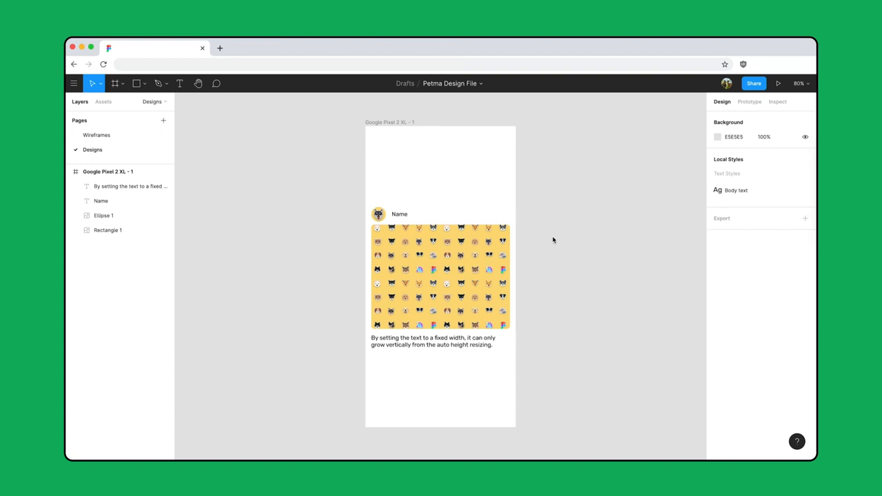
Set the fill color of both the caption and the "Name" text to A8A8A8
click(428, 341)
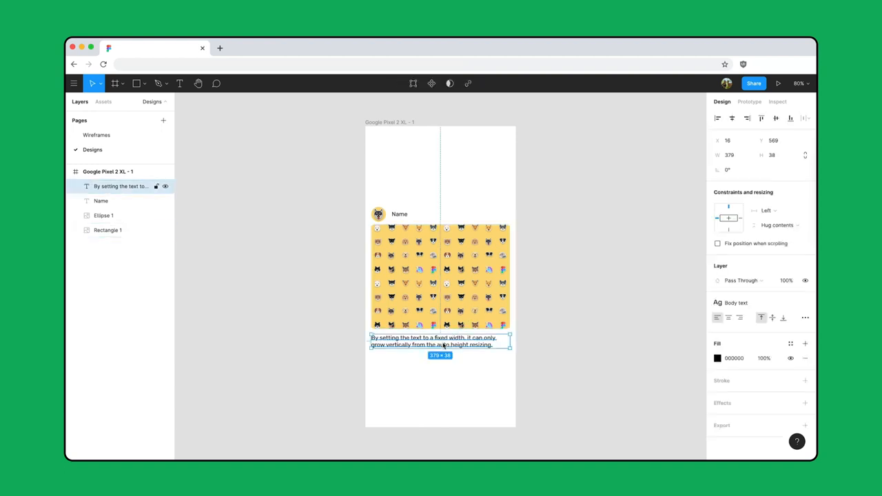
shift+click(403, 217)
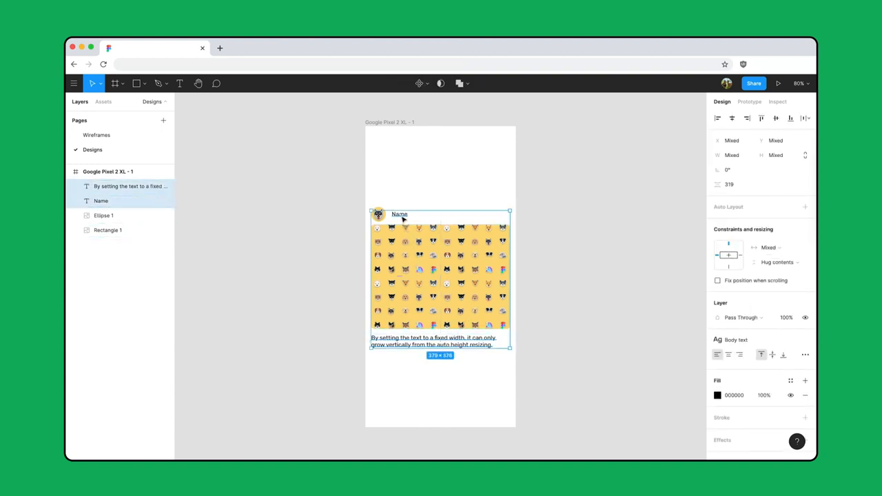
click(749, 399)
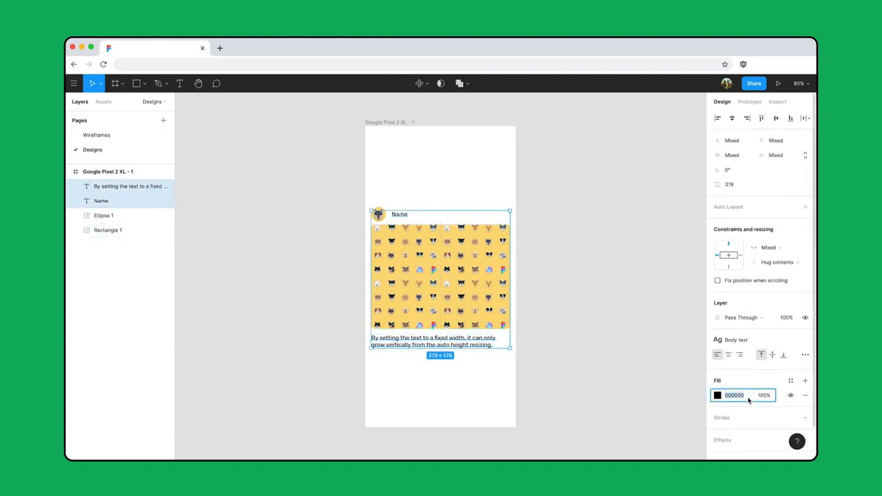
text(a8)
key(Return)
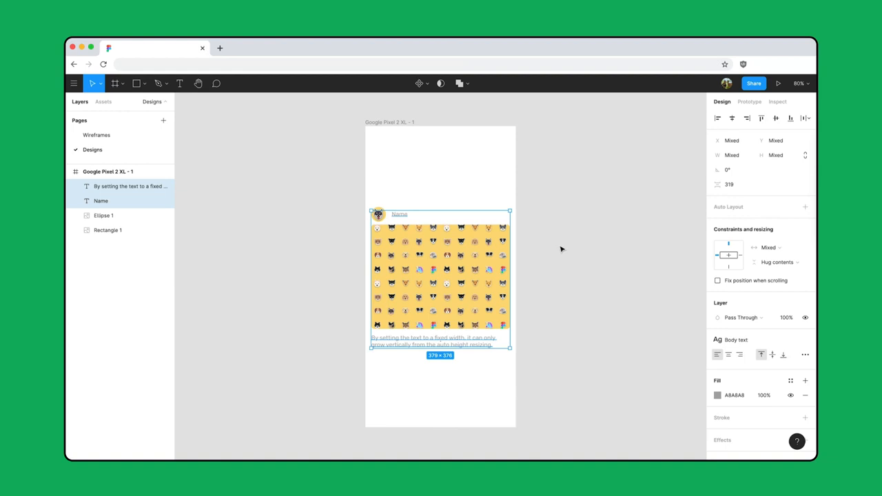
click(432, 201)
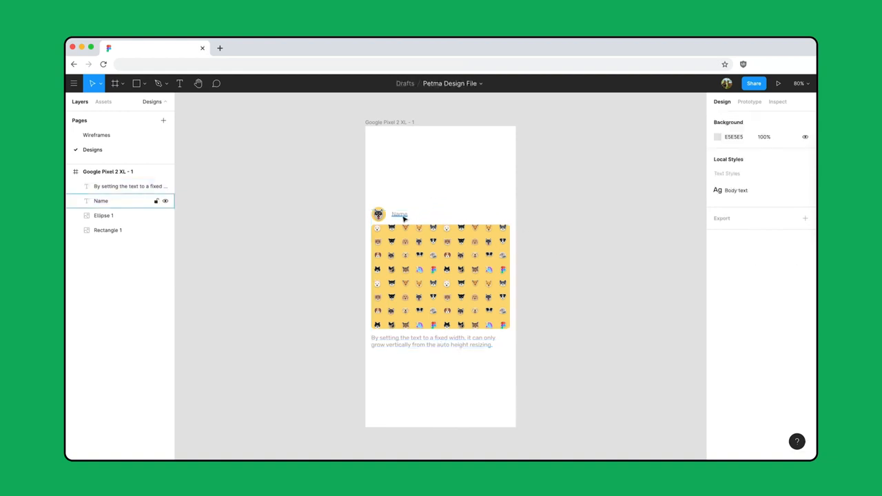
Check the contrast of the gray "Name" text with the Stark plugin's Check Contrast
click(399, 214)
right_click(402, 215)
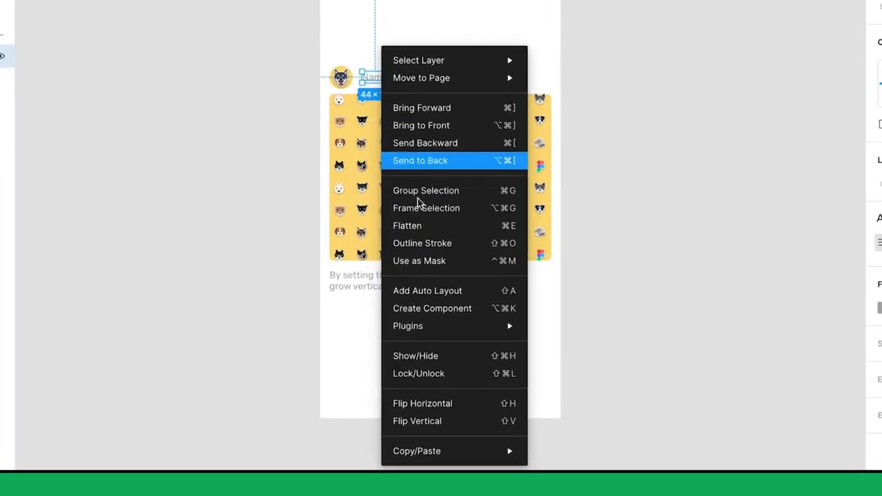
mouse_move(479, 329)
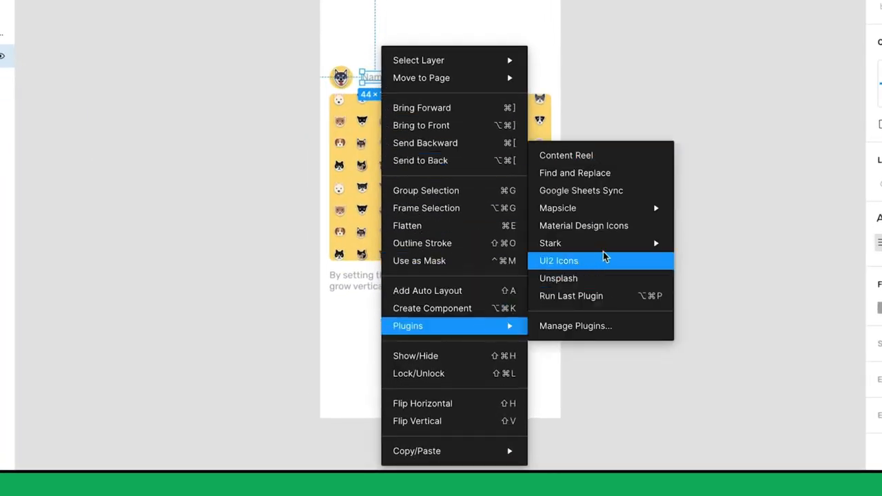
mouse_move(646, 248)
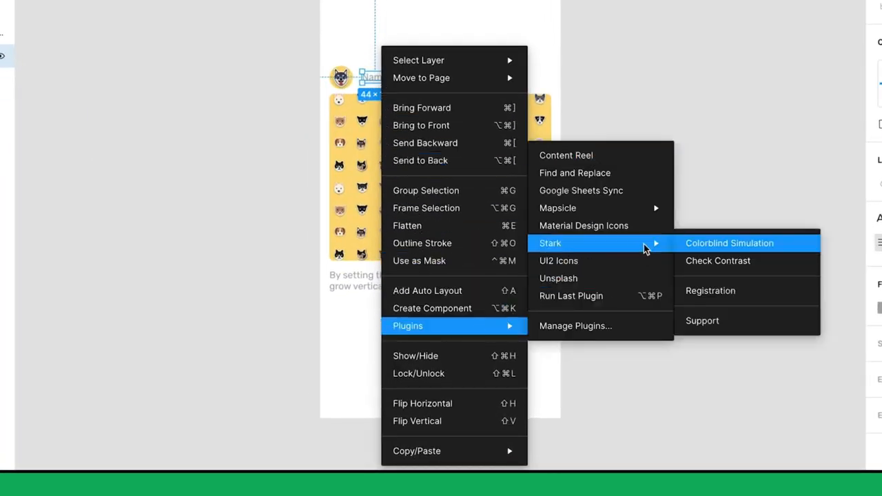
click(778, 266)
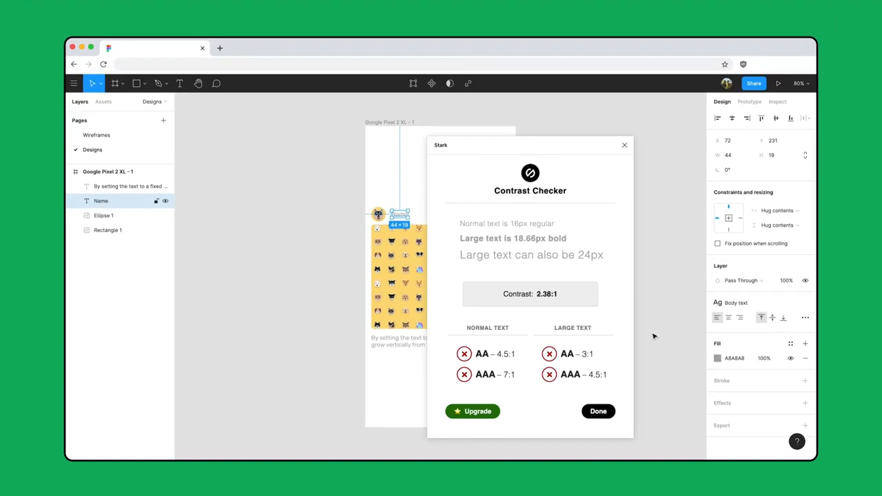
click(597, 412)
Set the fill color of the "Name" text and the caption to 1F132A
shift+click(494, 355)
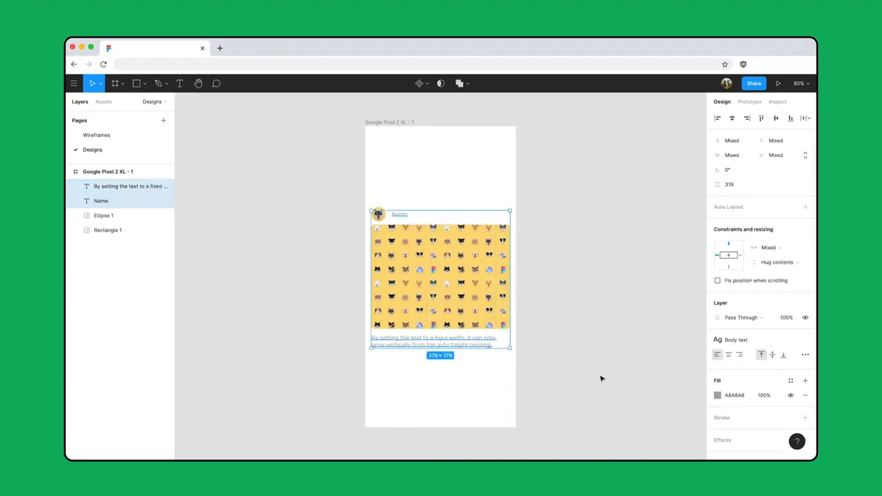
click(732, 396)
text(1F132A)
key(Return)
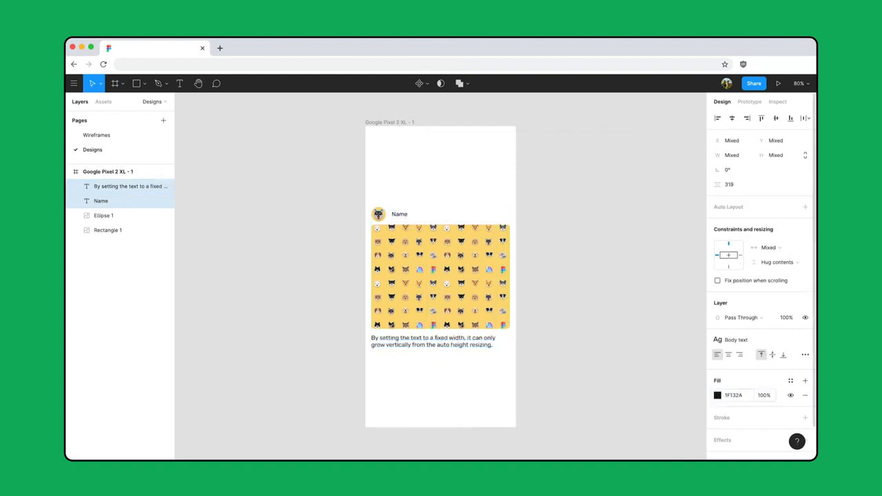
click(538, 226)
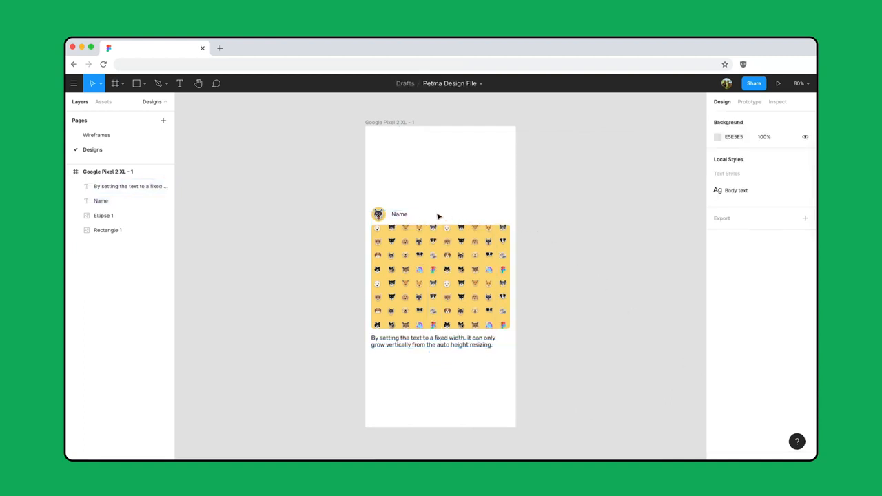
Recheck the contrast of the recolored "Name" text with the Stark contrast checker
click(408, 217)
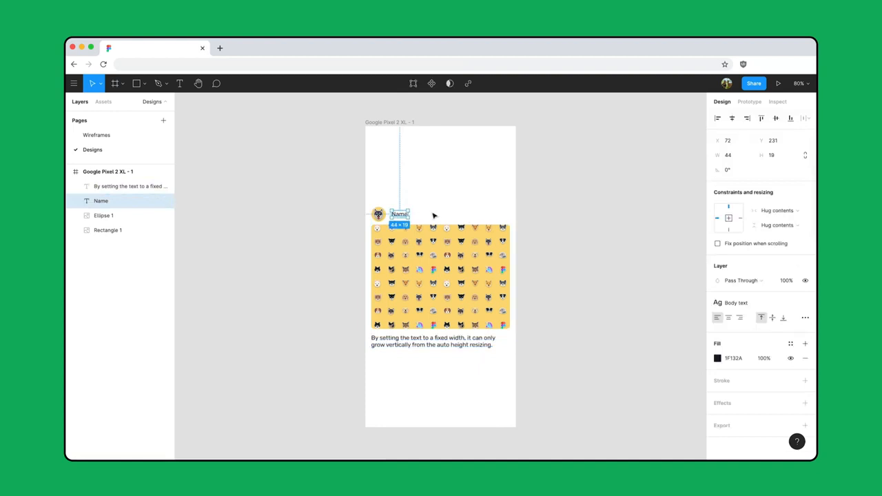
key(alt+super+p)
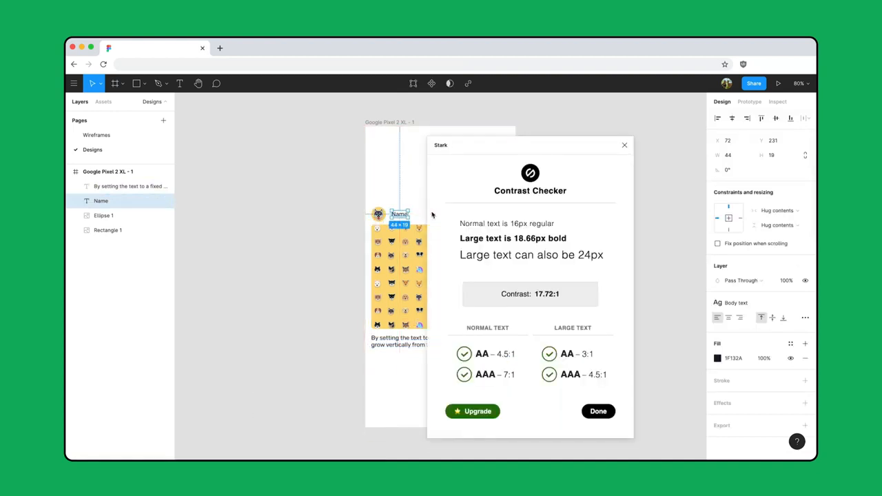
click(597, 412)
Create a color style called Dark Purple from the fill of the "Name" text and the caption
shift+click(491, 345)
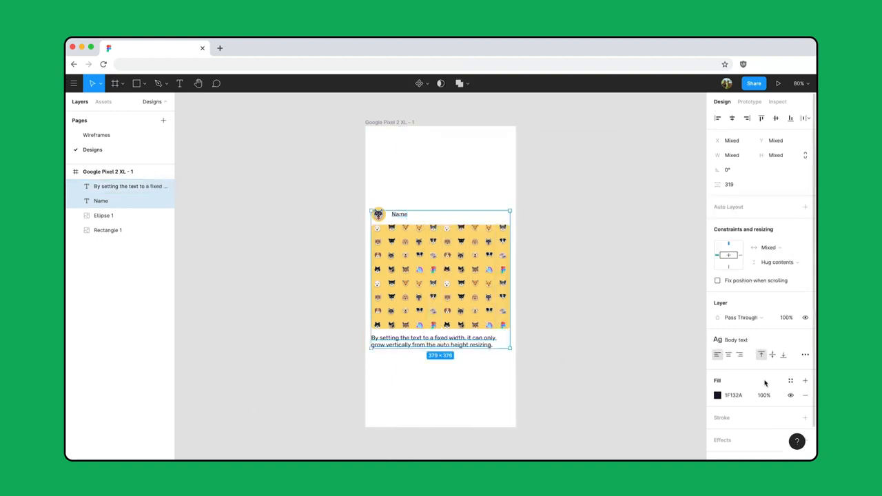
click(791, 381)
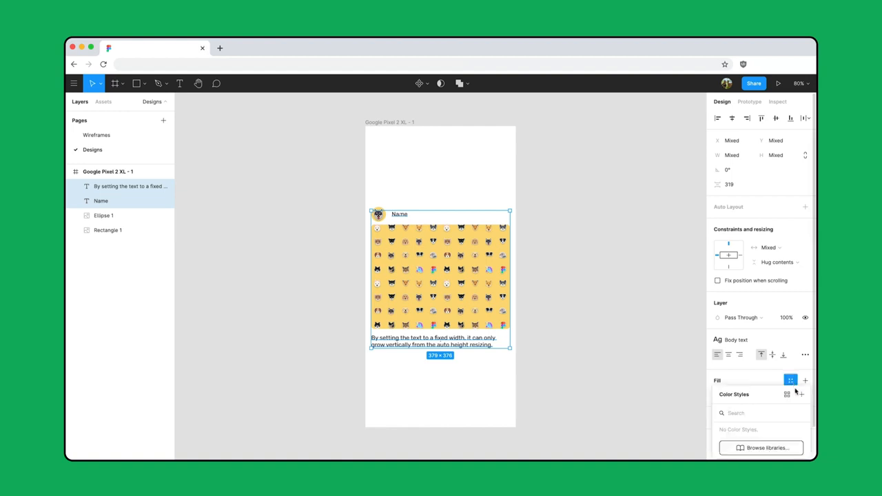
click(802, 394)
text(Dark Purple)
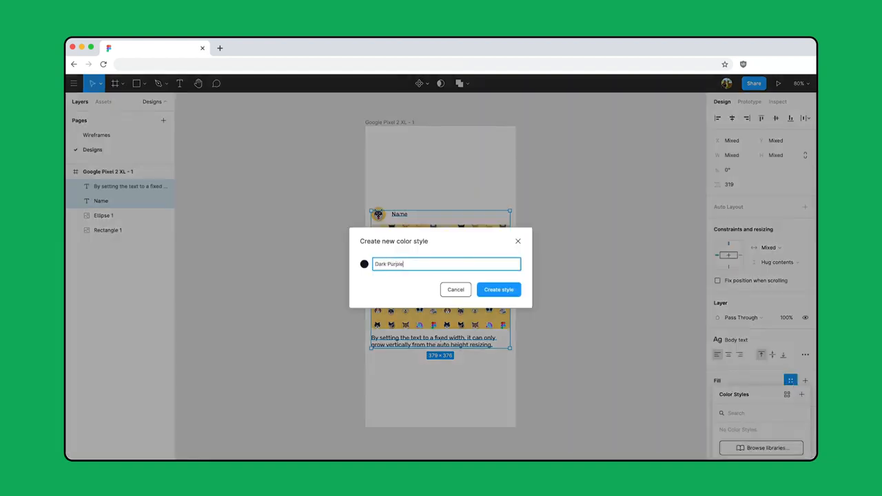
click(515, 290)
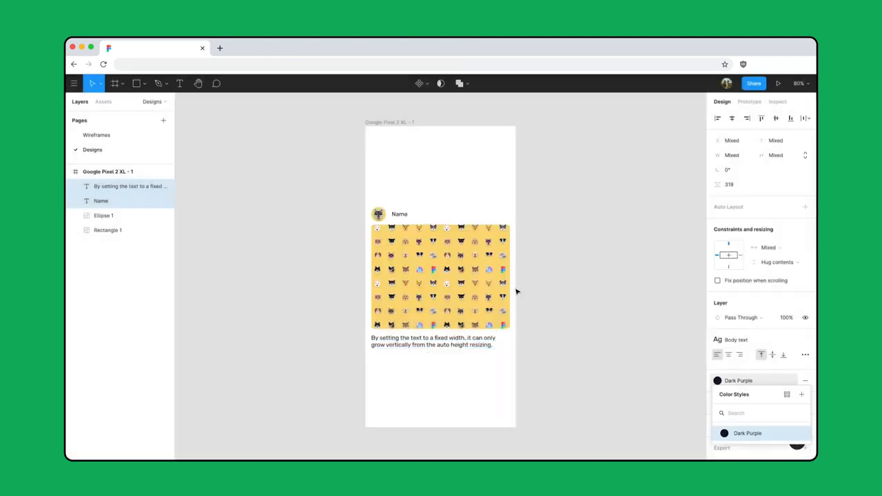
click(596, 336)
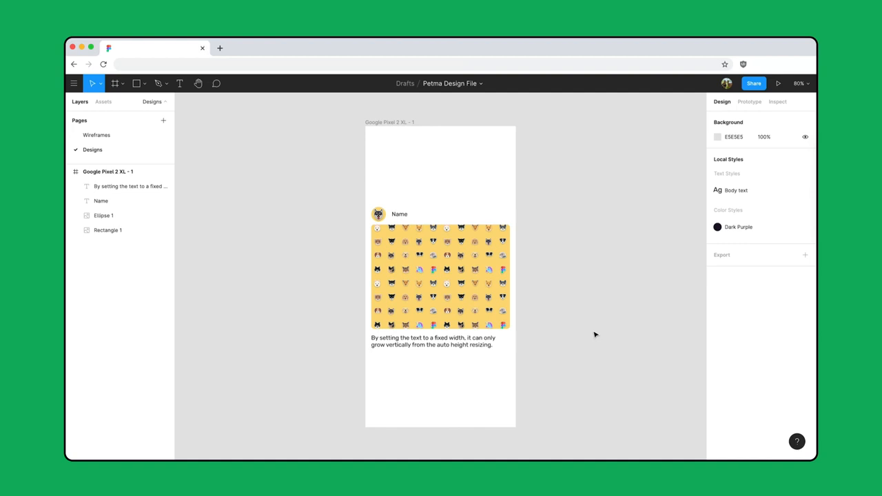
Set the font size of the Body text style to 18
mouse_move(803, 193)
click(806, 191)
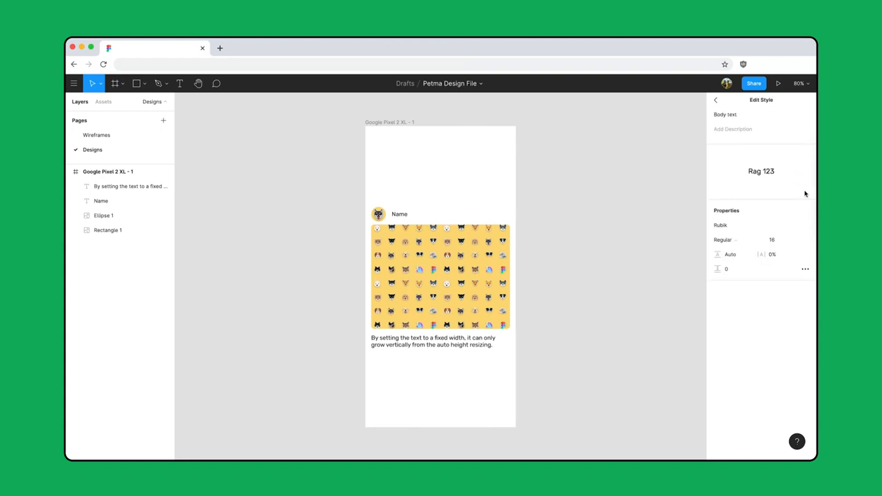
click(782, 240)
text(18)
key(Return)
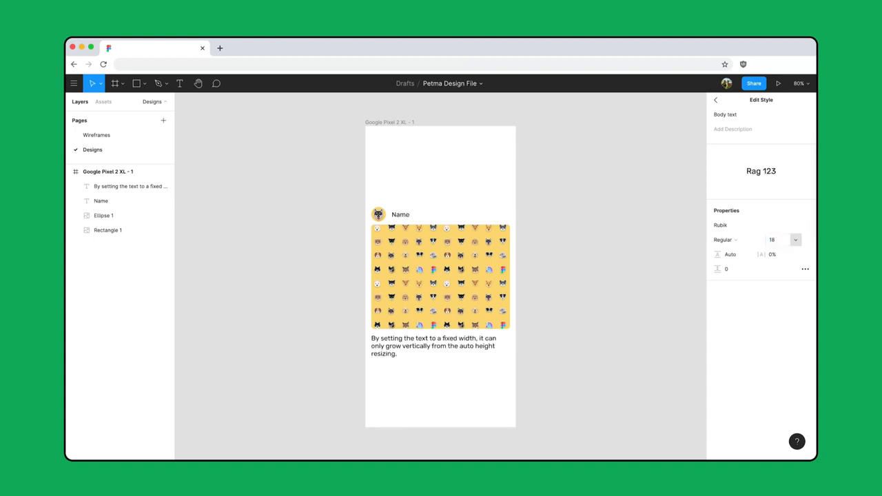
click(641, 287)
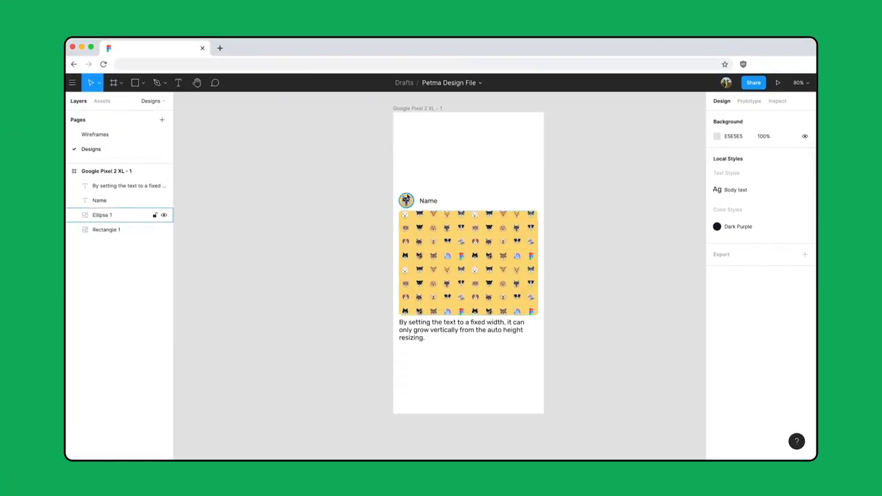
Try to apply one auto layout to the avatar, name, post image and caption together, and undo it
drag(407, 201, 559, 358)
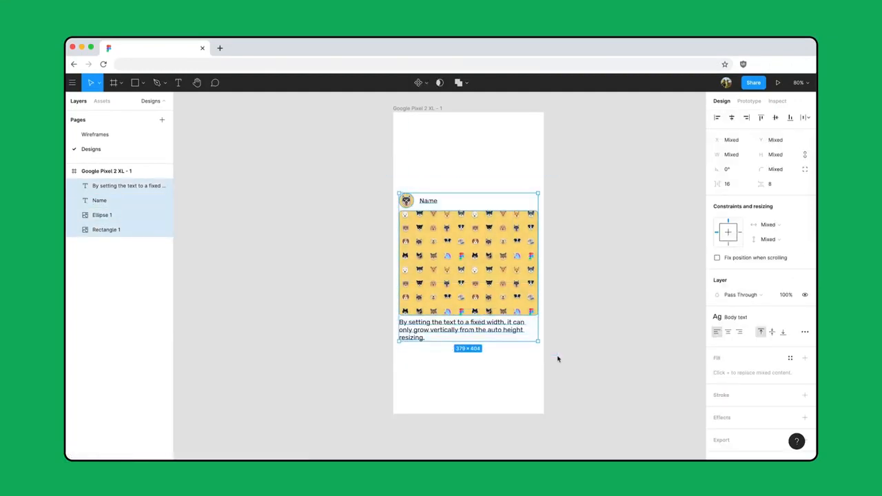
key(shift+a)
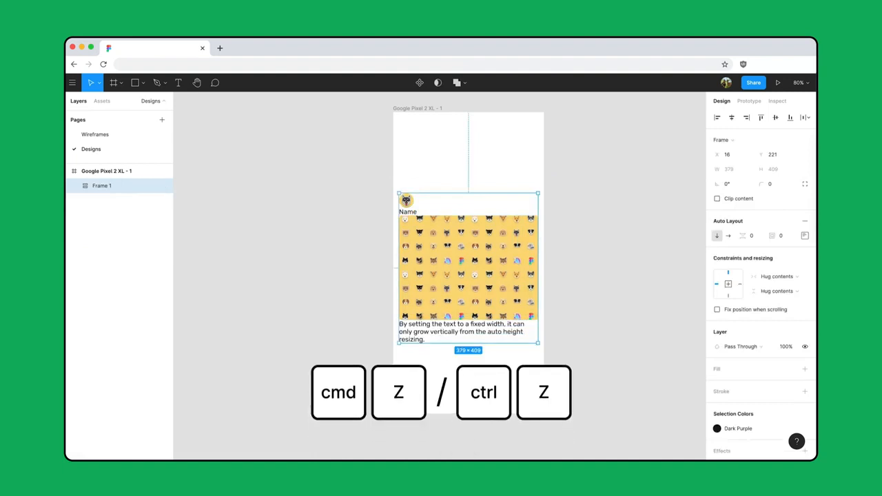
key(super+z)
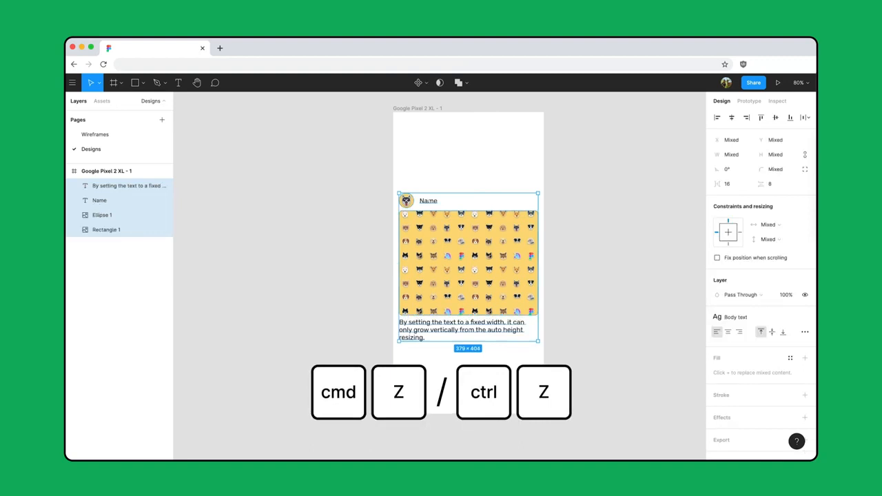
click(565, 216)
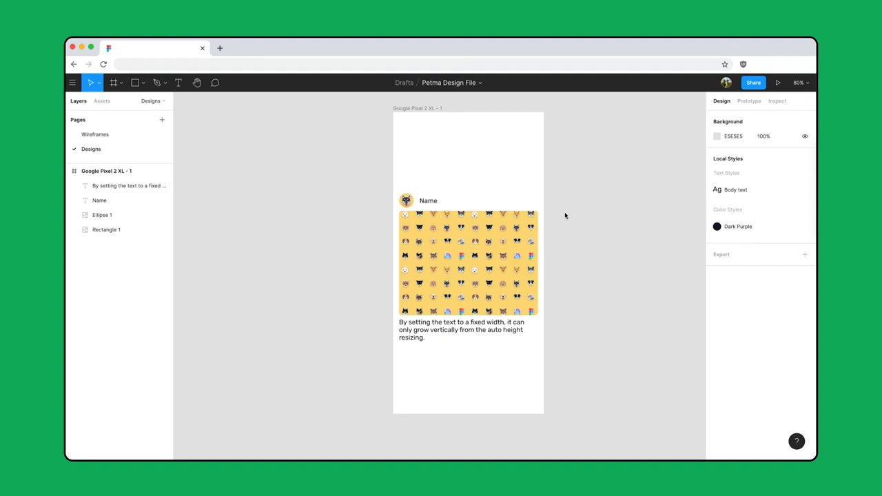
Apply auto layout to the avatar and name, and change the name text to "Dogs of Figma"
drag(396, 188, 443, 211)
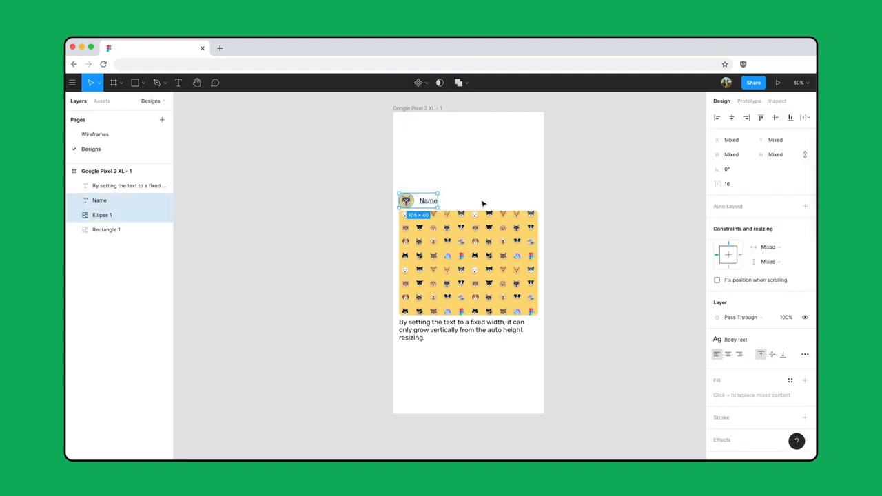
key(shift+a)
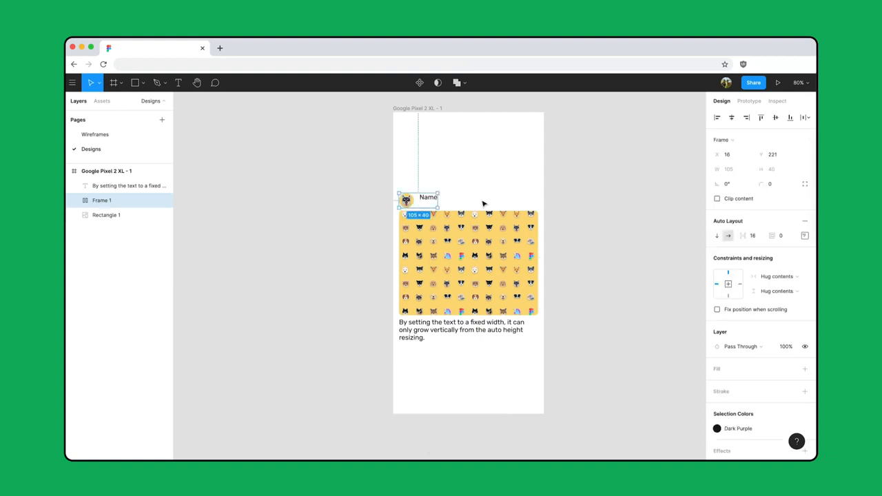
double_click(428, 199)
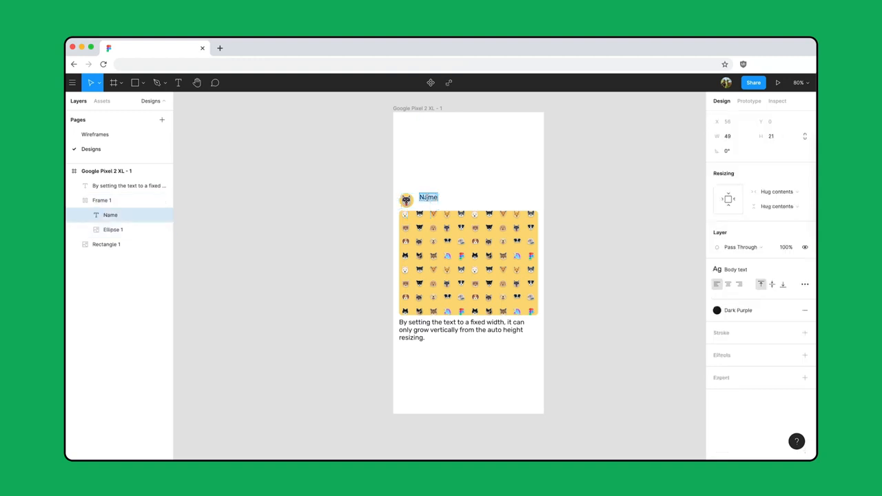
text(Dogs of Figma)
key(Escape)
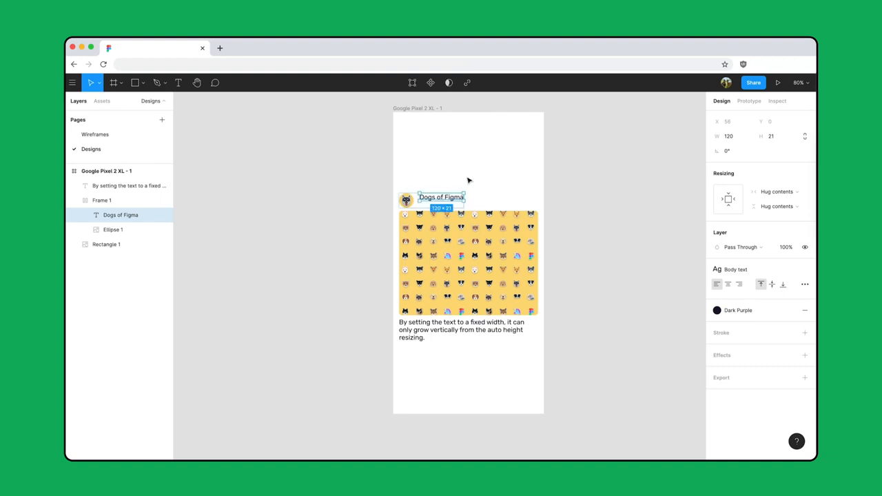
Vertically center the avatar and name text within their auto layout frame, keeping them aligned to its left
key(Escape)
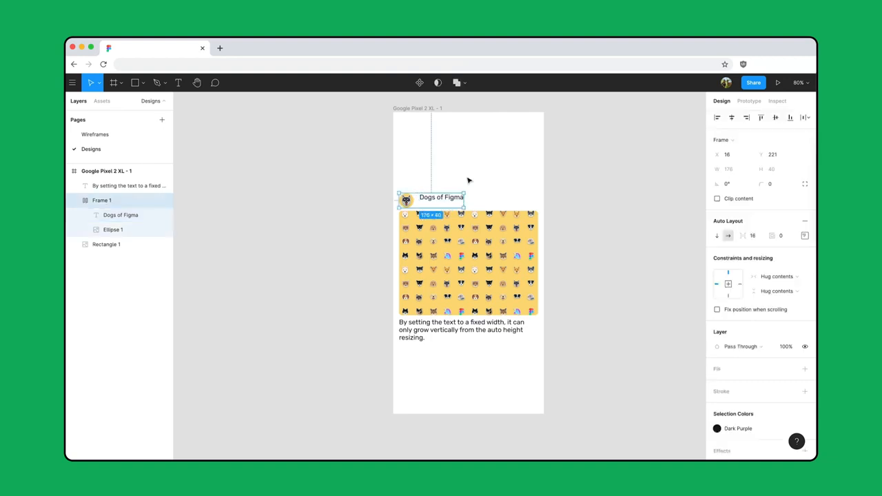
click(804, 237)
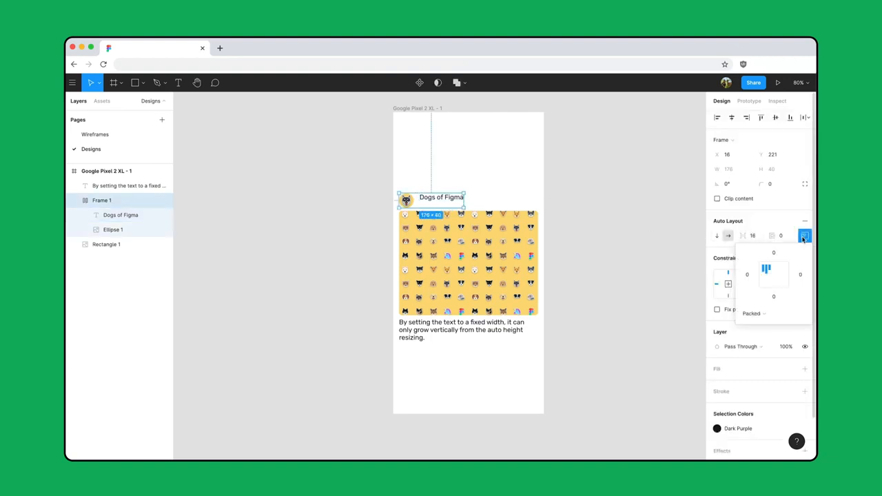
click(765, 276)
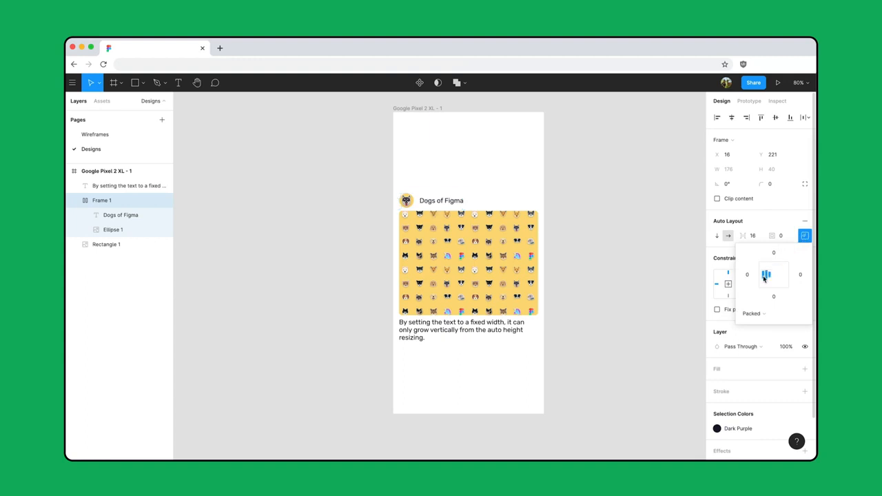
click(528, 181)
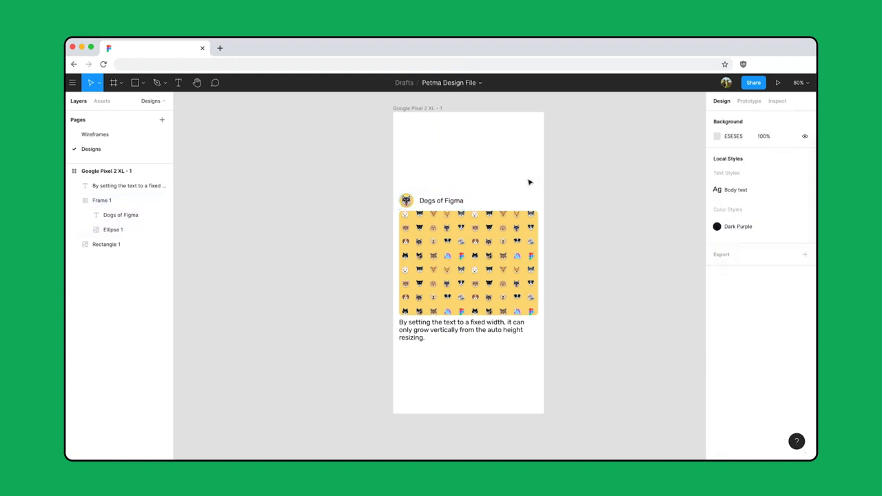
Rename the auto layout frame holding the avatar and name as "Author Info"
click(453, 200)
double_click(108, 200)
text(Auto)
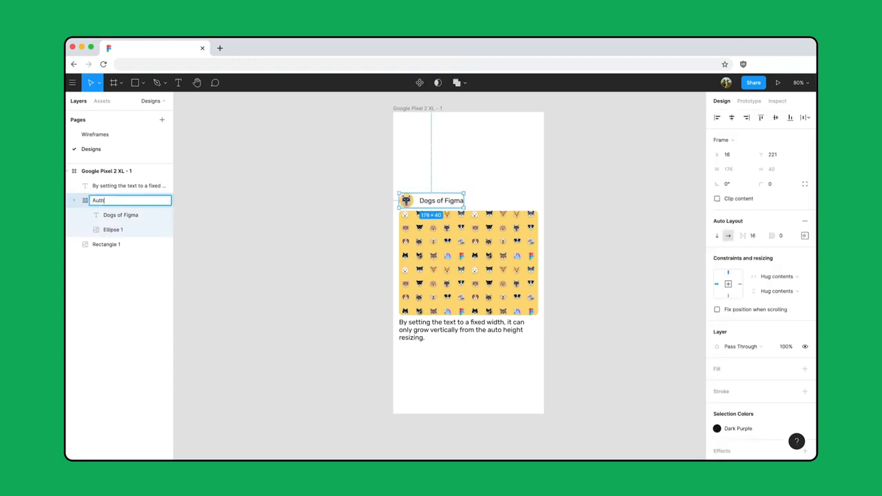
text(or Info)
key(Return)
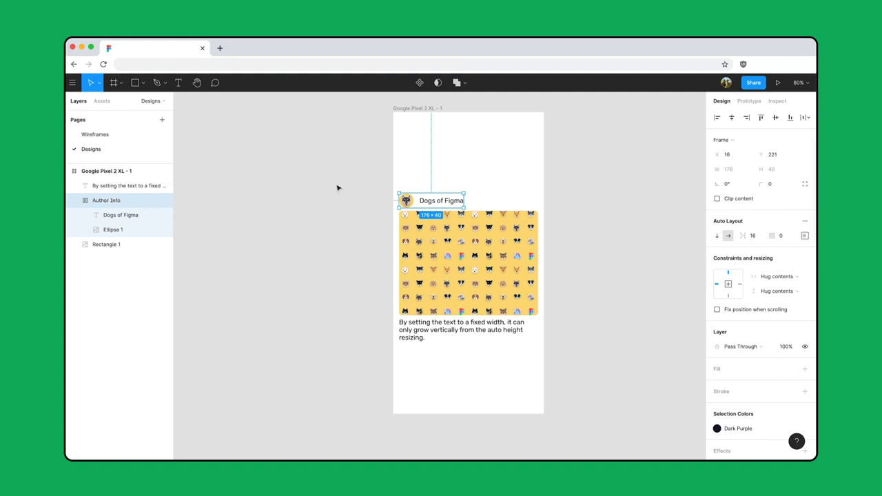
Combine Author Info, the post image and the caption into a vertical auto layout frame
click(380, 178)
drag(381, 178, 557, 361)
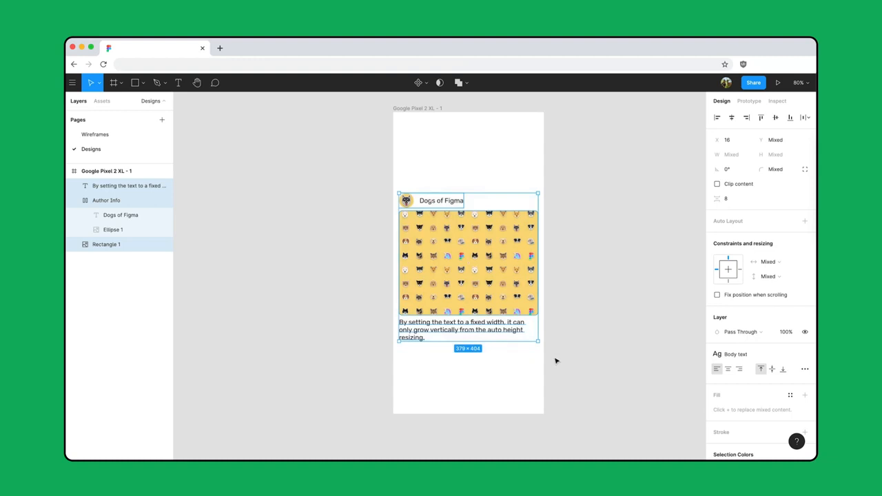
key(shift+a)
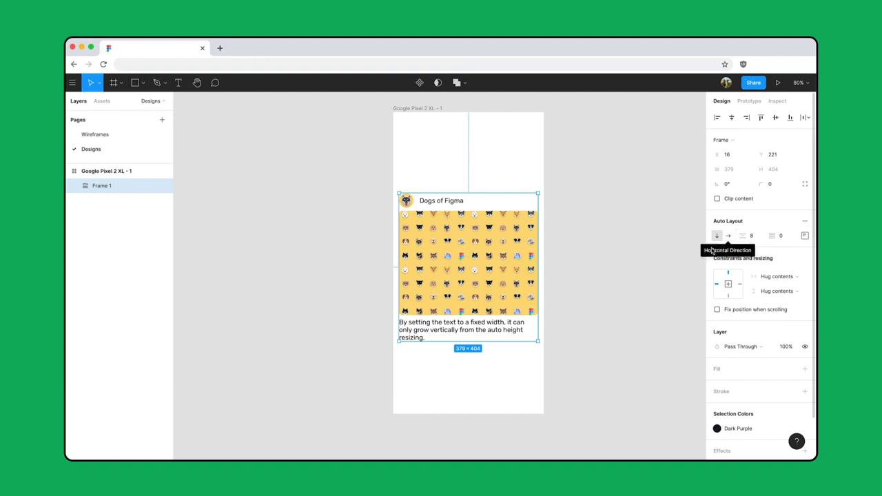
Set the caption's horizontal resizing to Fill container after trying Hug contents
double_click(508, 335)
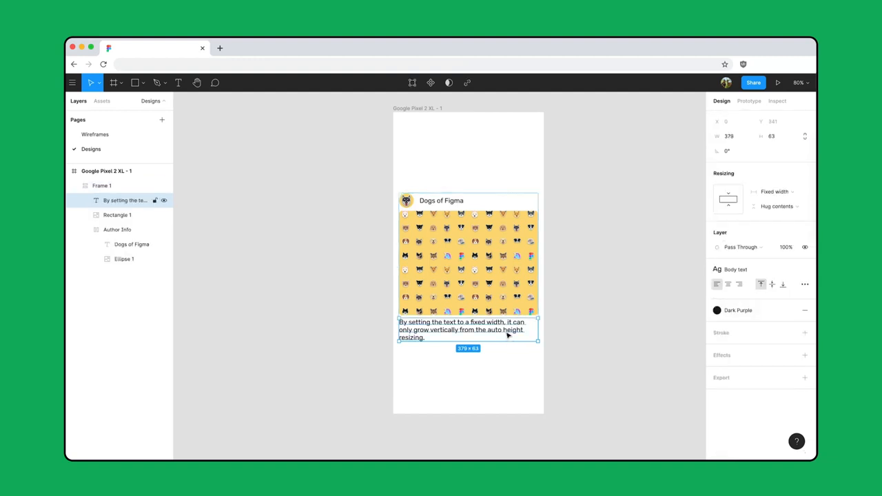
click(799, 194)
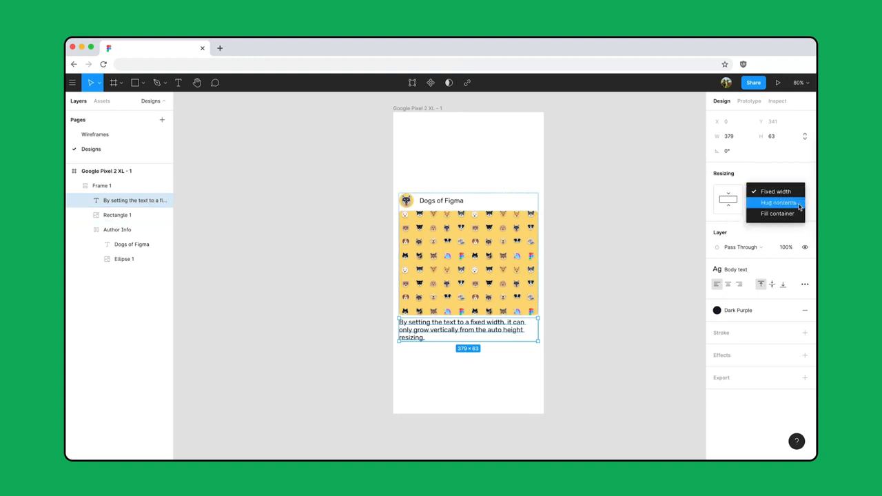
click(800, 205)
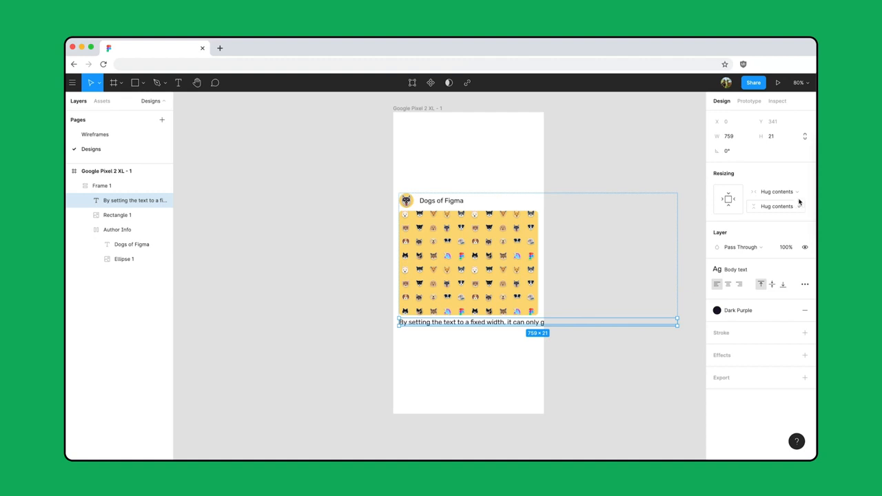
click(798, 193)
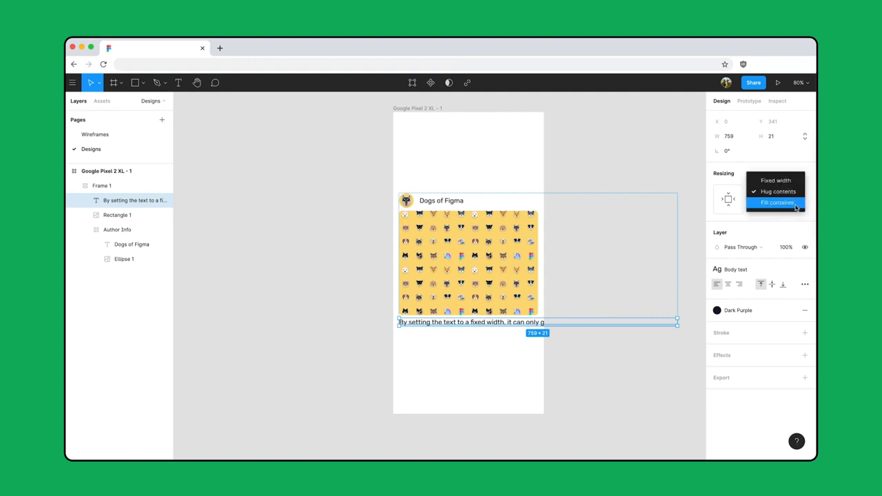
click(797, 205)
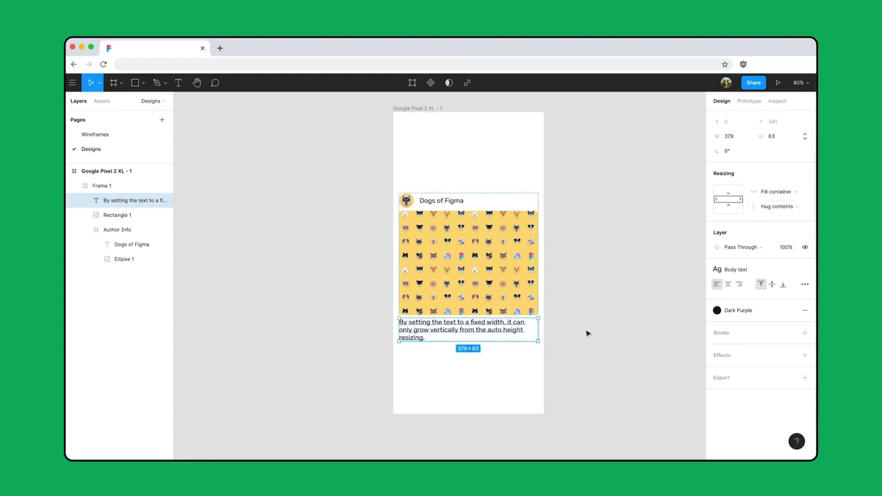
click(587, 334)
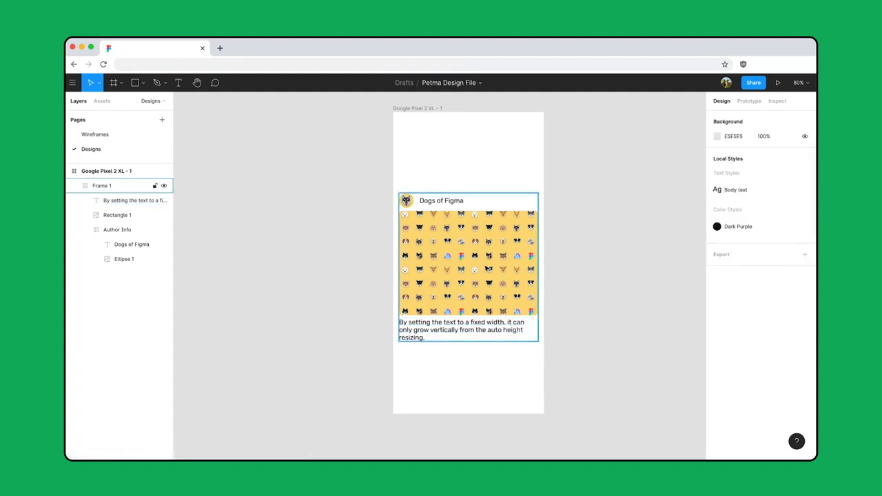
Set the outer auto layout frame's padding to 16 and center it horizontally in the phone frame
click(488, 268)
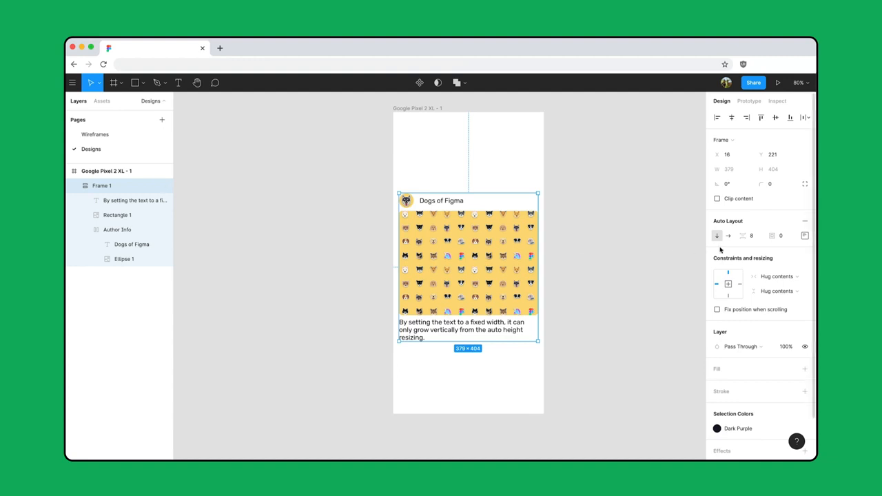
click(785, 237)
text(16)
key(Return)
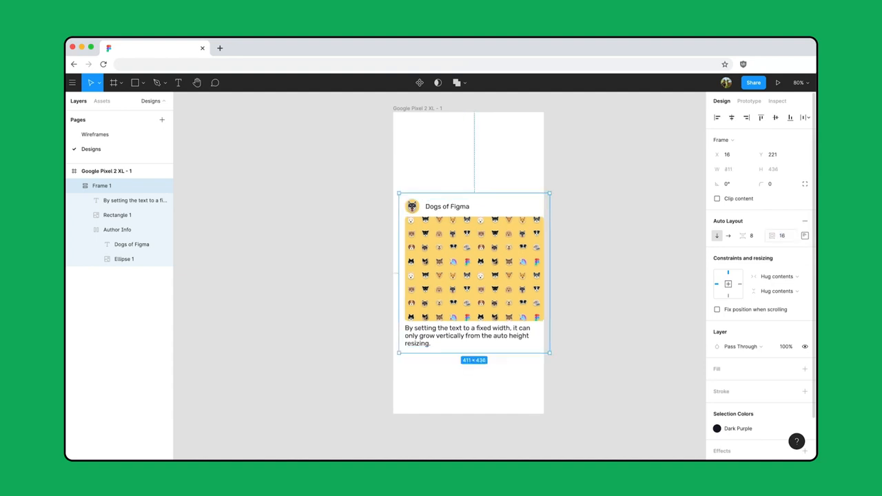
click(734, 120)
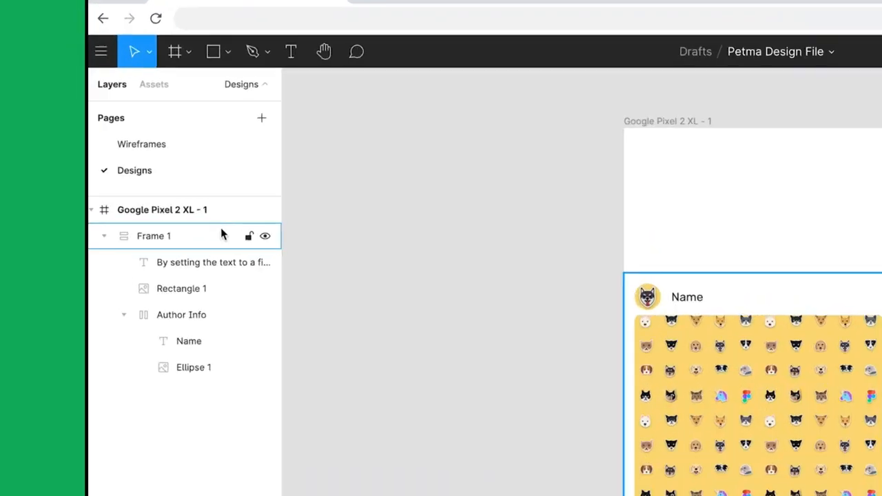
Rename the outer auto layout frame as Post, the caption layer as Description, the rectangle as Image and the ellipse as Avatar
click(106, 187)
double_click(107, 186)
text(Post)
key(Tab)
text(Description)
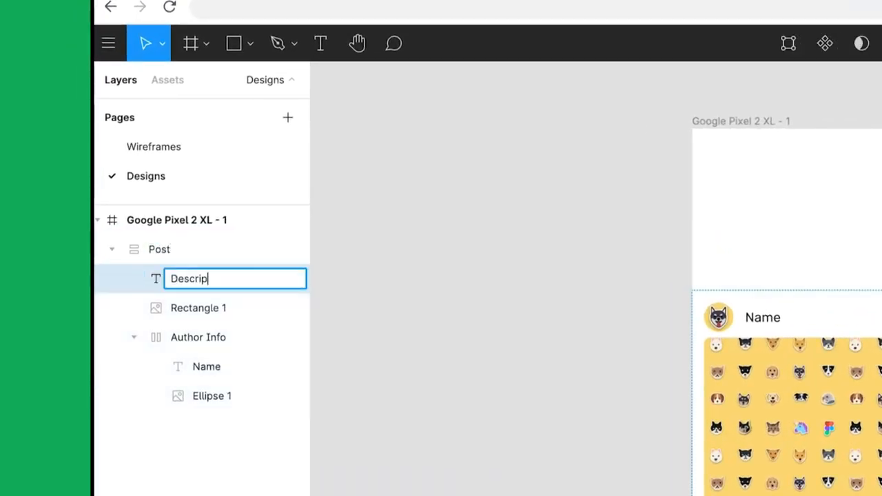
key(Tab)
text(Image)
key(Tab)
key(Tab)
key(Tab)
text(Avatar)
key(Return)
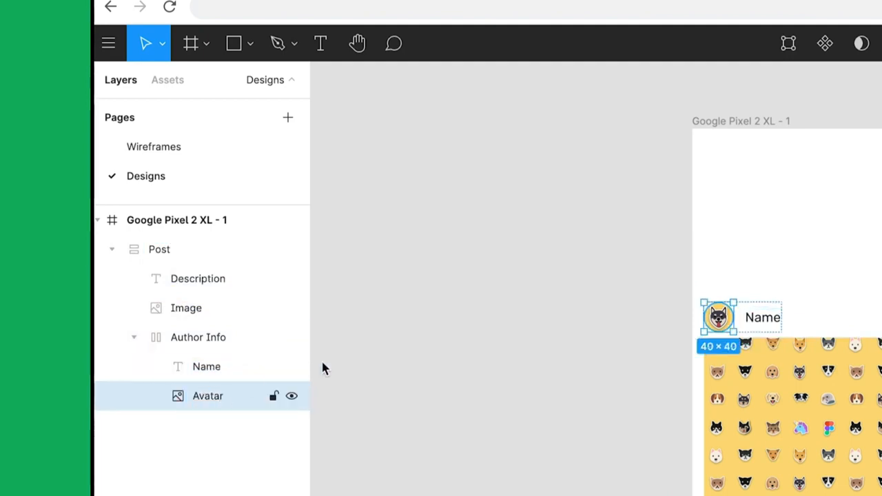
Turn the Post auto layout frame into a component
click(528, 310)
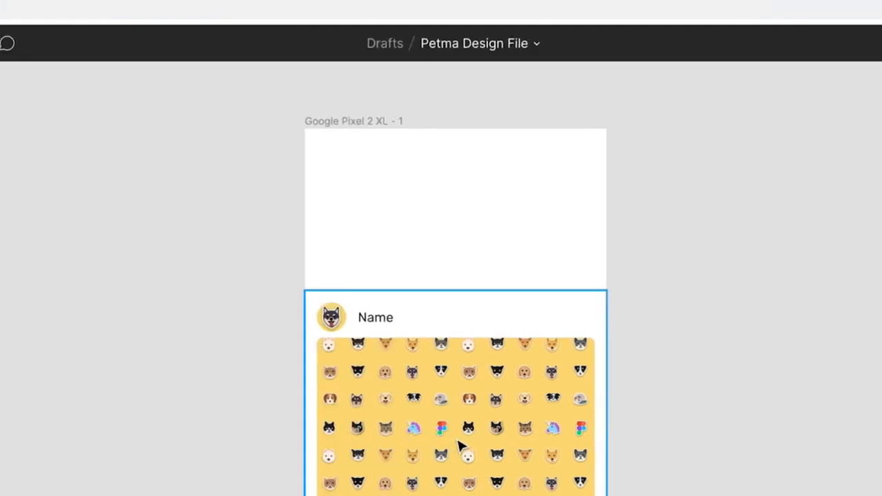
click(457, 445)
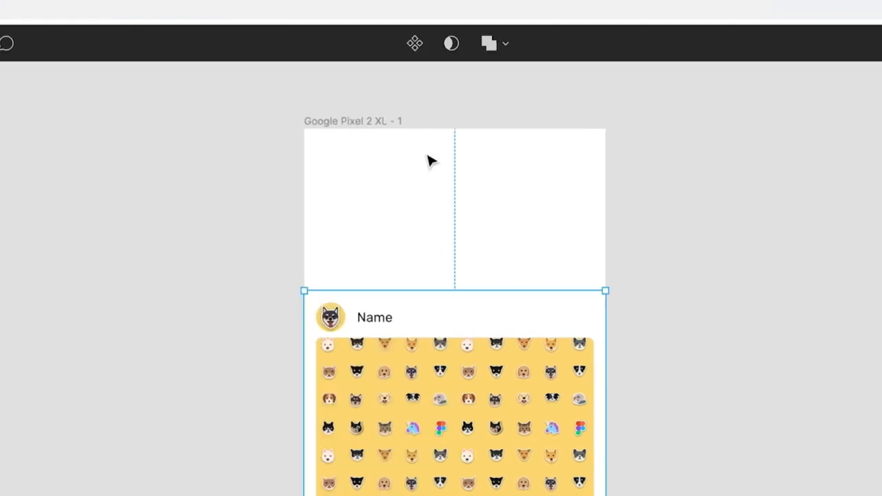
click(416, 44)
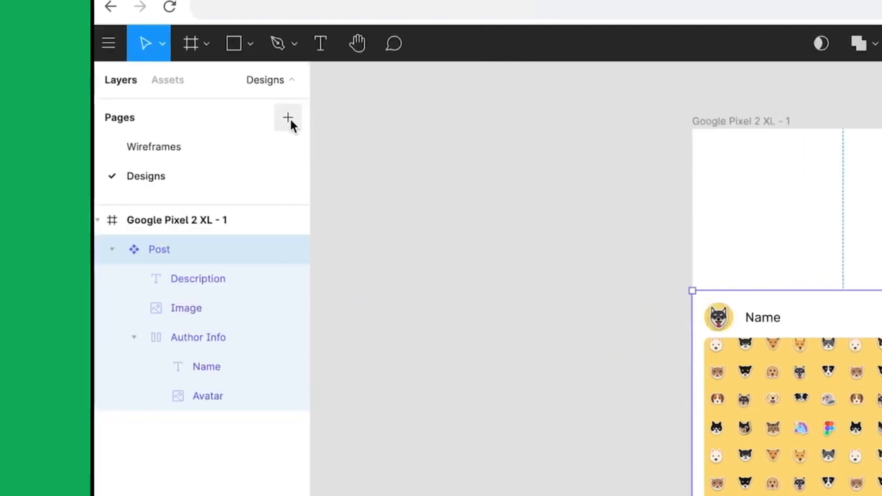
Add a new page named Components to the file
click(288, 119)
text(Co)
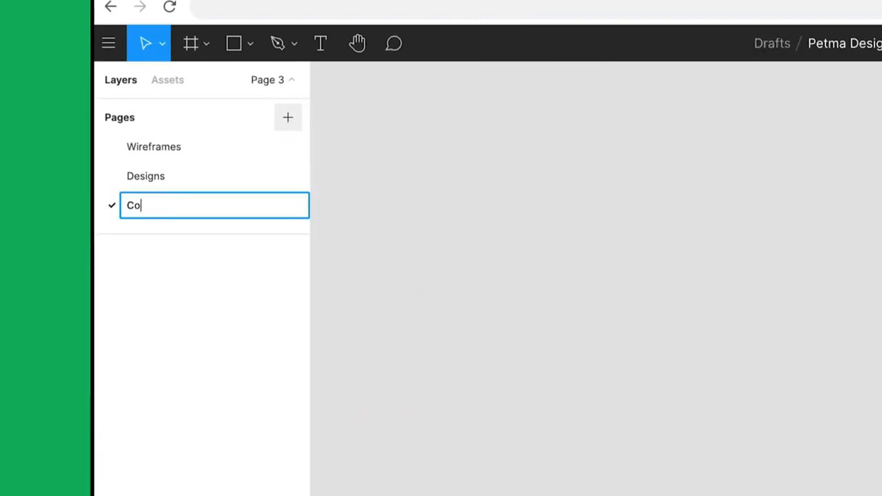
text(mponents)
key(Return)
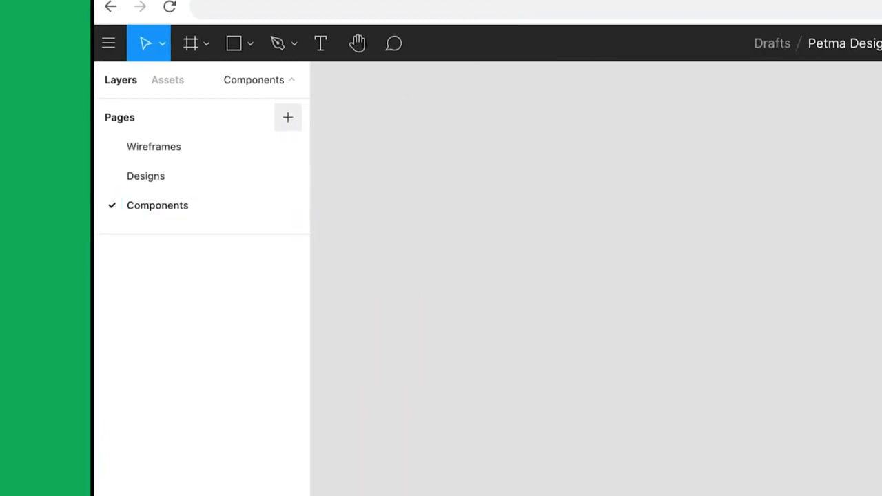
Move the Post component from the Designs page to the Components page
click(226, 178)
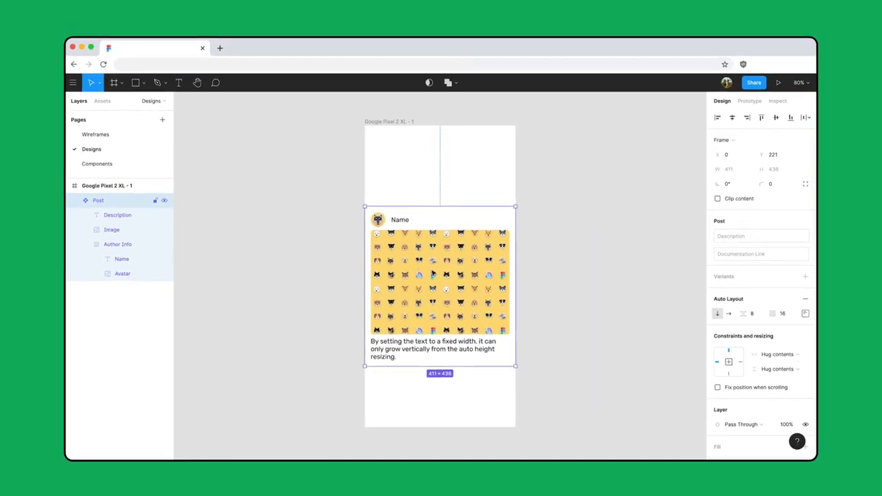
right_click(432, 196)
mouse_move(483, 214)
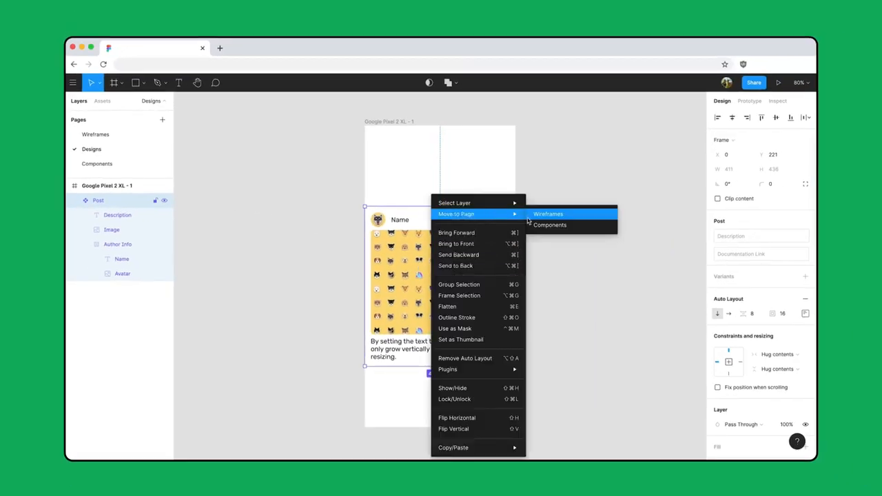
click(584, 227)
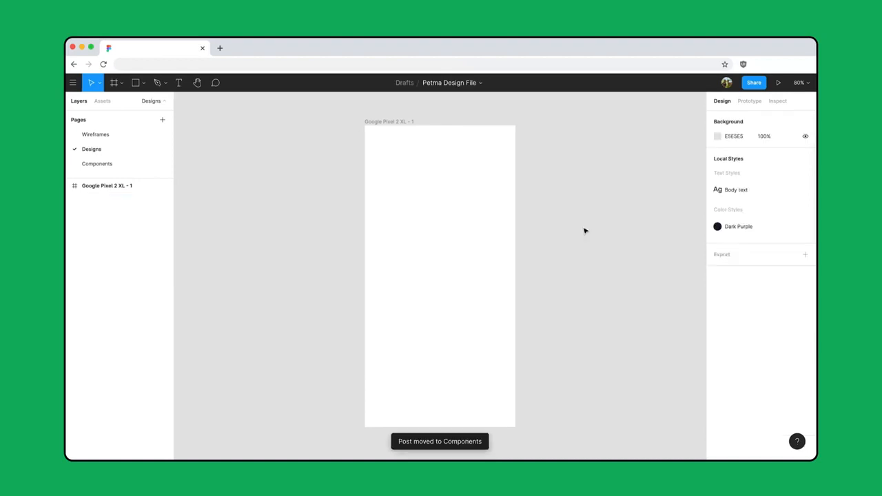
Place an instance of the local Post component in the phone frame and center it horizontally
click(101, 107)
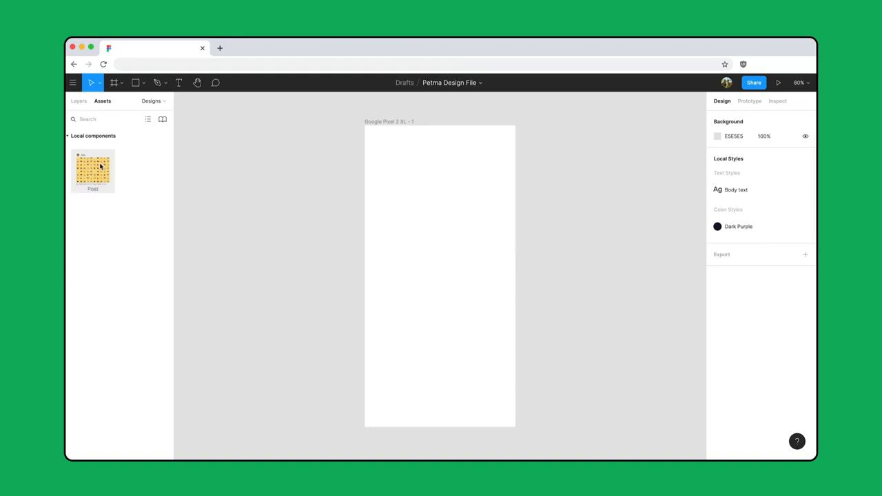
drag(100, 166, 456, 267)
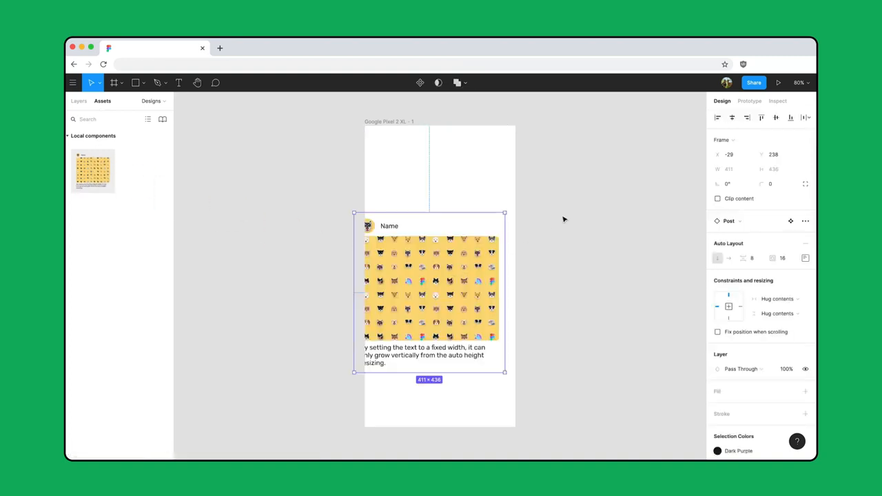
click(733, 118)
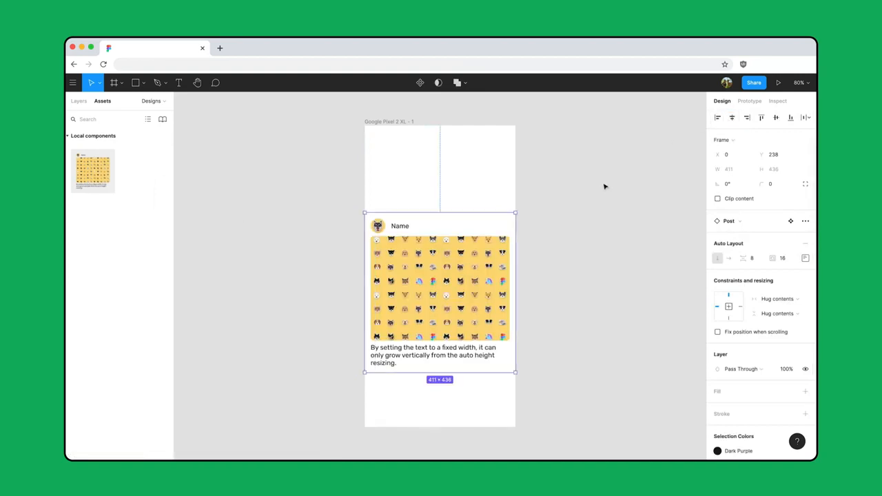
Duplicate the Post instance straight below itself and repeat the duplication until four posts are stacked vertically
key(alt)
drag(448, 255, 447, 414)
key(super+d)
key(super+d)
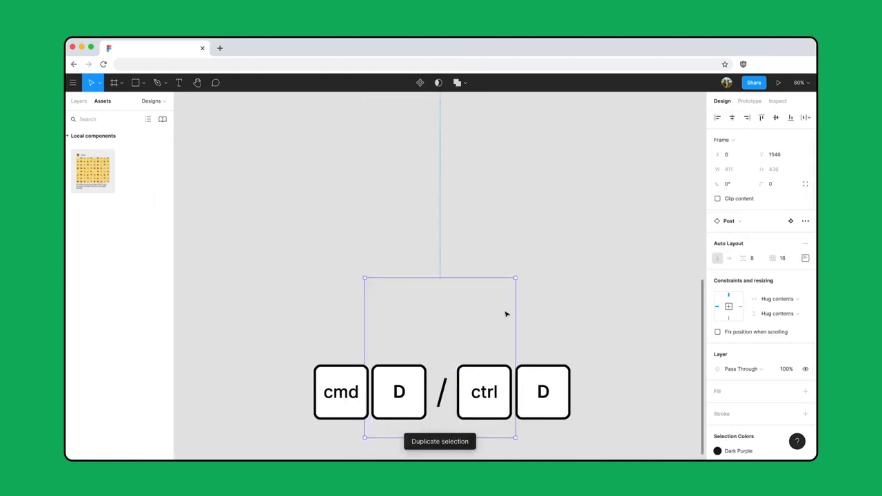
scroll(506, 313, down, 5)
scroll(506, 314, up, 2)
scroll(506, 313, up, 1)
click(540, 270)
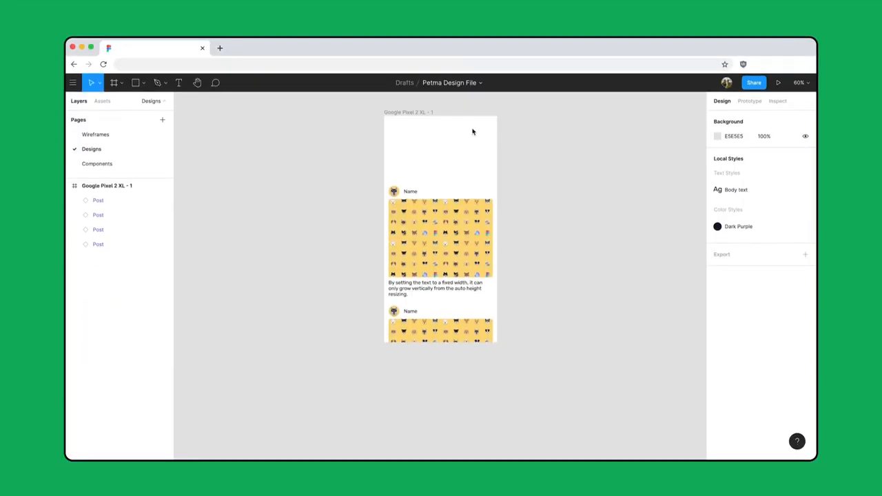
Turn off Clip content for the phone frame and wrap its four posts in a vertical auto layout frame
click(424, 112)
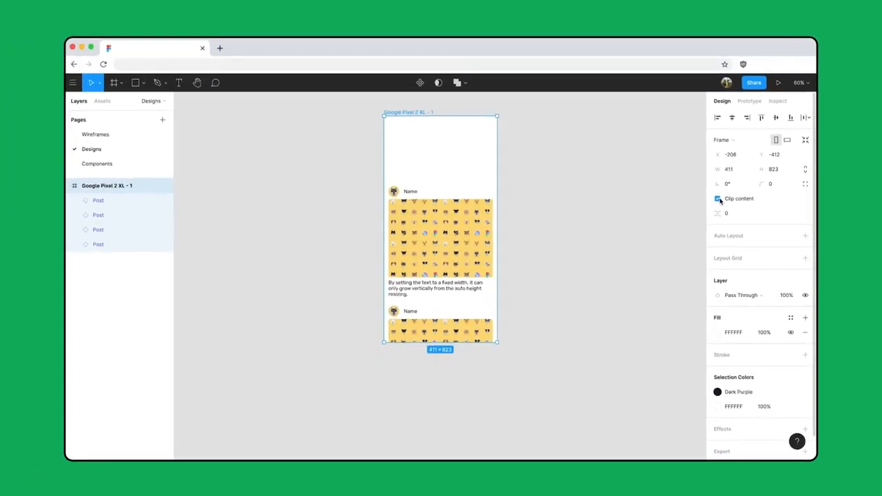
click(718, 199)
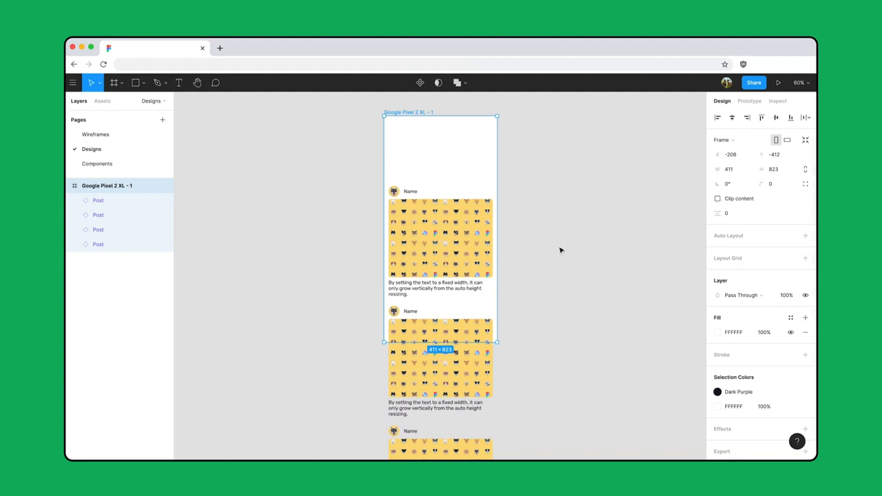
key(Return)
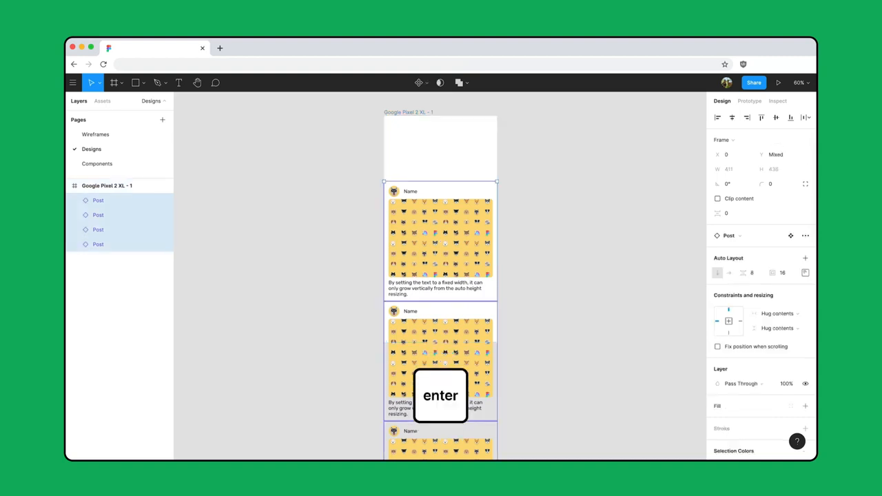
key(shift+a)
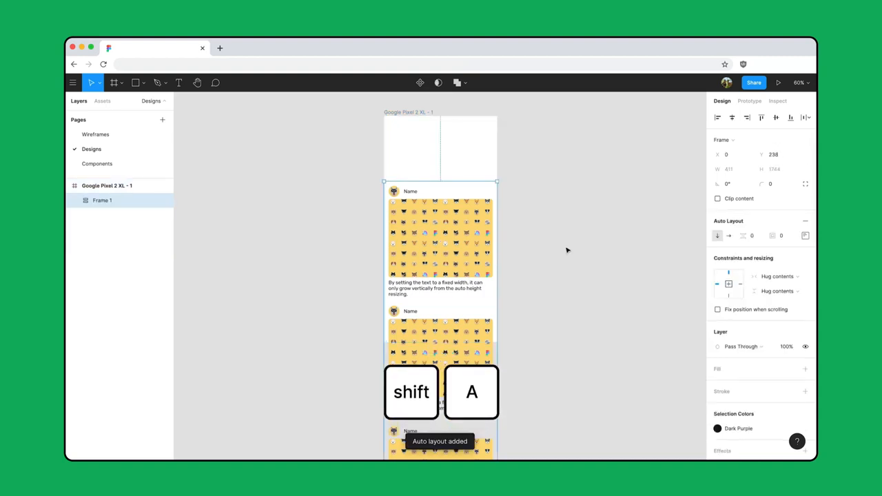
Set the spacing between the posts to 8 and rename their auto layout frame as Feed
click(756, 236)
text(8)
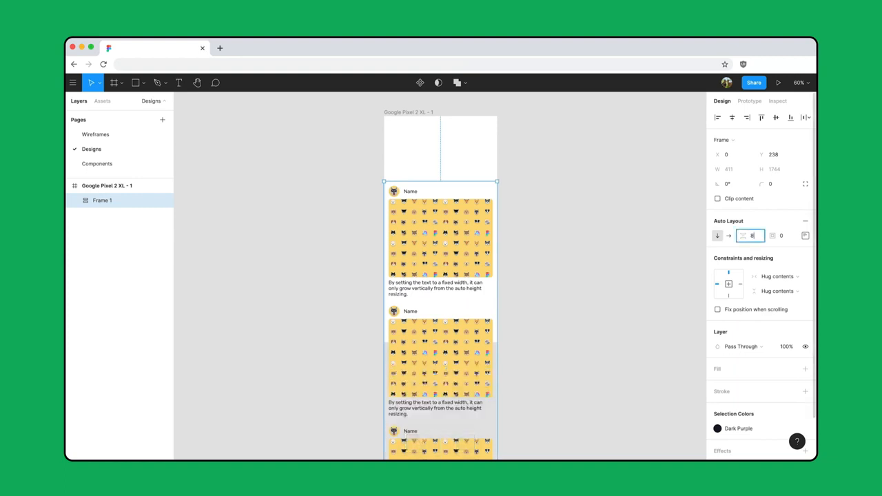
key(Return)
key(super+r)
text(Feed)
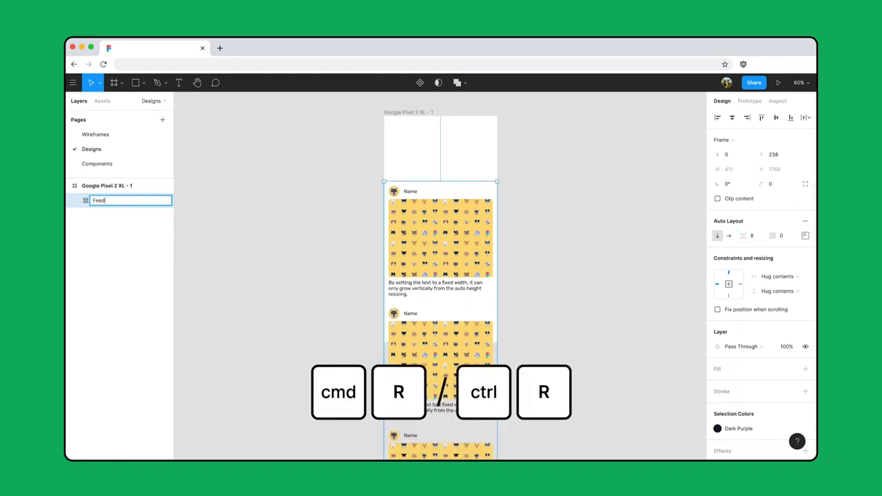
key(Return)
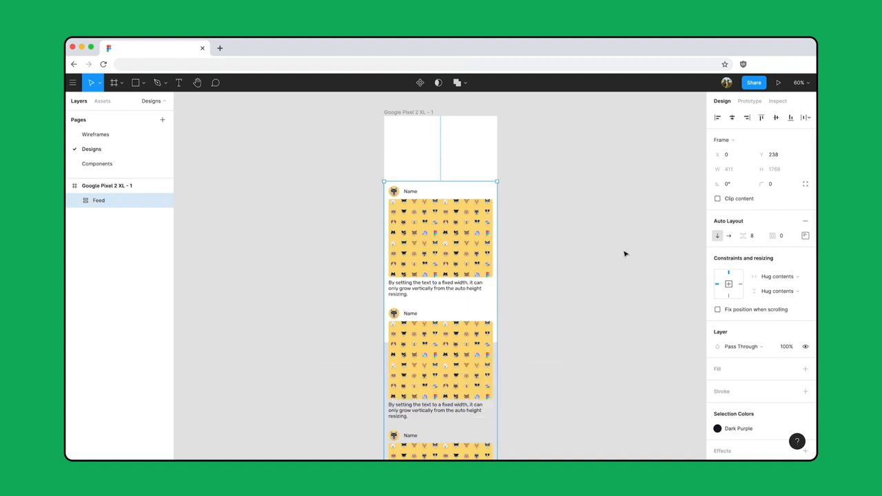
Replace the first post's description with a long text about posts adjusting inside a vertical Auto Layout frame
double_click(462, 291)
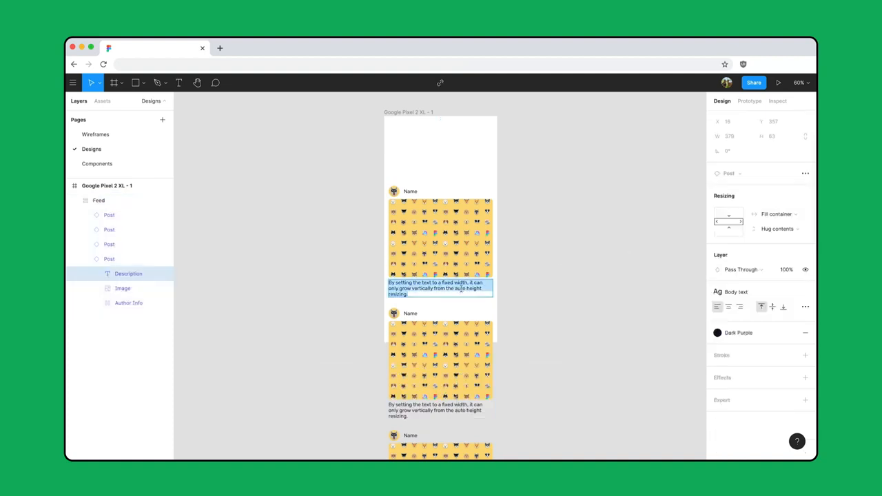
text(Because we put all of our posts in a new vertical Auto Layout frame, they'll move and adjust to accommodate long descriptions like this. This saves a lot of time, since we no longer need to move the other posts manually to make space! Learn more about Auto Layout on the Figma Help Center.)
key(Escape)
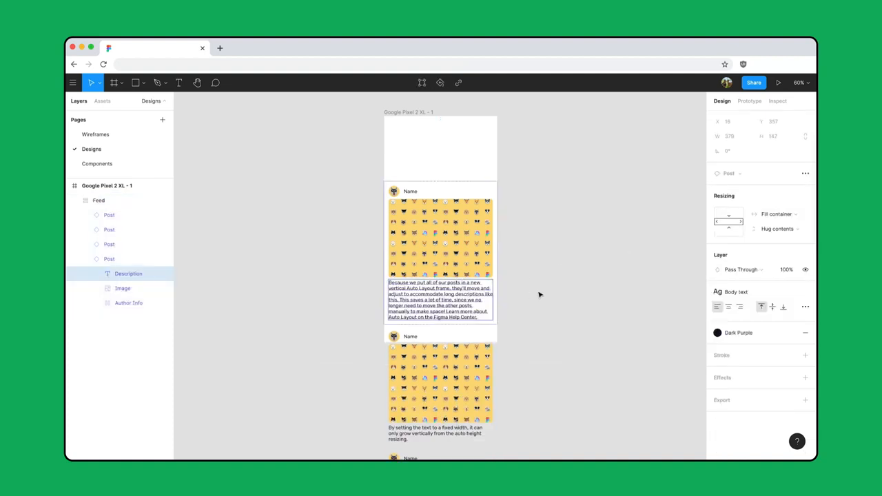
click(540, 295)
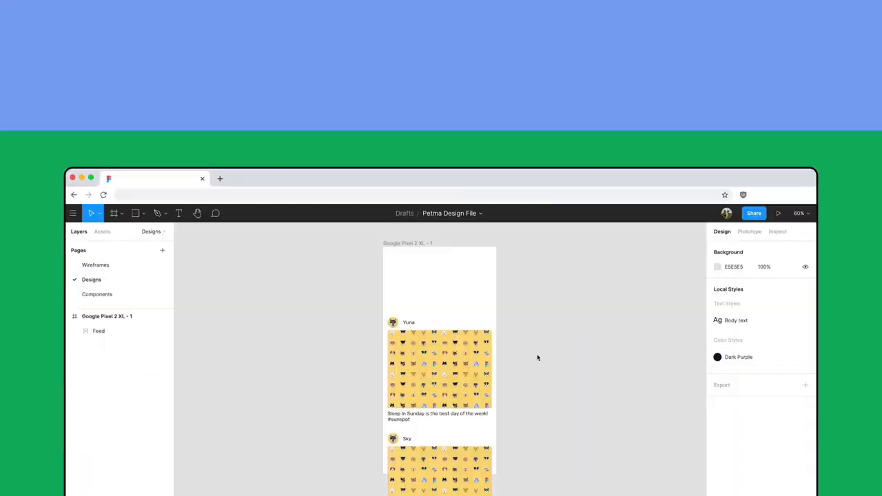
Load all eight post and profile pictures from the images folder for placement
key(super+shift+k)
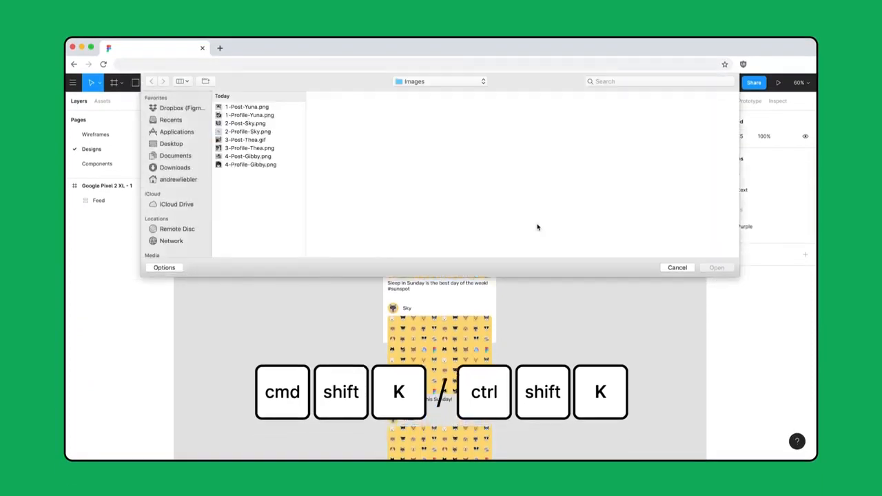
drag(248, 201, 252, 106)
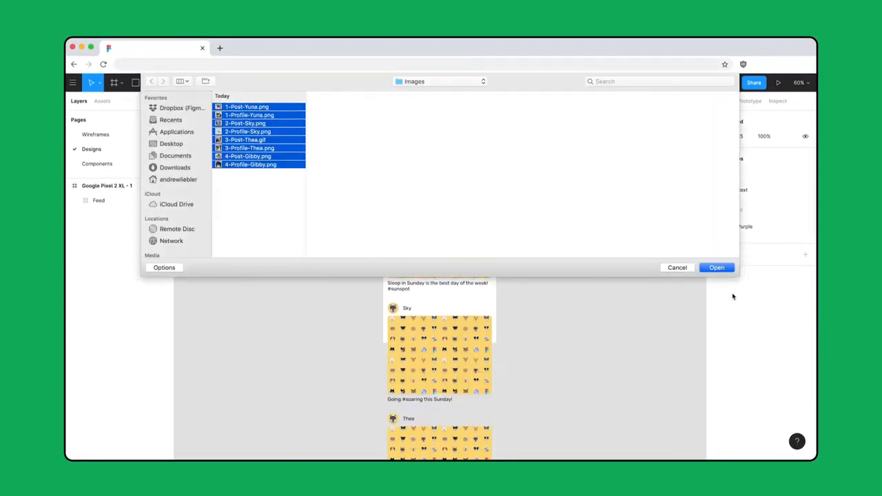
click(725, 271)
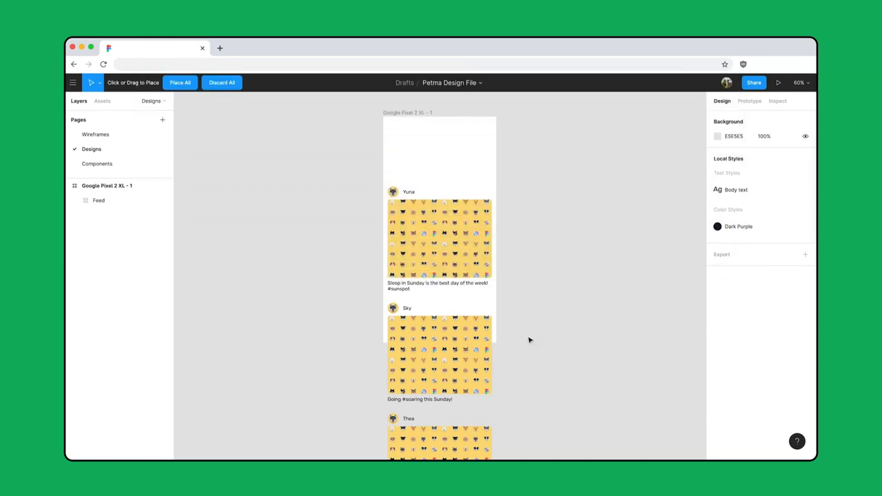
Fill the avatar and image placeholders of the posts in the feed with the matching loaded pictures
scroll(530, 340, down, 5)
click(407, 369)
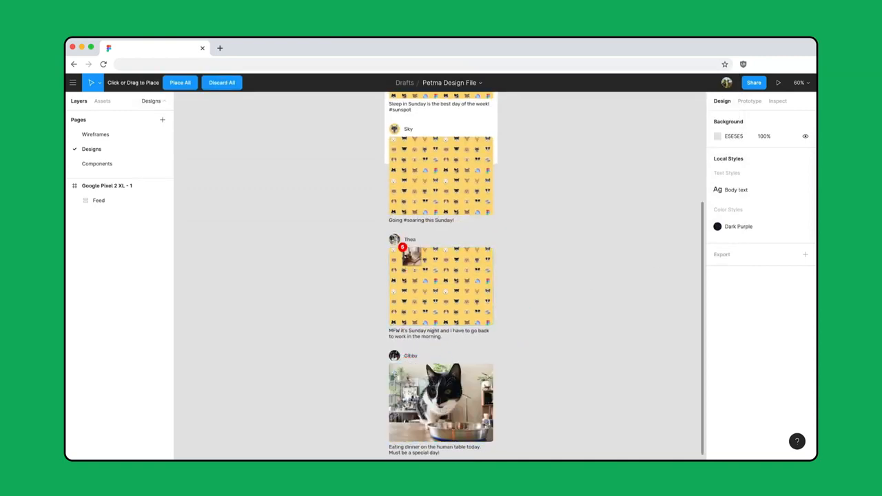
click(401, 245)
scroll(414, 262, up, 3)
click(432, 282)
click(414, 173)
key(Escape)
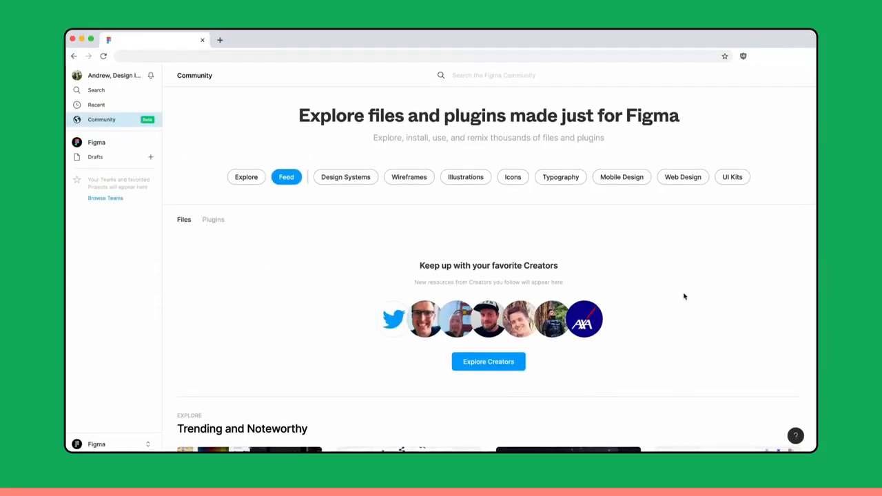
Browse the Icons category of the Figma Community
click(513, 185)
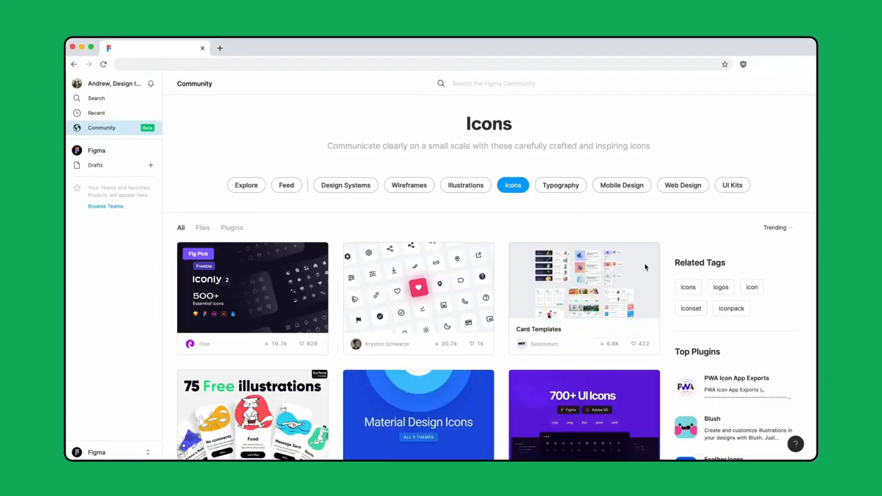
scroll(668, 275, down, 1)
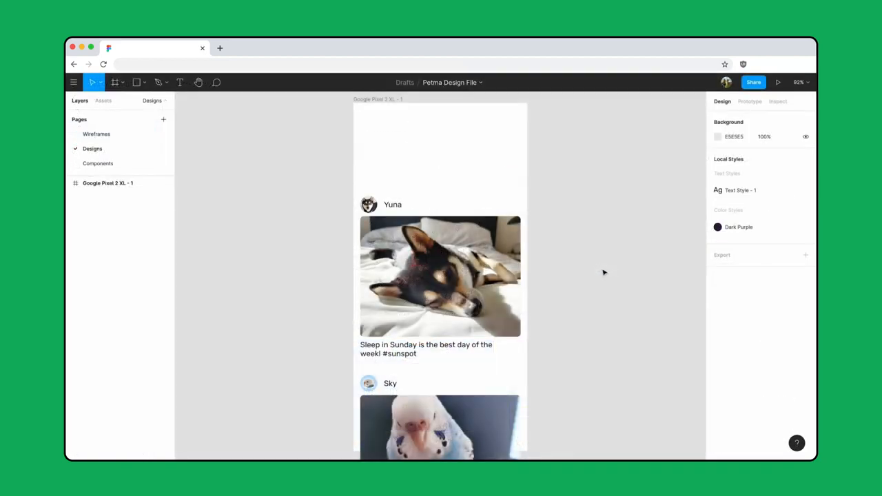
Draw a 32 × 32 frame on the canvas beside the phone frame's upper-left corner
key(f)
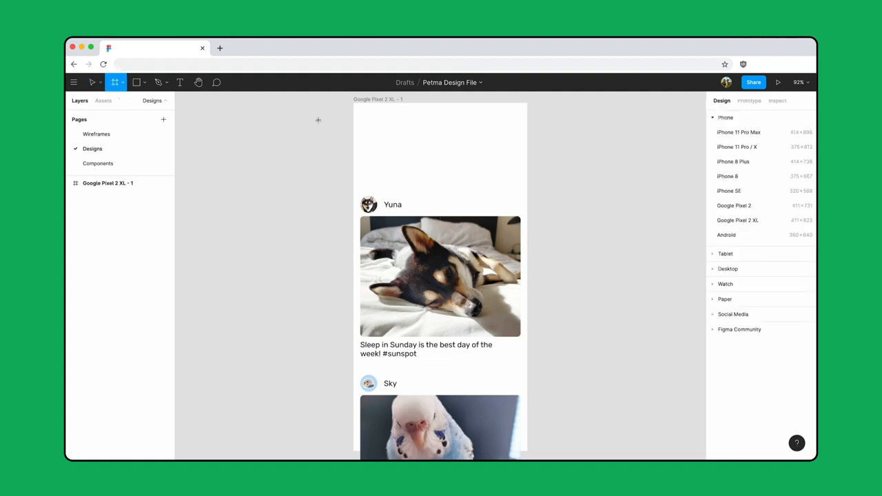
drag(306, 102, 321, 121)
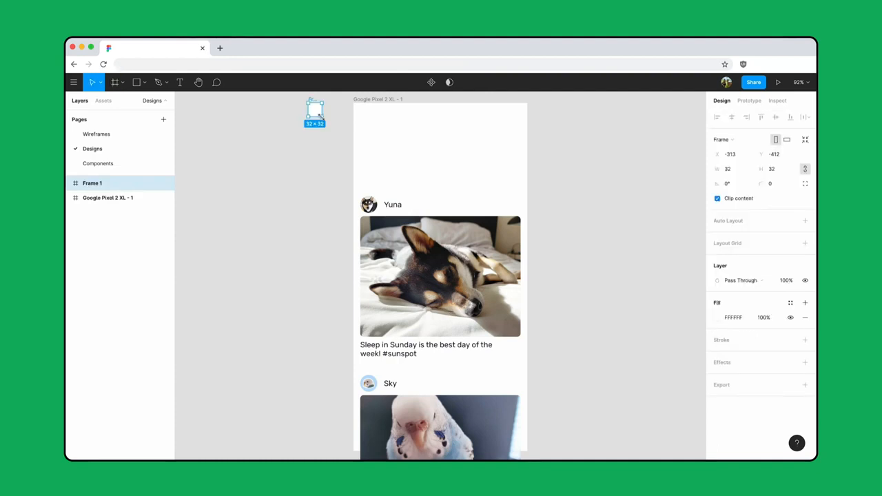
key(shift+2)
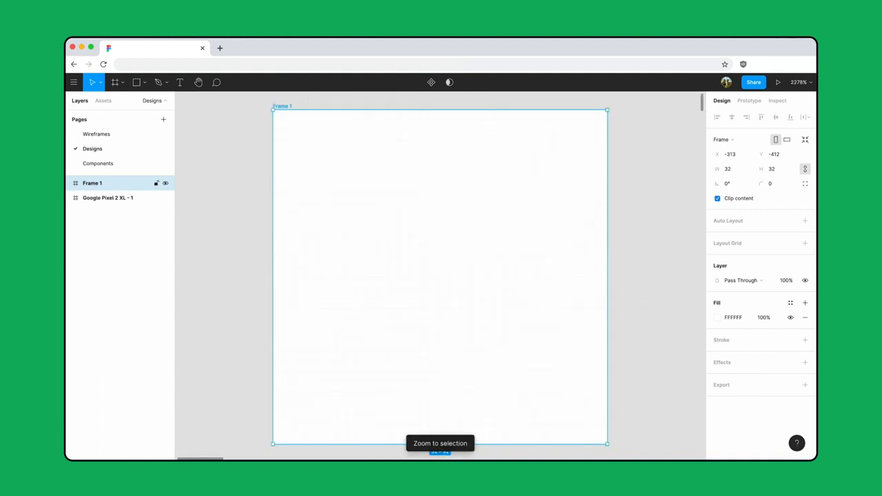
Draw a straight horizontal line 21 px wide inside the frame with the Pen tool, starting at X 6, Y 6
click(165, 84)
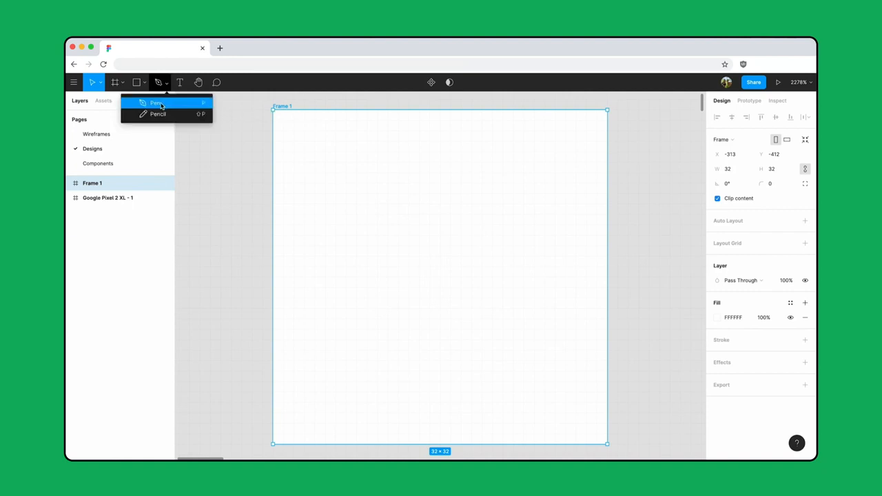
click(160, 103)
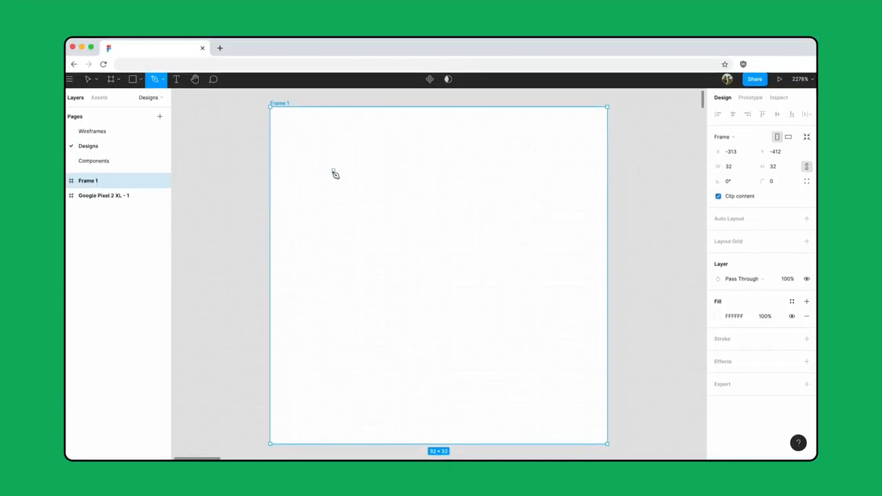
click(333, 171)
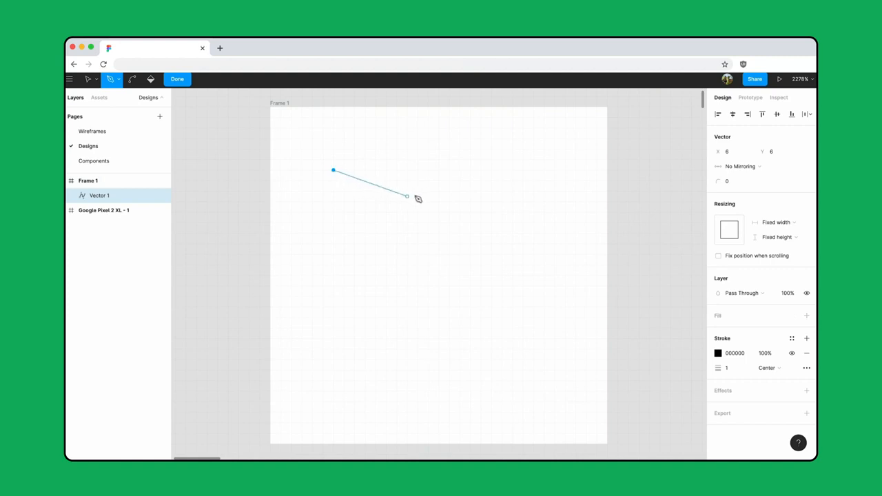
key(shift)
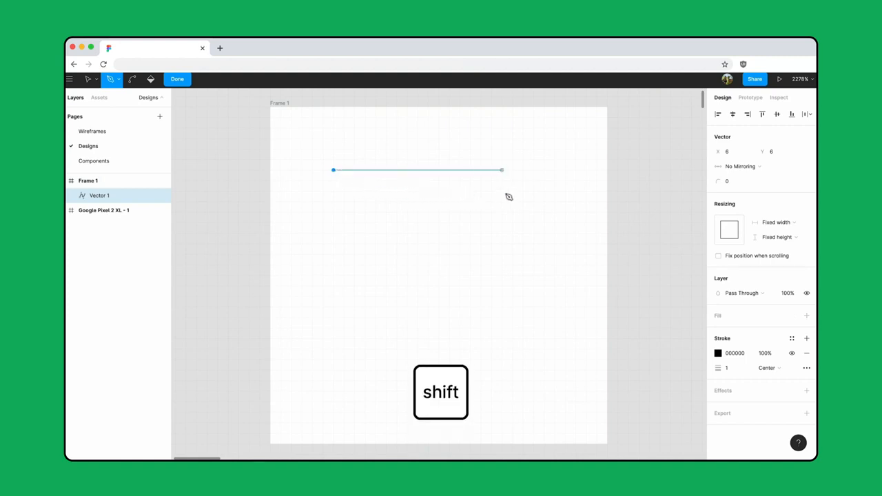
click(558, 197)
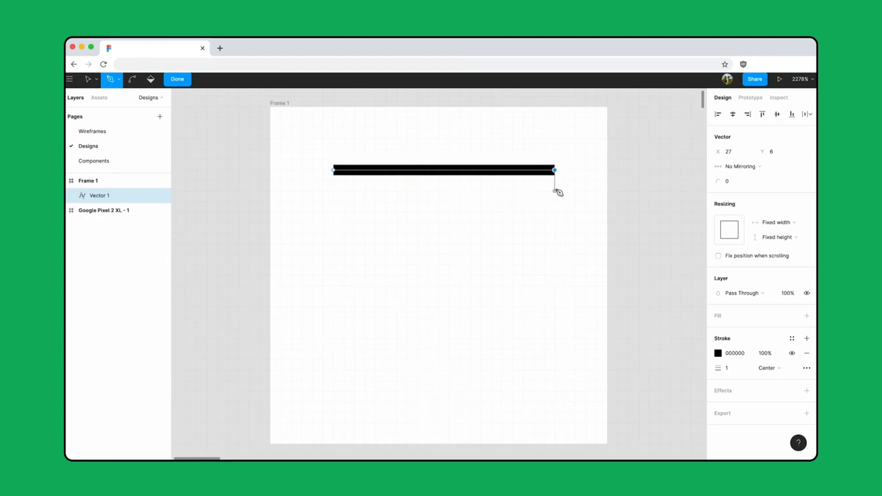
key(Return)
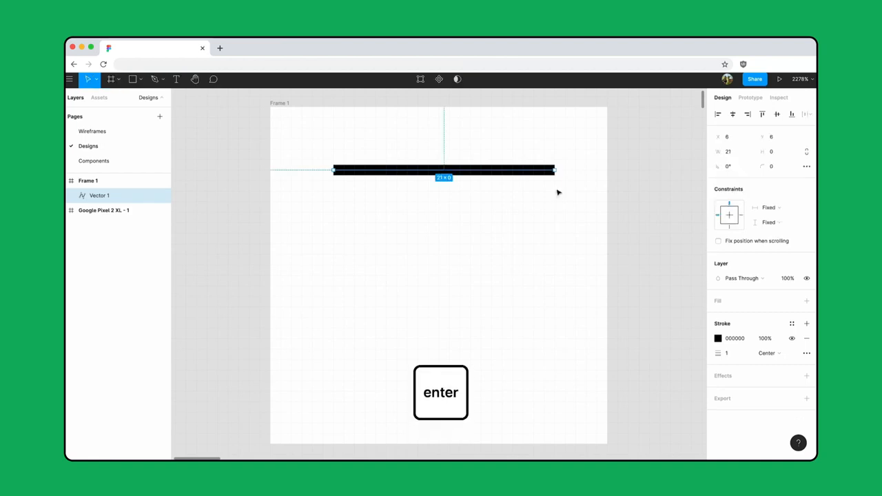
Set the line's width to 14 and duplicate it twice downward to make three lines spaced 6 px apart
click(741, 153)
text(14)
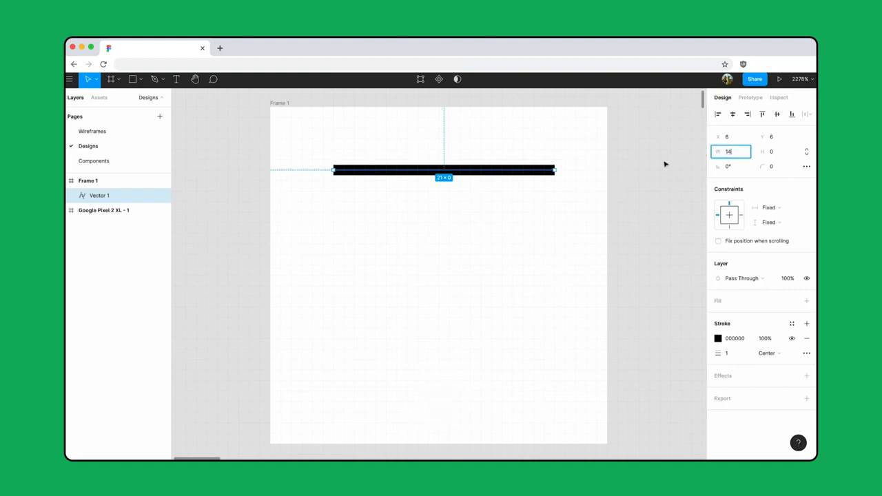
click(665, 164)
drag(478, 172, 474, 236)
key(super+d)
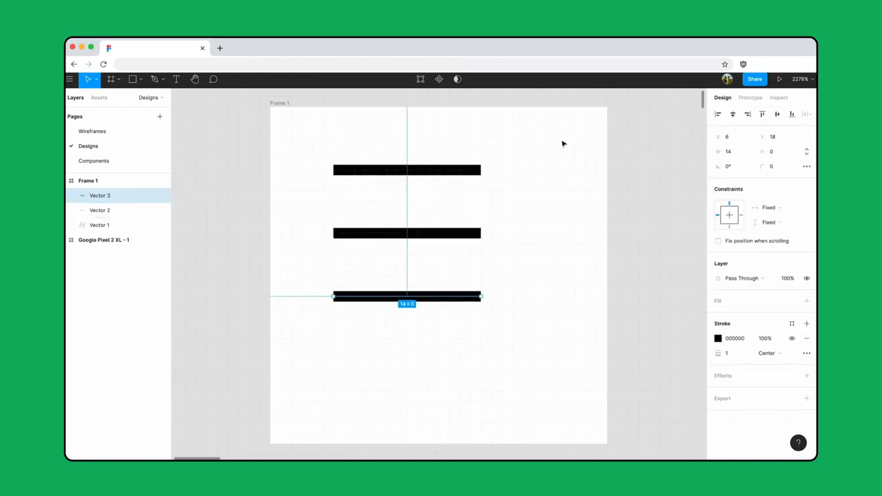
Give all three lines a Round stroke cap and move them together to the centre of the frame
drag(562, 137, 321, 323)
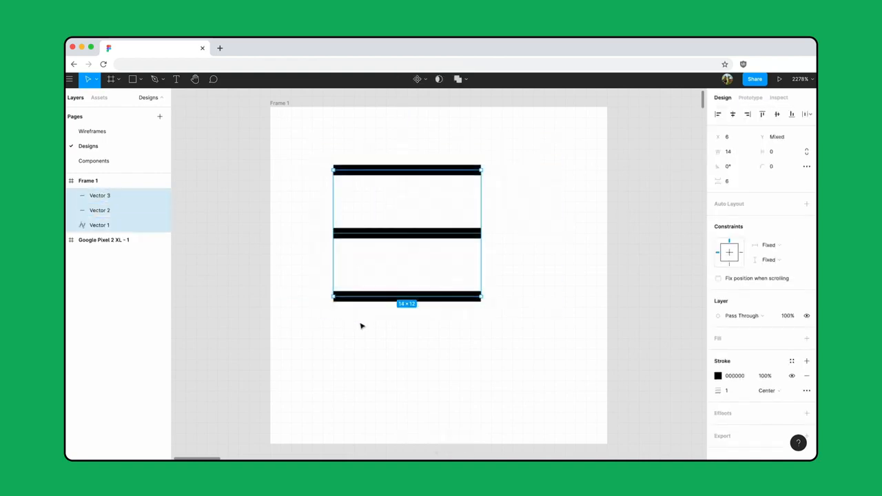
click(806, 390)
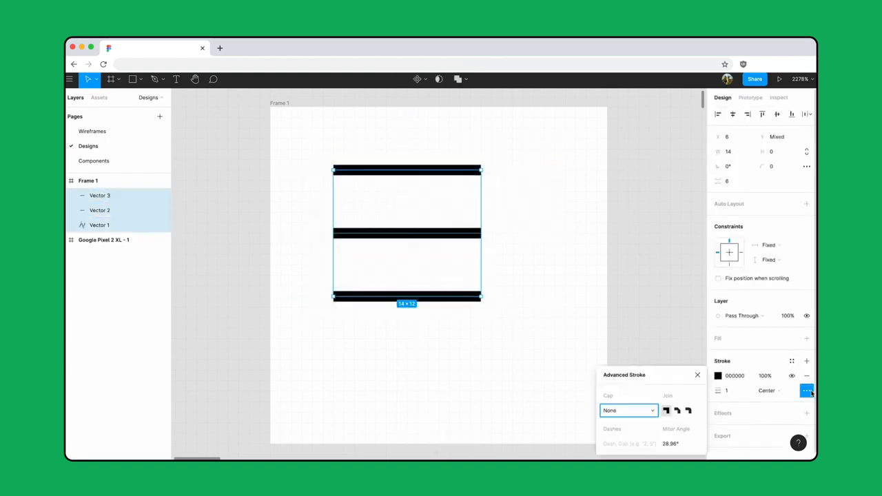
click(653, 412)
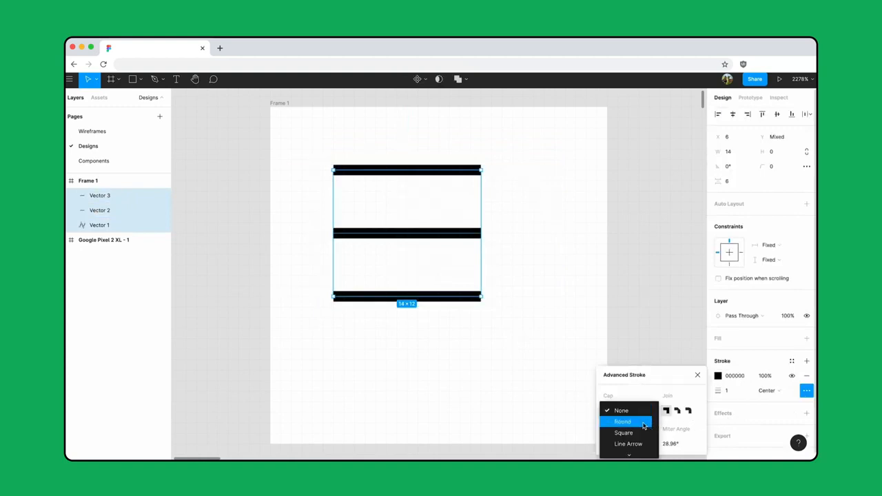
click(644, 421)
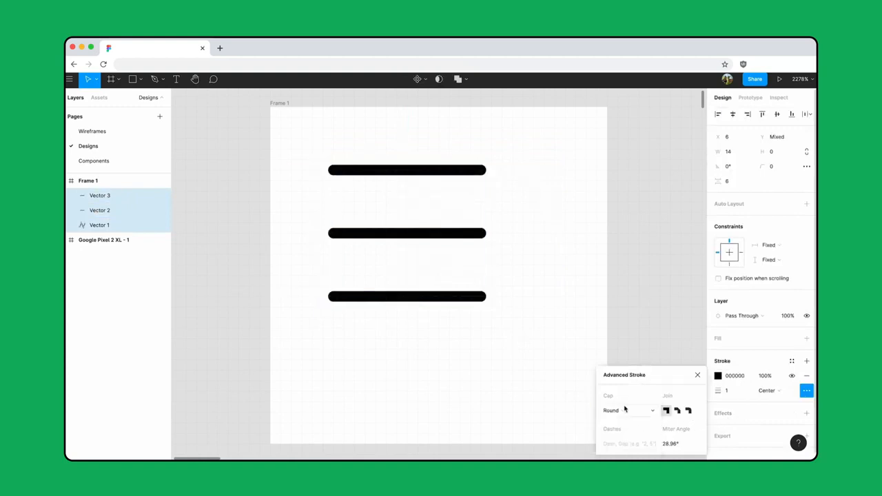
click(541, 215)
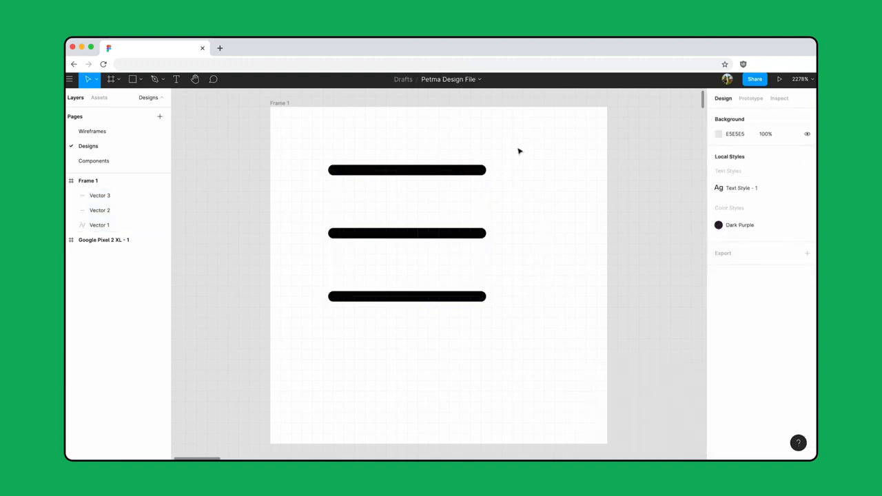
drag(520, 150, 447, 335)
drag(431, 235, 459, 275)
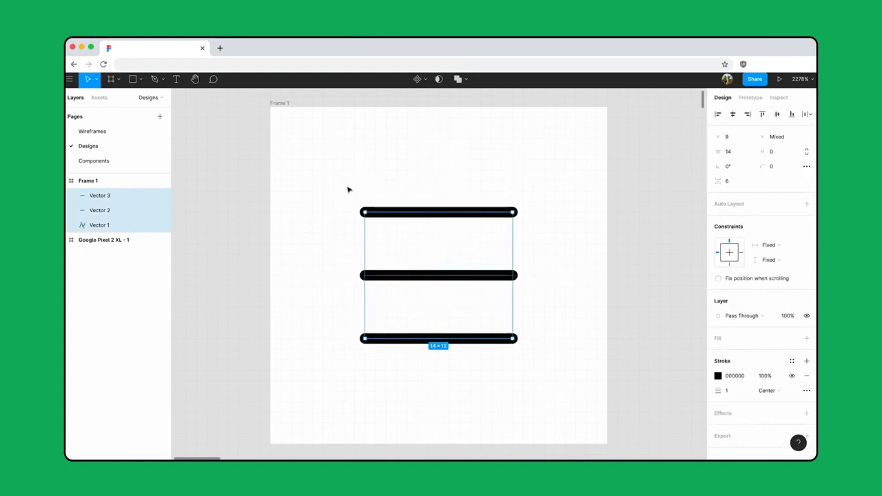
Turn the frame with the three lines into a component and rename it "Icon / Menu"
click(283, 105)
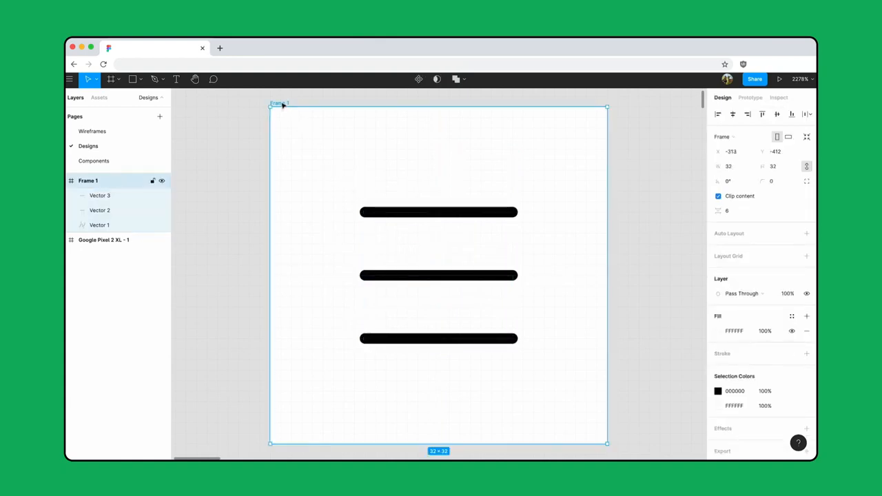
click(419, 80)
double_click(96, 181)
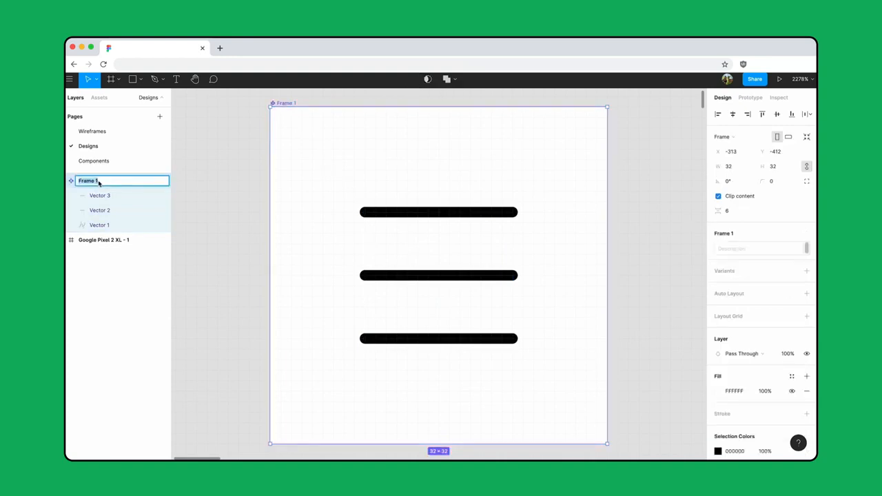
text(Icon / Menu)
click(225, 185)
Move the Icon / Menu component to the Components page
click(288, 106)
right_click(441, 191)
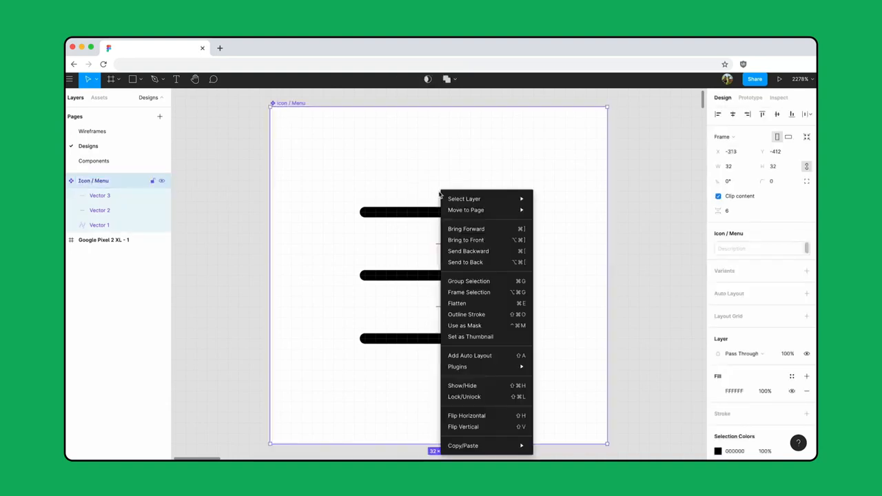
mouse_move(492, 210)
click(572, 221)
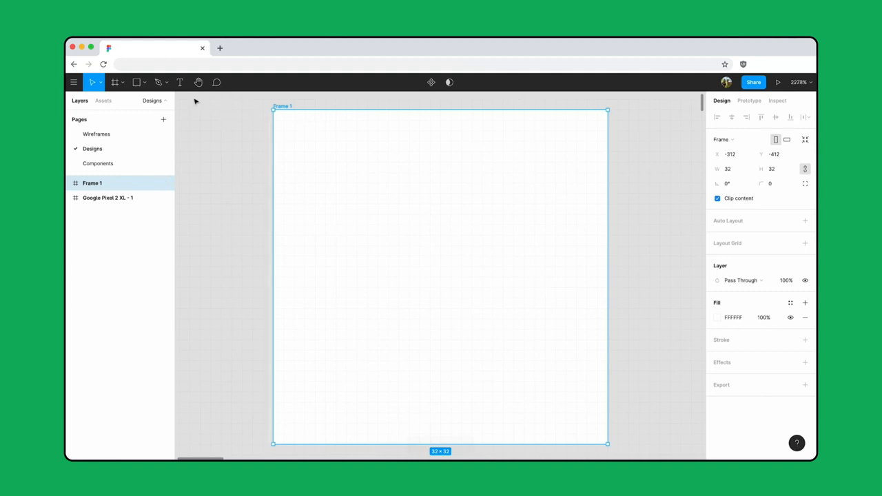
Draw a 16 × 16 circle at X 12, Y 1 in the new 32 × 32 frame and swap its fill to a stroke
click(144, 83)
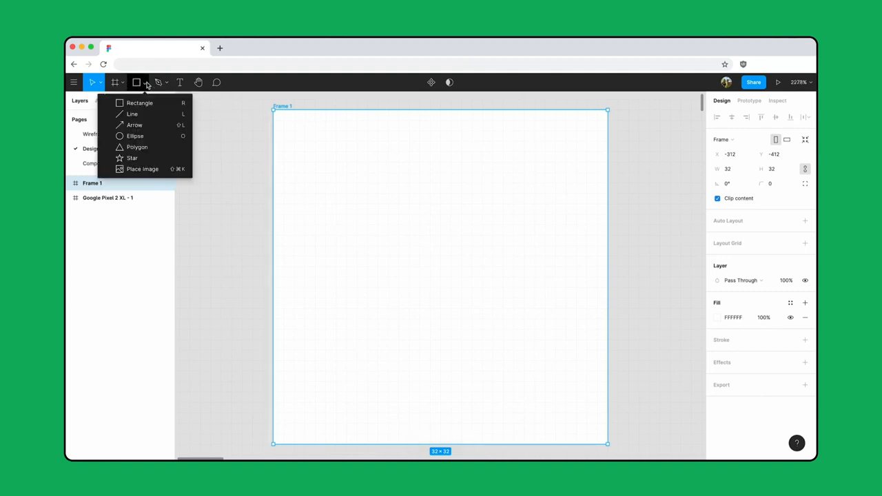
click(152, 136)
drag(397, 121, 550, 285)
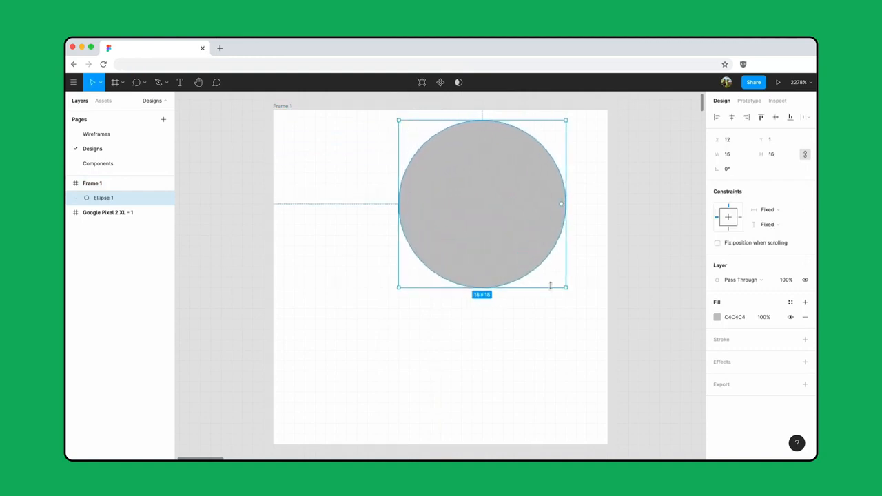
key(shift+x)
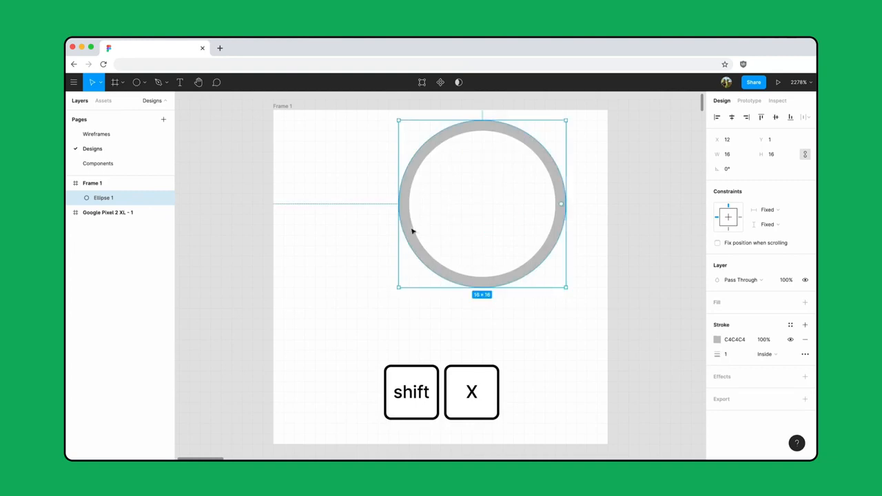
Draw a 45° handle line with the Pen tool from the circle's lower-left edge at 15, 14 to 11, 18
click(168, 82)
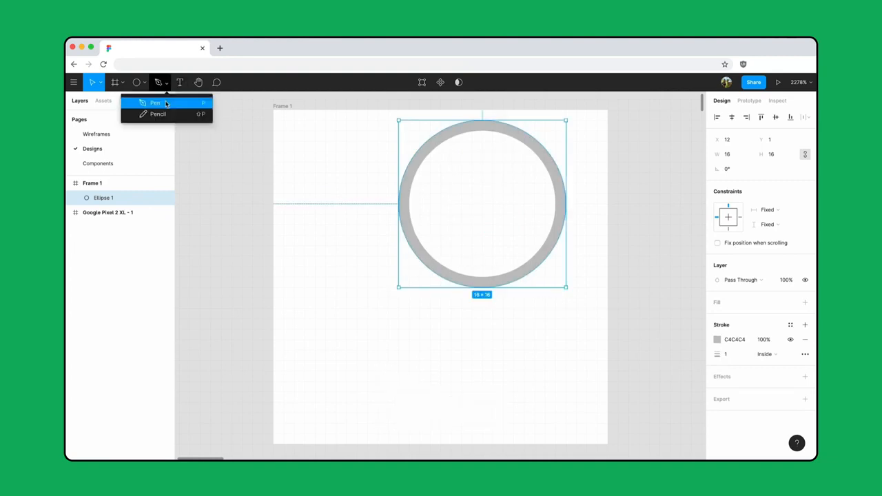
click(166, 104)
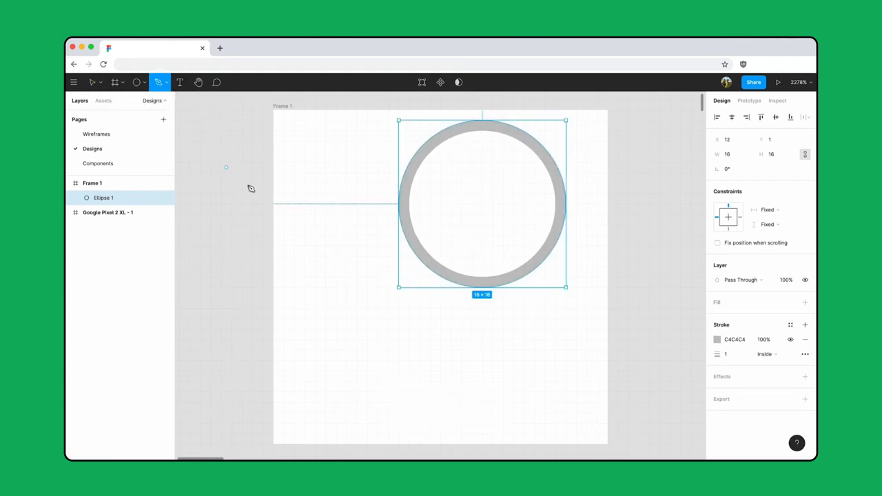
shift+click(431, 258)
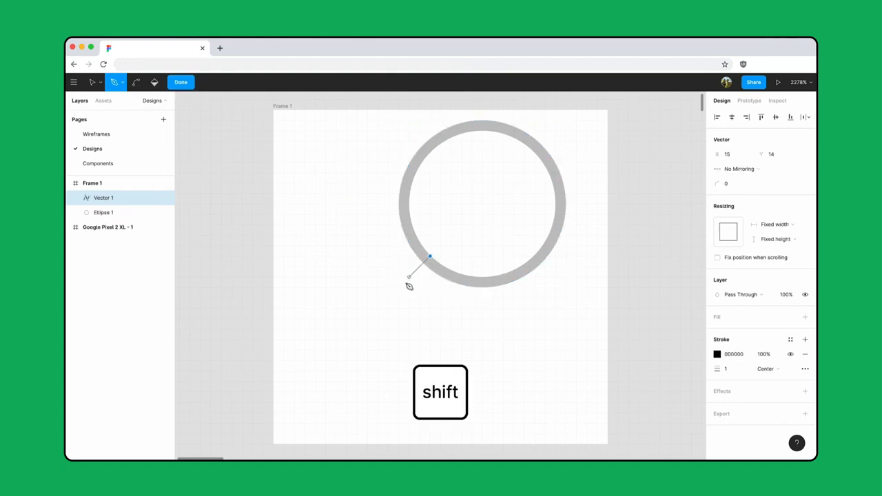
click(390, 299)
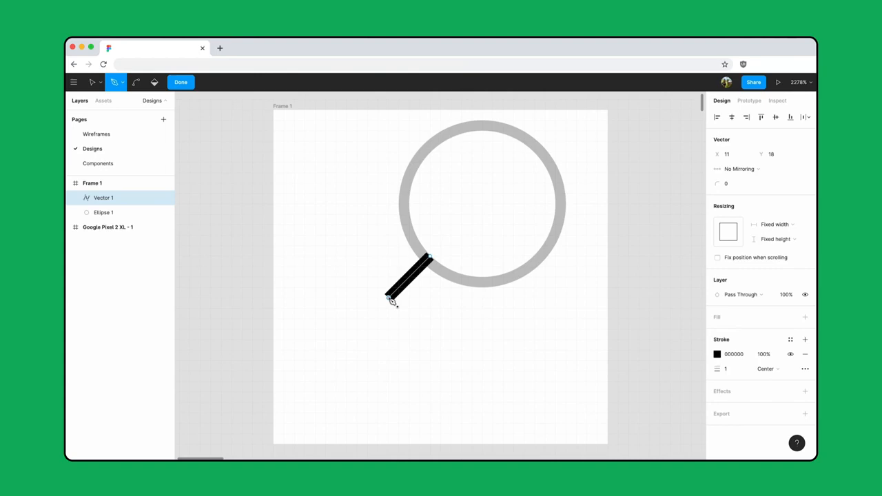
Give the outer end of the magnifying glass handle a Round stroke cap and finish editing the line
click(805, 369)
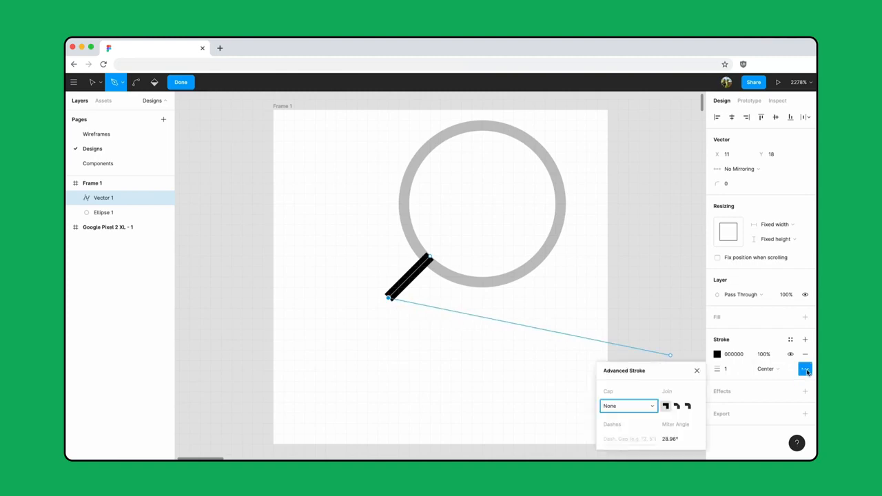
click(653, 410)
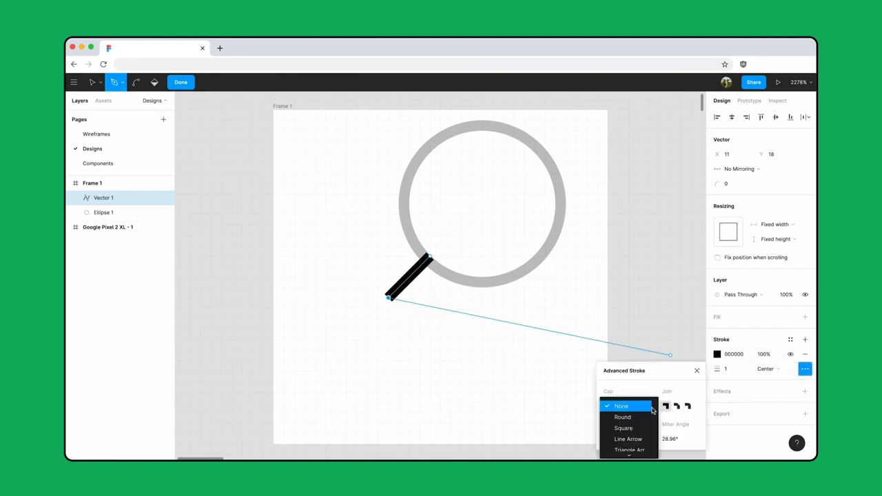
click(636, 418)
key(Return)
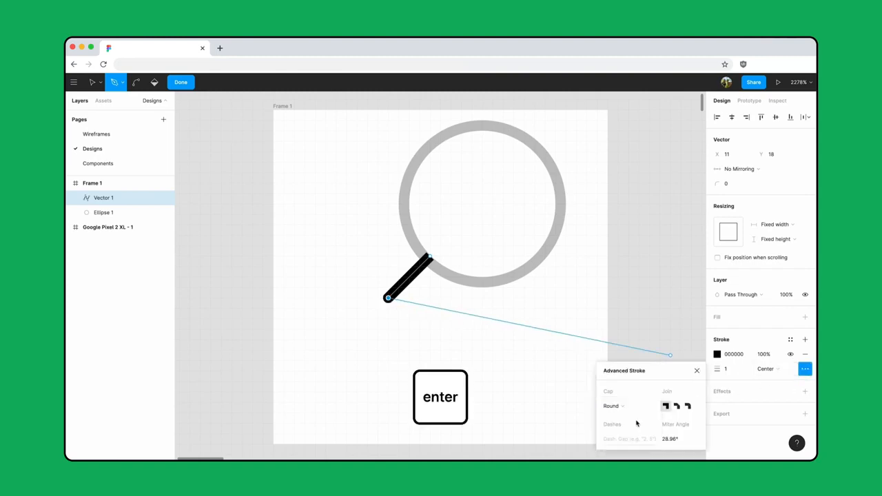
key(Return)
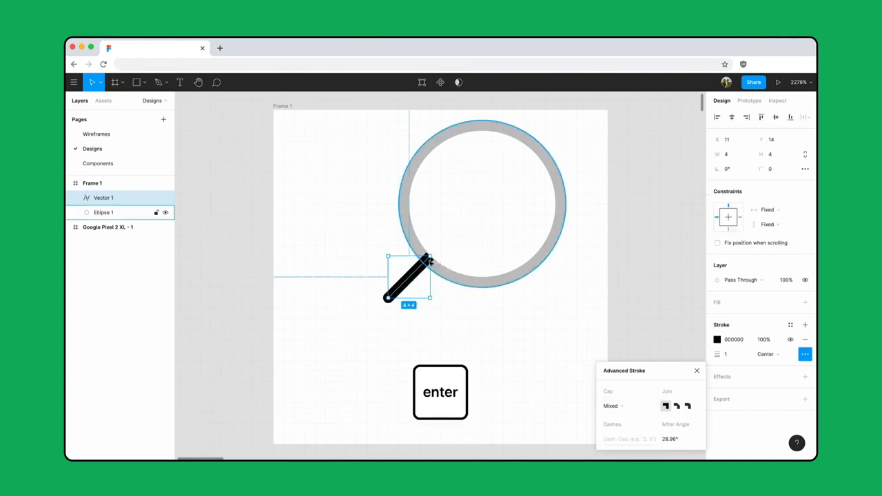
Combine the circle and handle with a Union, and move the merged shape to X 7, Y 7 in the frame
click(327, 145)
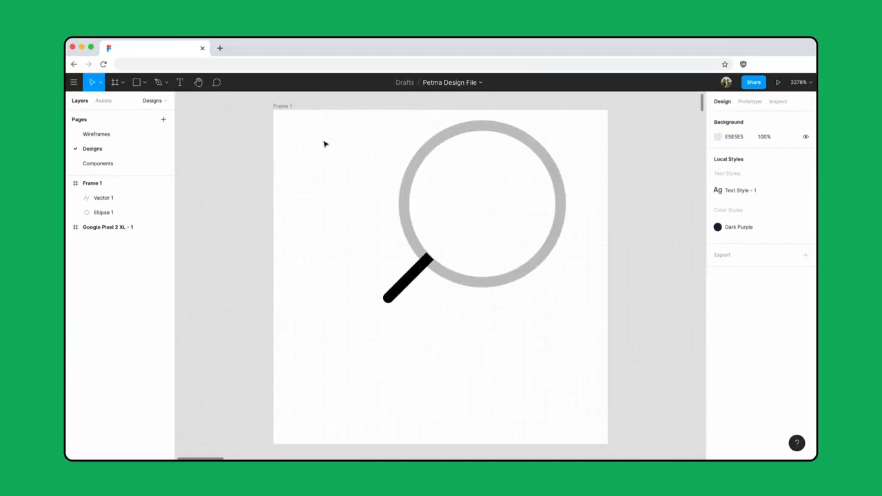
drag(323, 139, 559, 350)
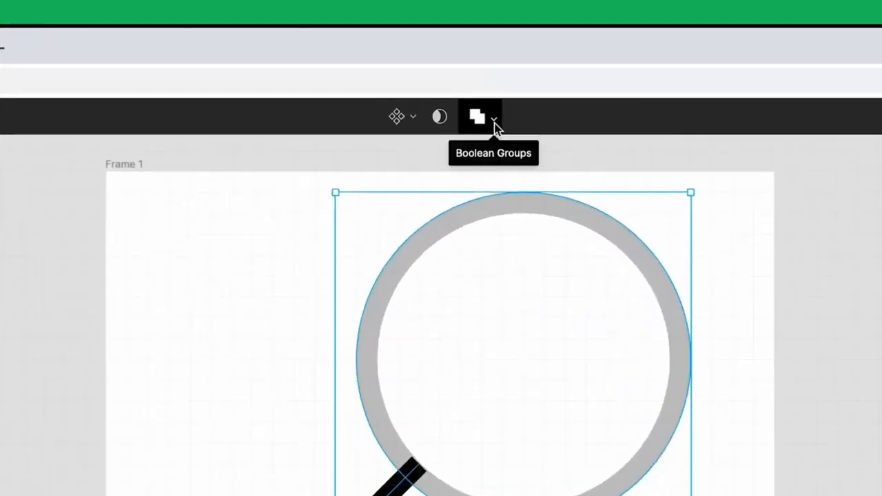
click(465, 85)
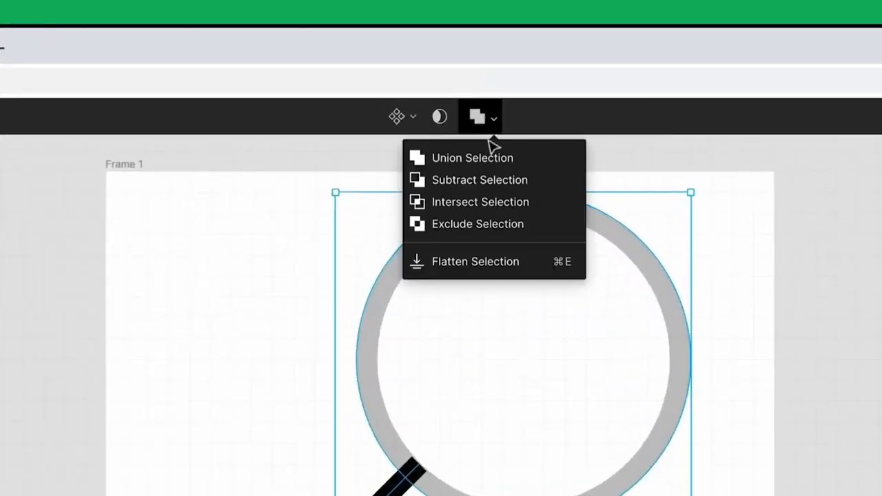
click(452, 158)
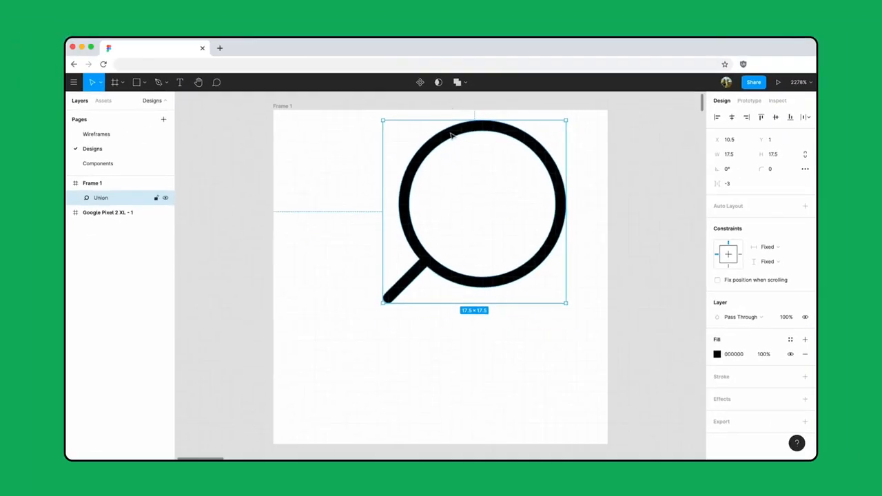
drag(450, 131, 416, 201)
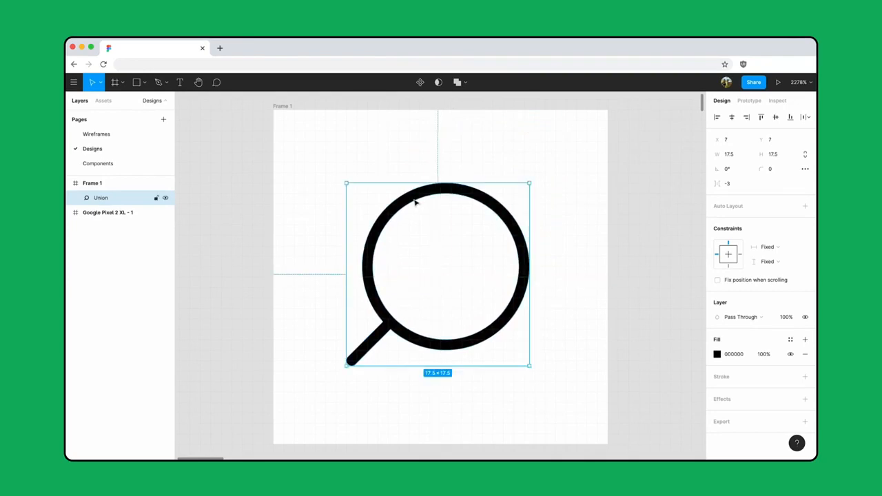
Rename the magnifying glass icon's frame as "Icon / Search"
double_click(92, 183)
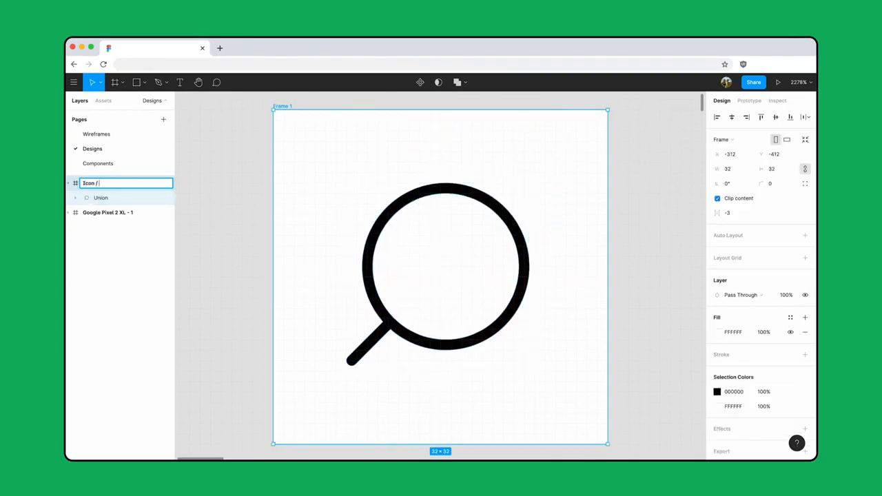
text(Icon / Search)
click(231, 183)
click(279, 131)
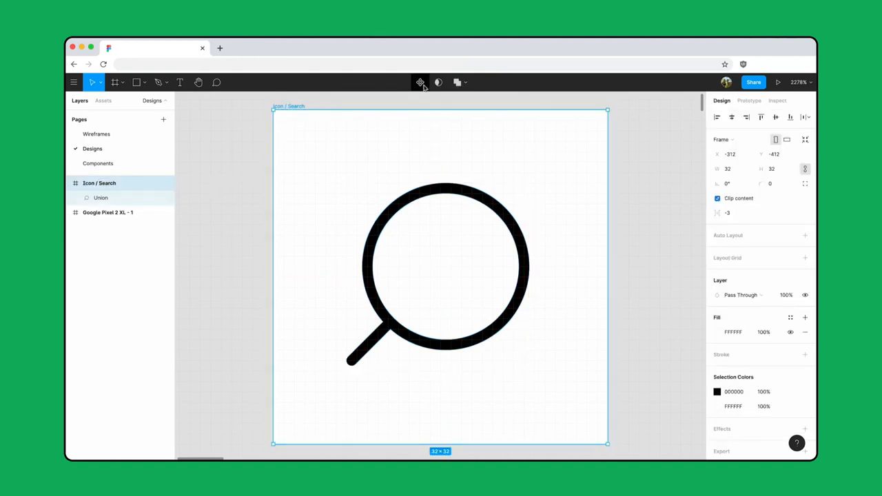
Turn the Icon / Search frame into a component and move it to the Components page
click(422, 83)
right_click(438, 141)
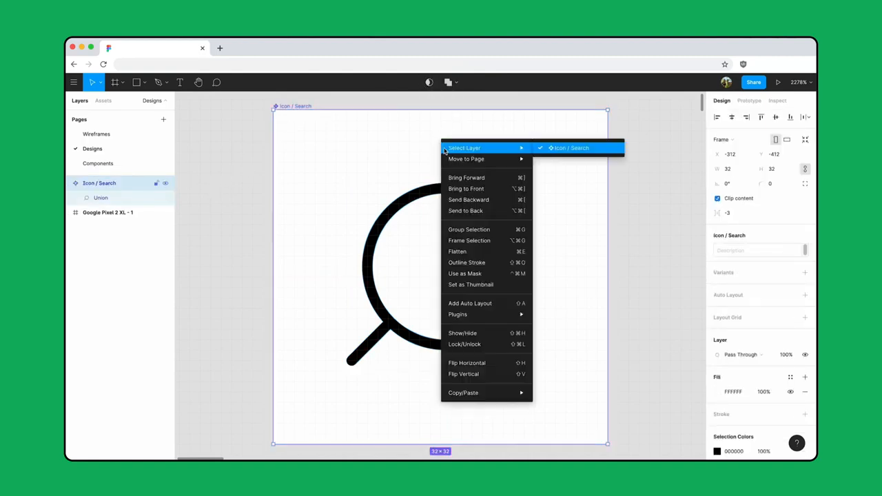
mouse_move(488, 160)
click(600, 175)
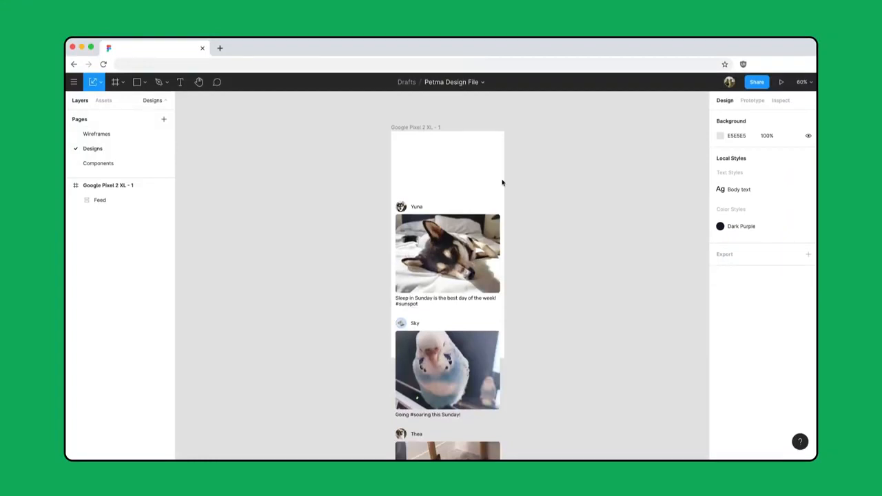
On the Components page, draw a new frame below the Post component and size it to 411 × 80
click(144, 166)
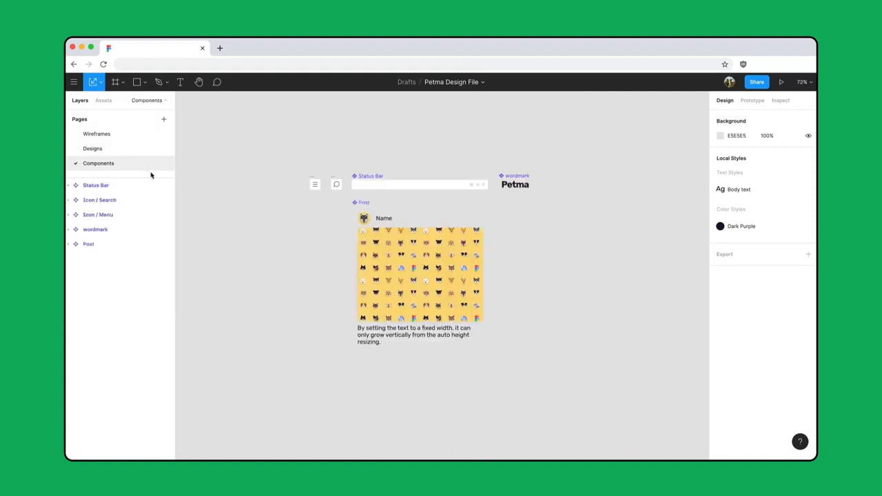
key(f)
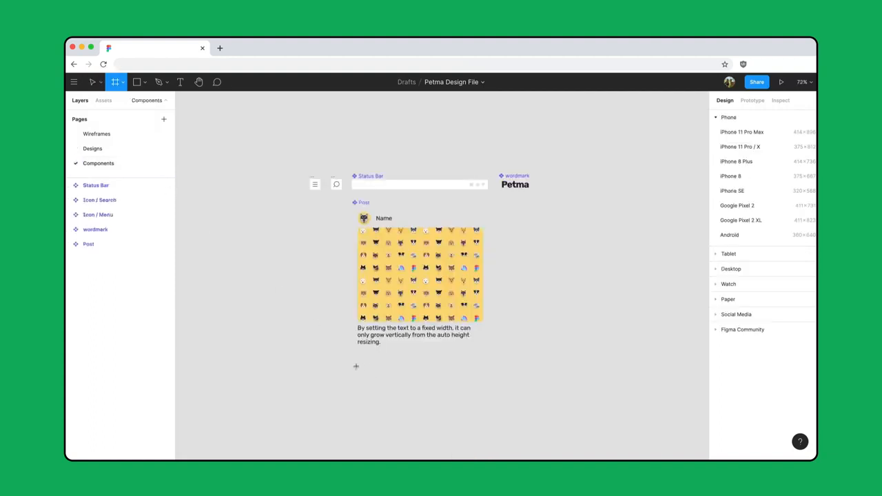
mouse_move(355, 366)
mouse_down()
mouse_move(455, 409)
mouse_move(489, 420)
mouse_move(488, 412)
mouse_up()
click(745, 169)
text(411)
key(Tab)
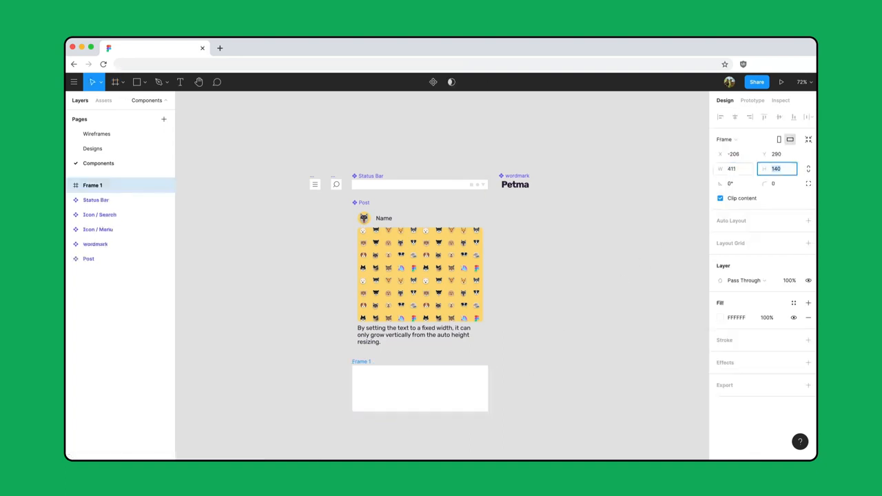
text(80)
key(Return)
Add a Menu icon instance to the new frame and position it at X 8, Y 40
key(shift+2)
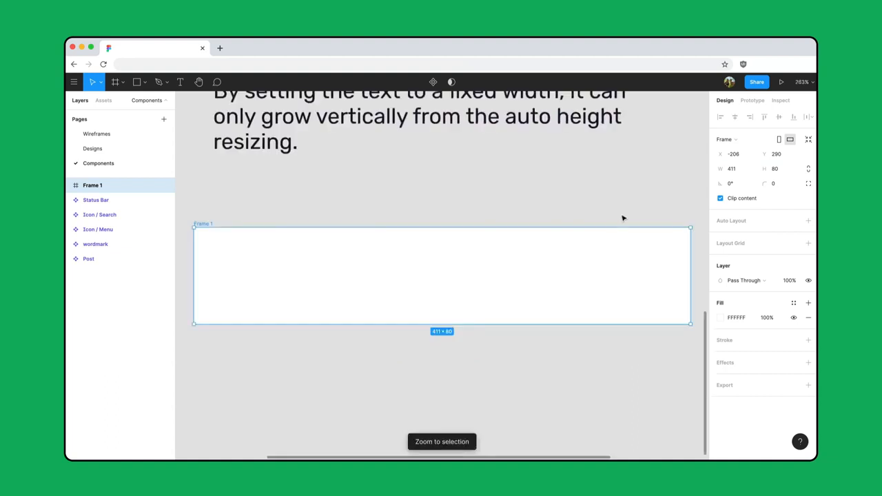
click(103, 101)
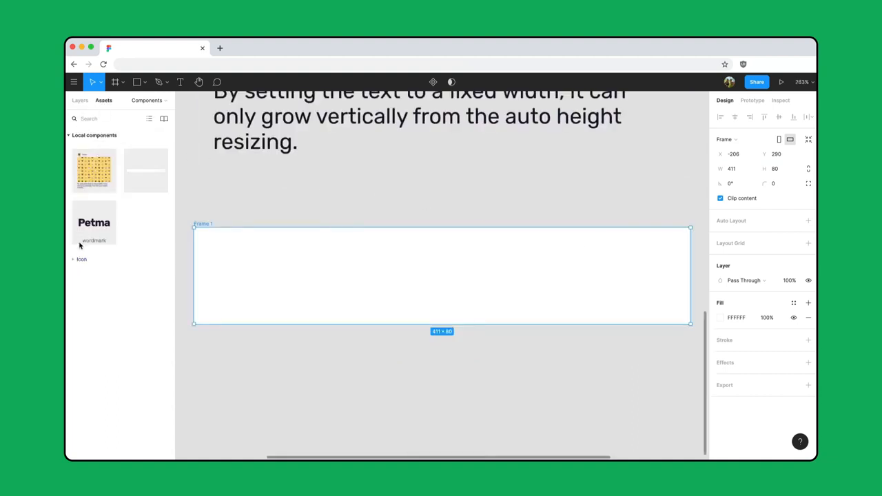
click(74, 260)
key(Escape)
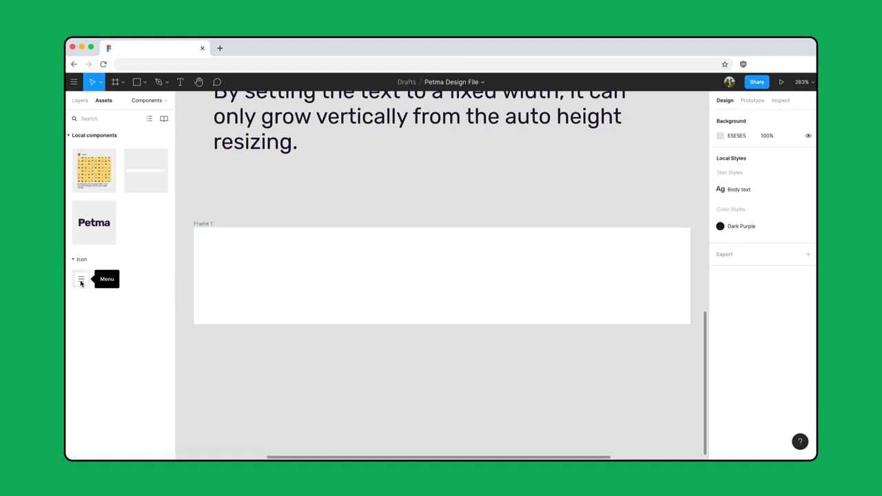
drag(81, 278, 215, 302)
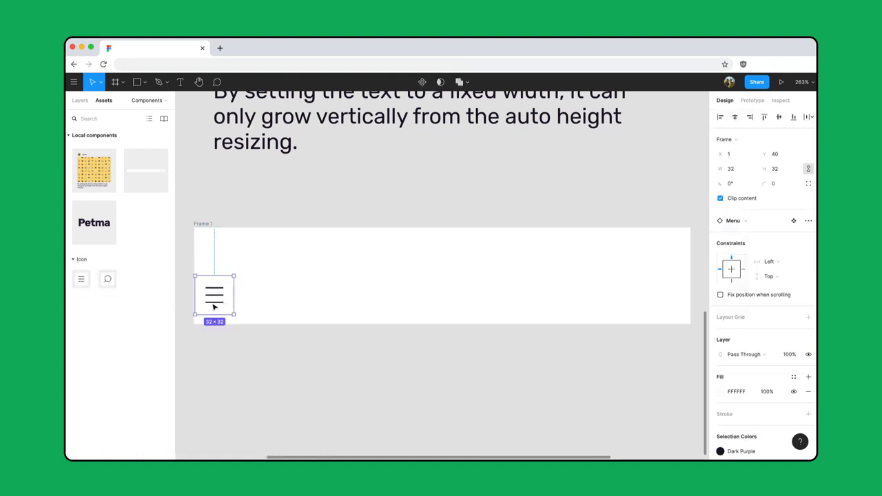
key(alt)
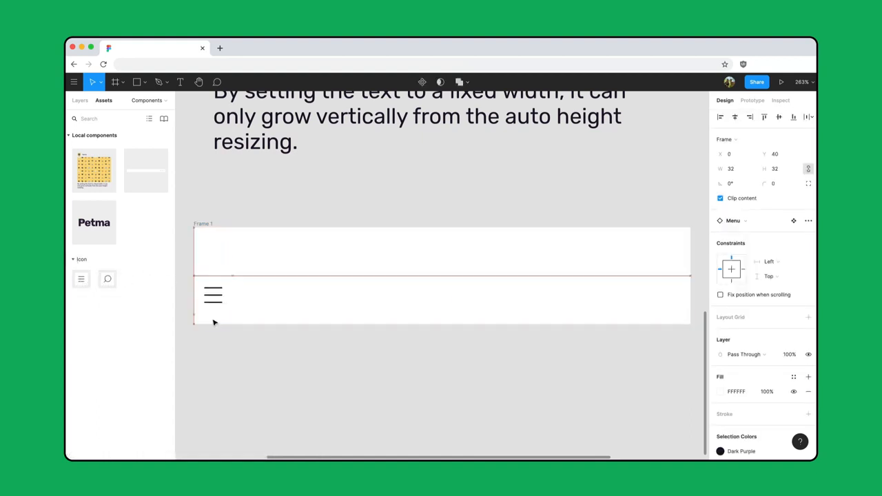
key(Right)
key(Right)
key(Right)
key(Right)
key(Right)
key(Right)
key(Right)
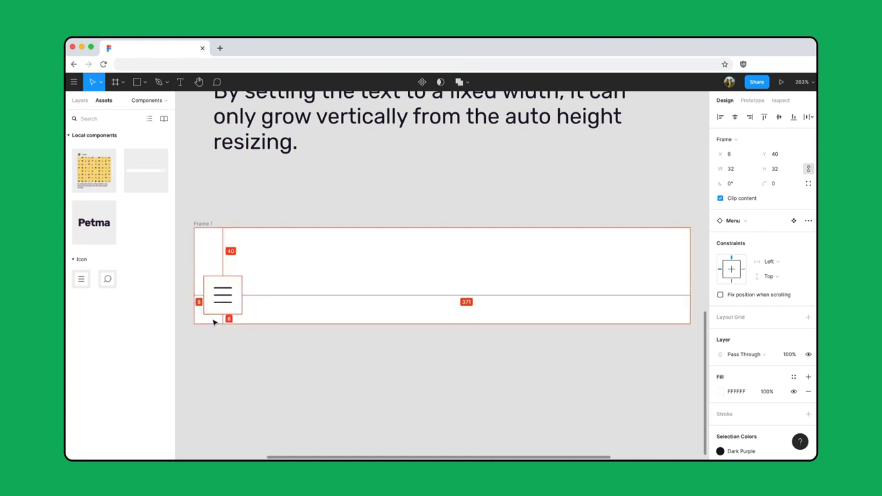
Add a Search icon instance at X 371, Y 40 in the frame and set its horizontal constraint to Right
drag(108, 279, 657, 296)
key(alt)
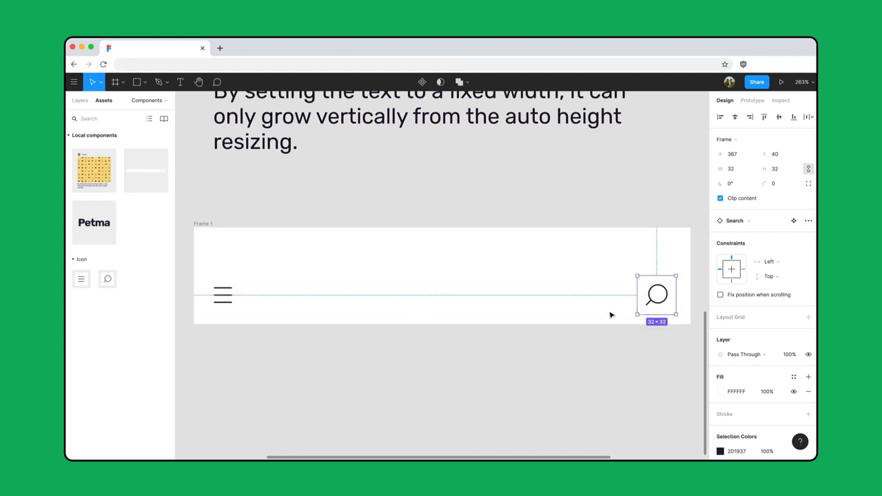
key(Right)
key(Right)
key(Right)
key(Right)
click(744, 271)
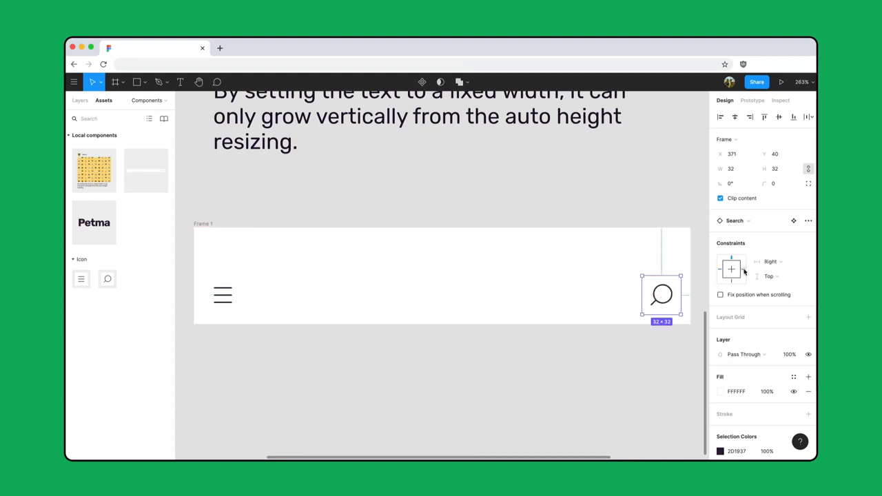
click(510, 205)
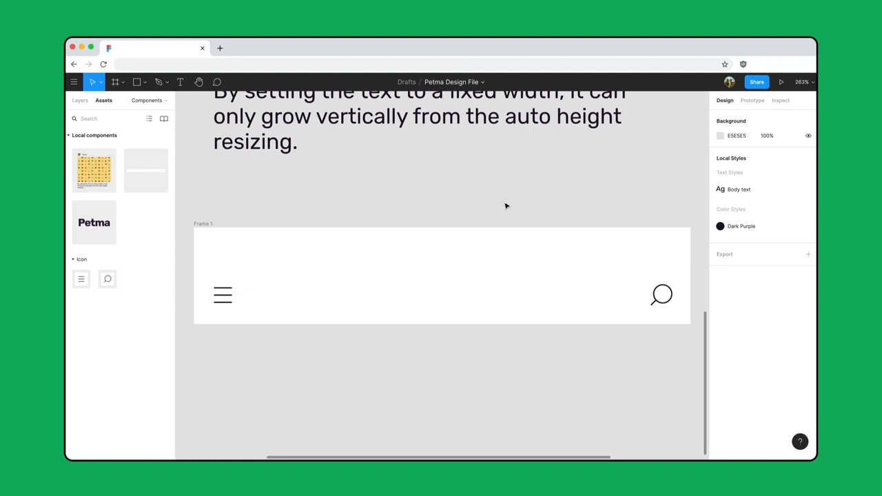
Add a wordmark instance between the two icons, centre it horizontally in the frame, and set its horizontal constraint to Center
drag(98, 231, 451, 298)
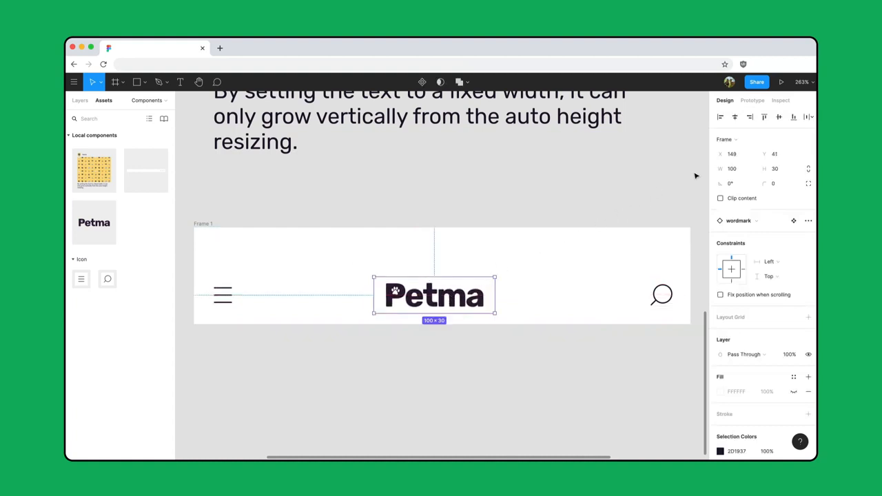
click(735, 117)
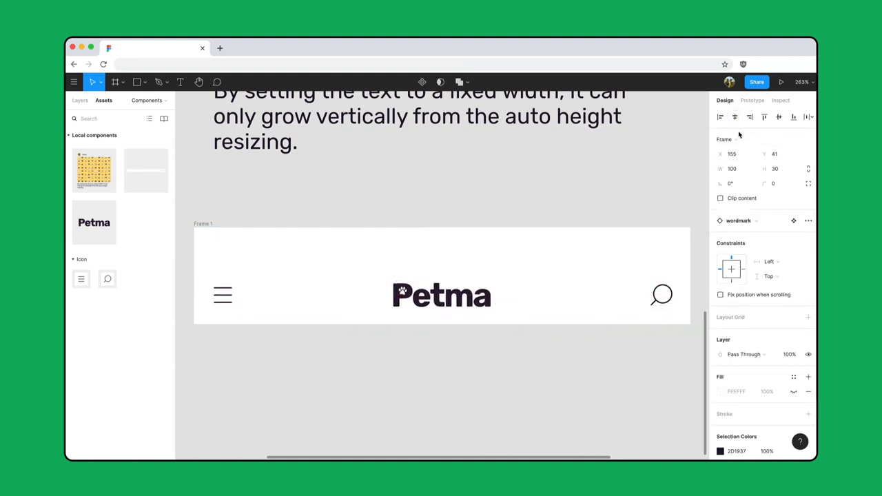
click(735, 270)
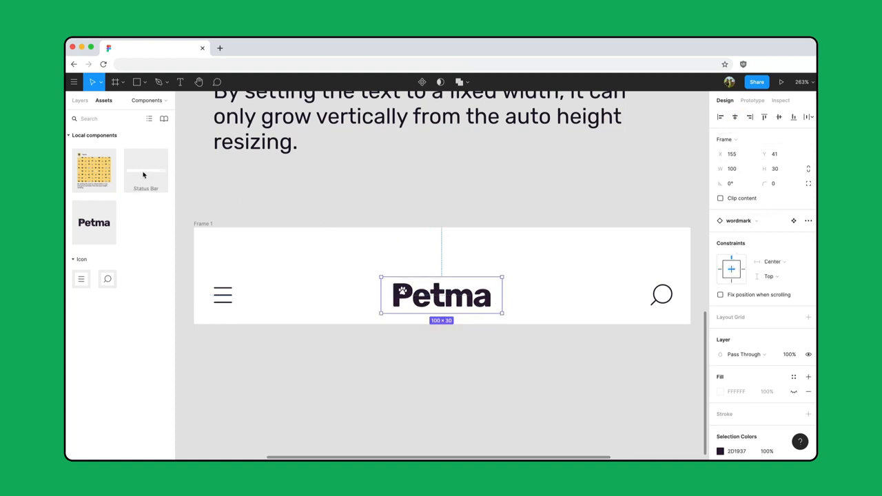
Add a Status Bar instance aligned to X 0, Y 0 in the frame and set its horizontal constraint to Left & Right
drag(143, 175, 350, 246)
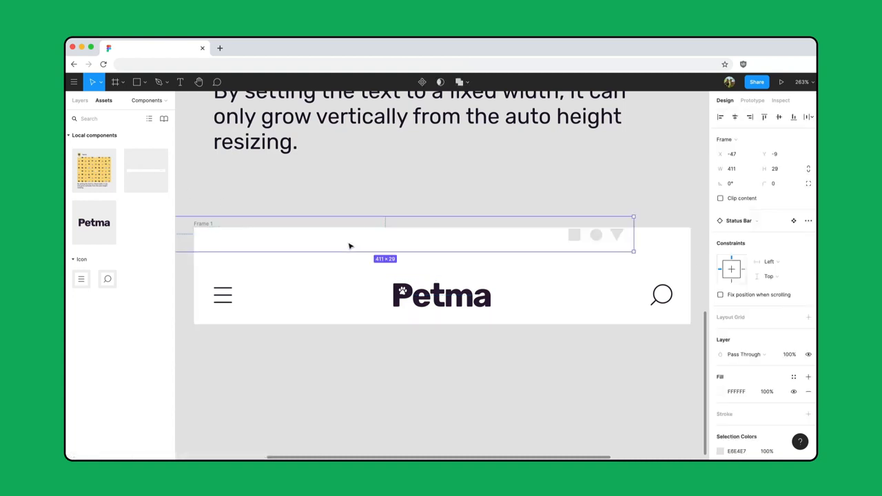
click(737, 119)
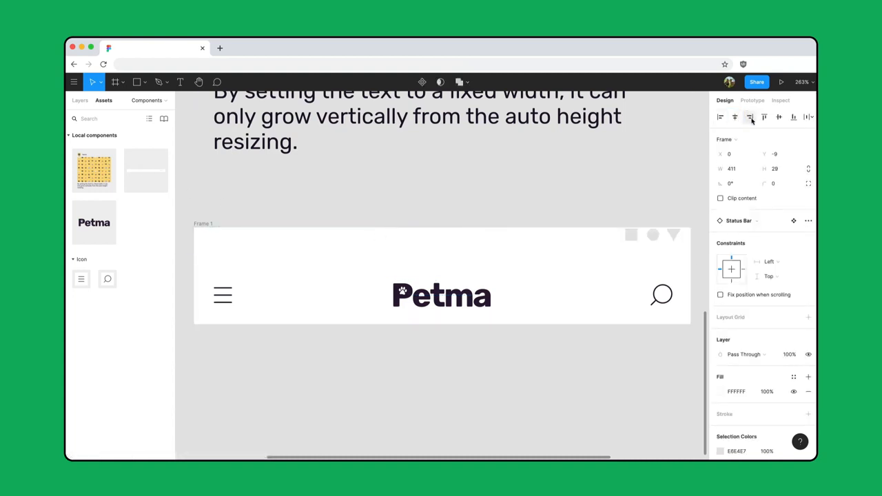
click(765, 118)
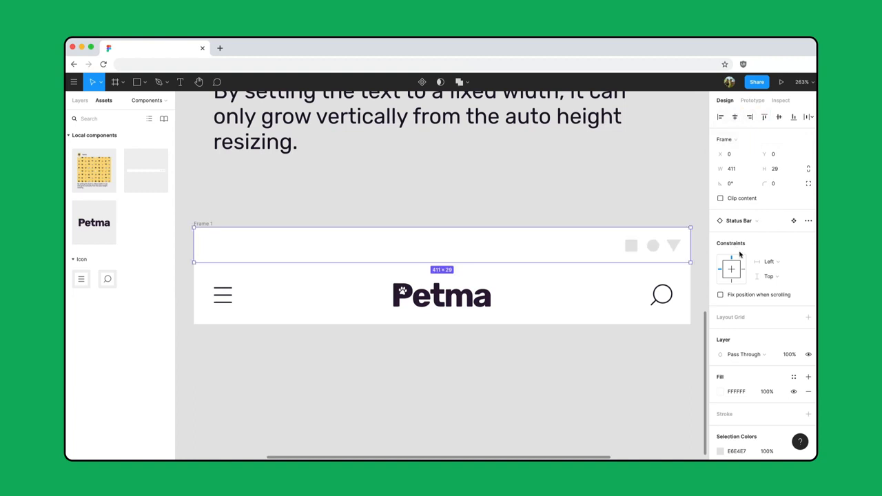
click(774, 262)
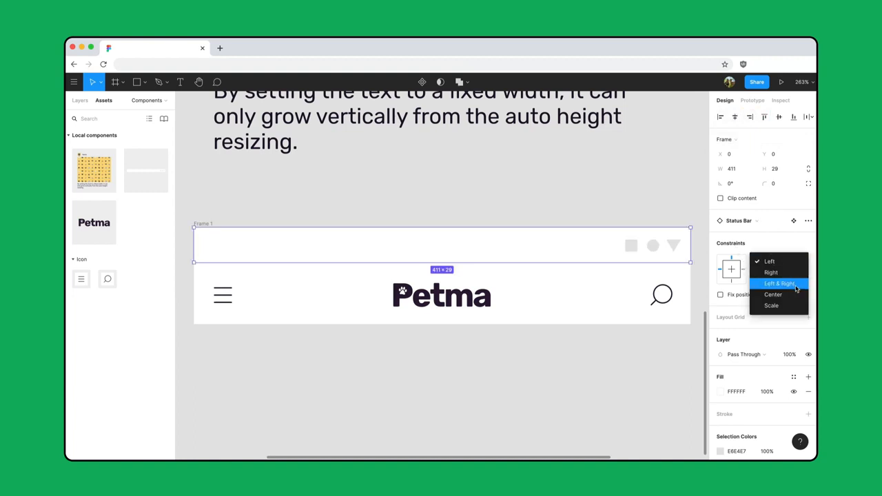
click(796, 288)
click(520, 213)
Rename the 411 × 80 frame as "Nav Bar" and turn it into a component
click(213, 227)
key(super+r)
text(Na)
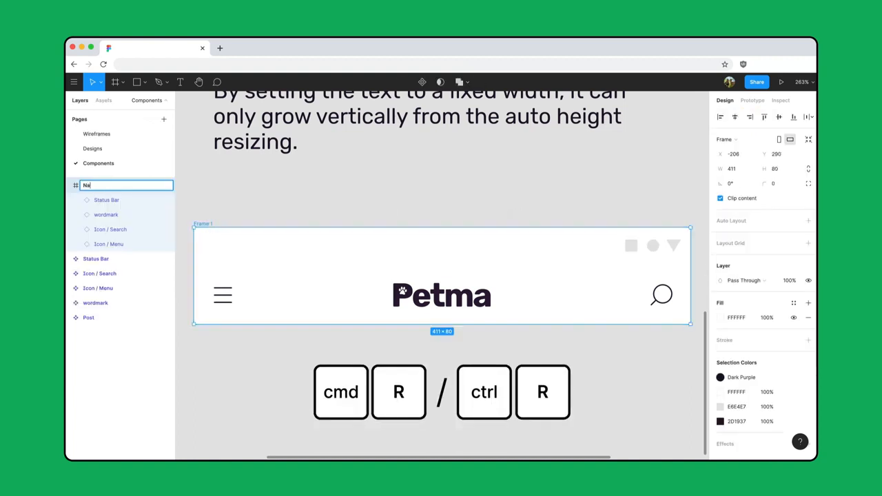
text(v Bar)
key(Return)
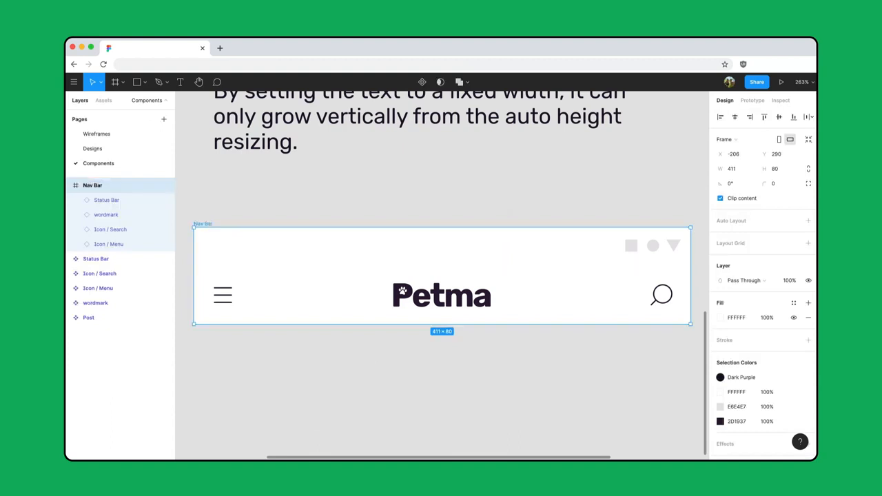
key(super+alt+k)
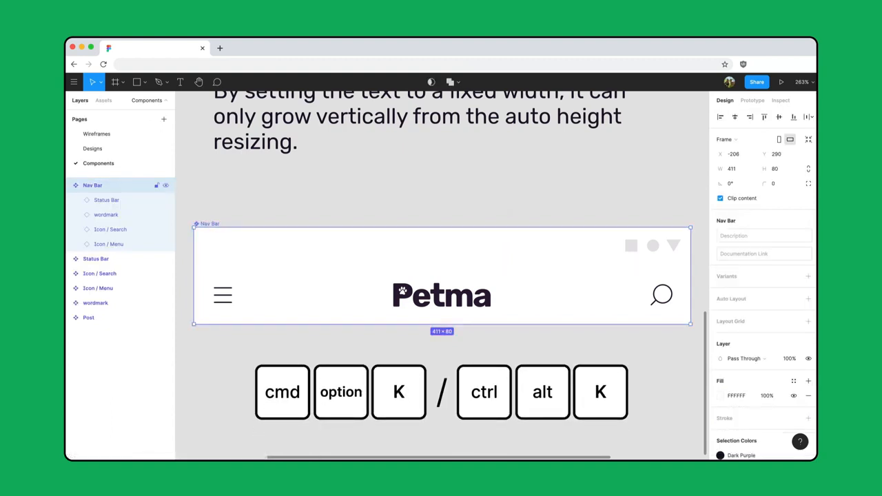
On the Designs page, place a Nav Bar instance at X 0, Y 0 in the phone frame and move the feed up to Y 80
click(136, 149)
click(105, 100)
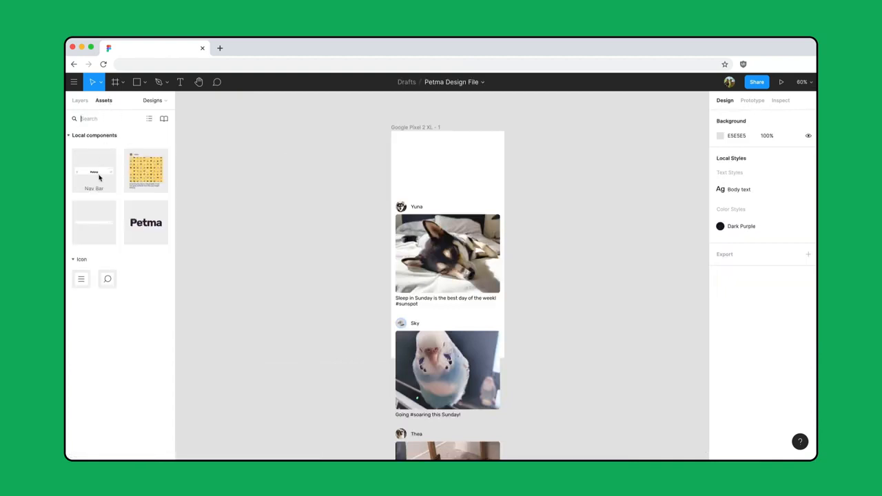
drag(99, 177, 459, 153)
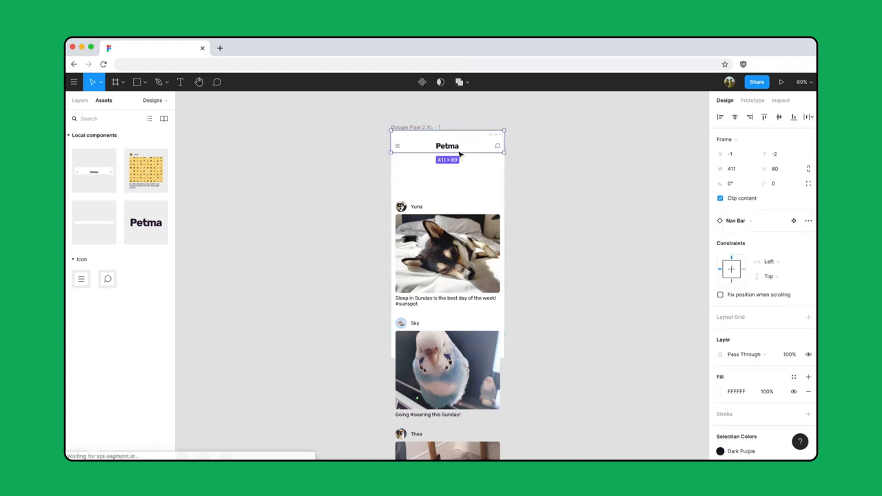
click(766, 118)
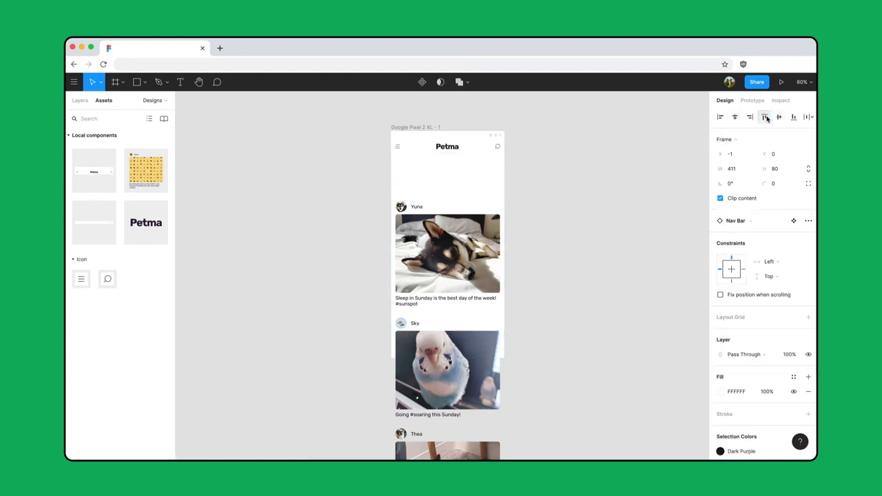
click(735, 117)
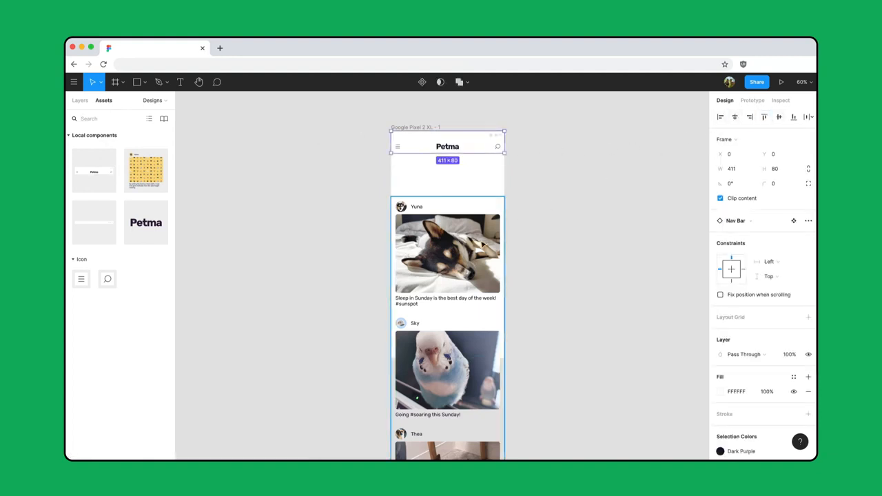
drag(473, 249, 471, 206)
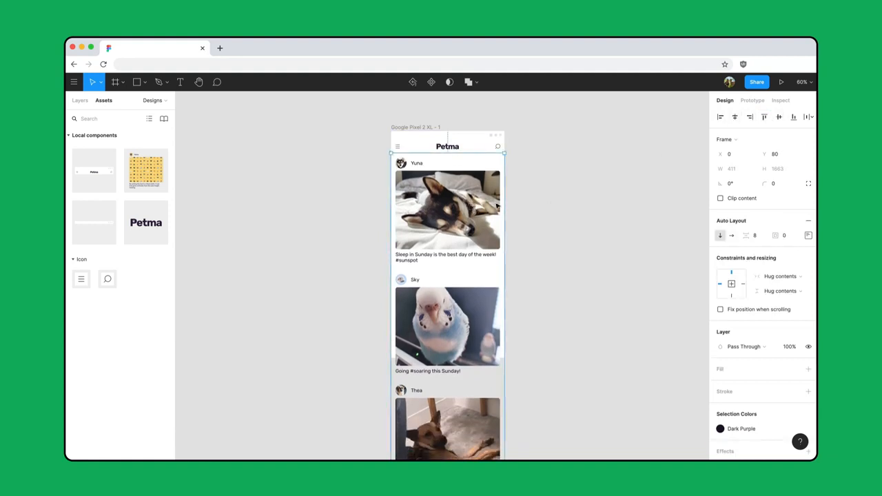
click(532, 199)
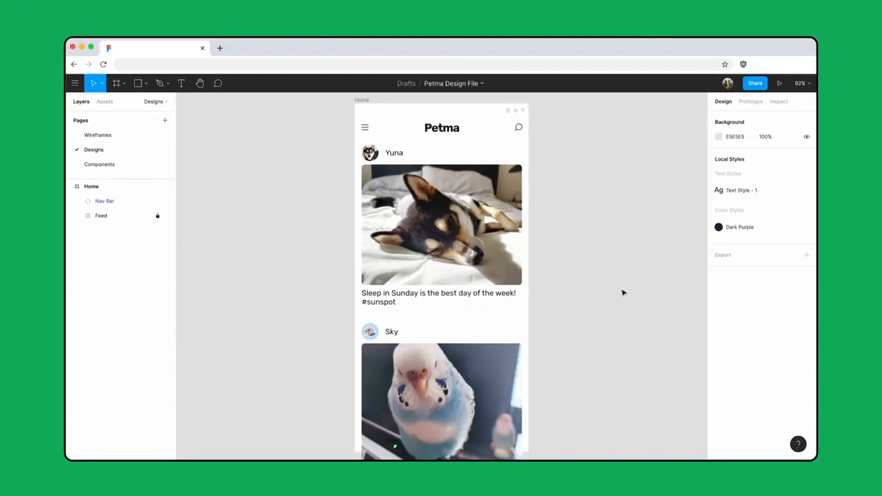
Place an instance of the yellow new-post button at X 315, Y 727 in the Home frame and constrain it to Right and Bottom
click(105, 102)
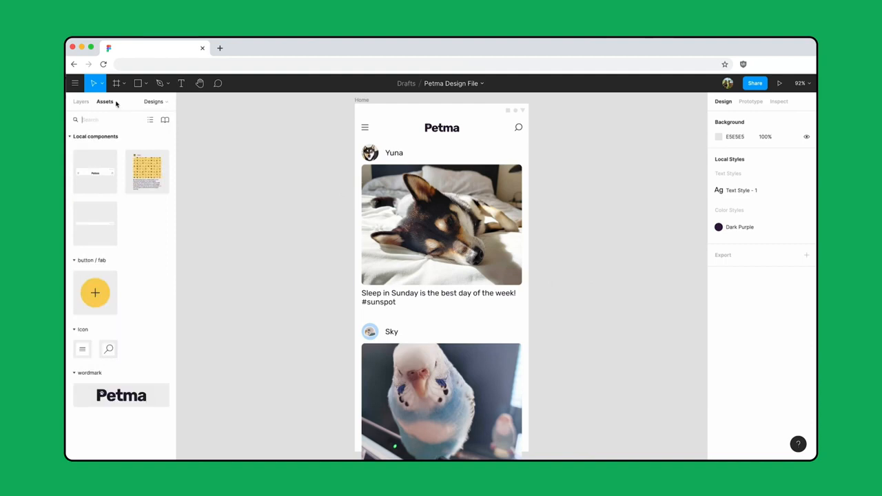
drag(112, 290, 508, 425)
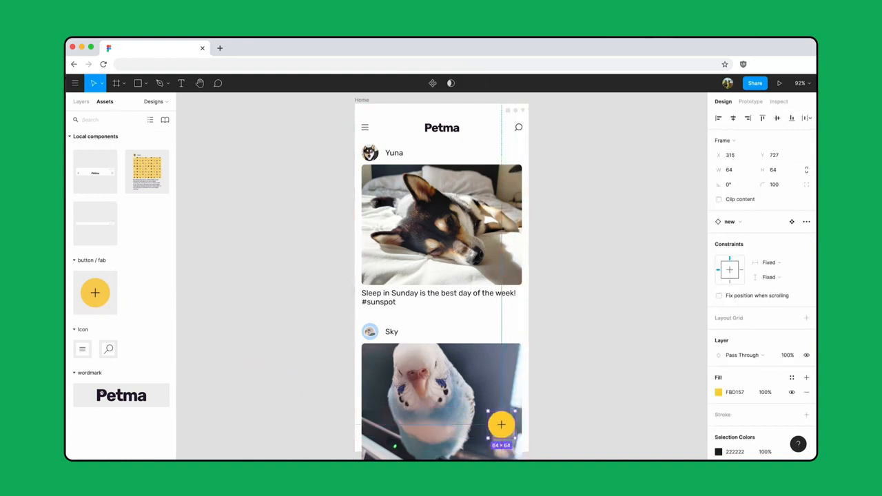
click(742, 270)
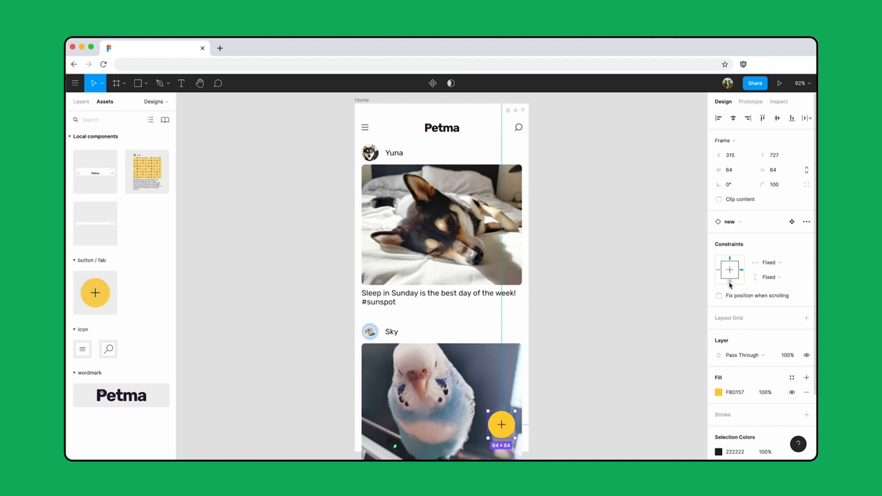
click(730, 282)
Add a drop shadow with a blur of 12 to the new-post button's main component and return to the instance
click(793, 223)
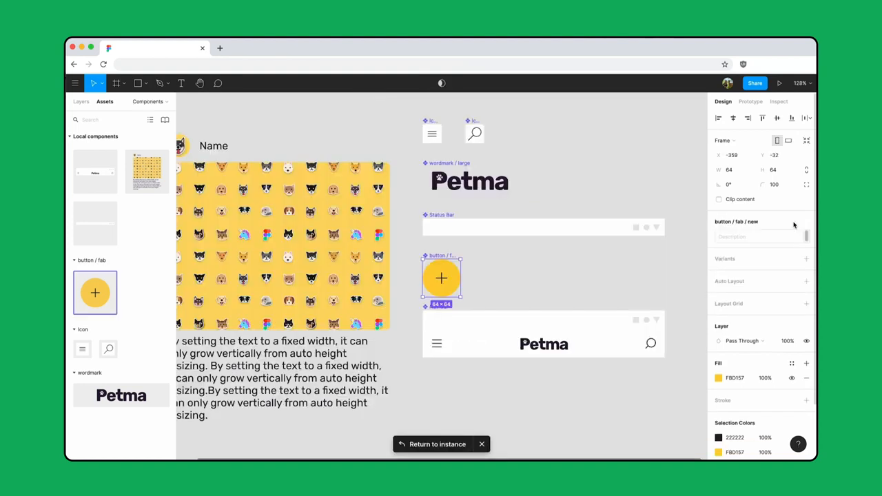
scroll(798, 227, down, 2)
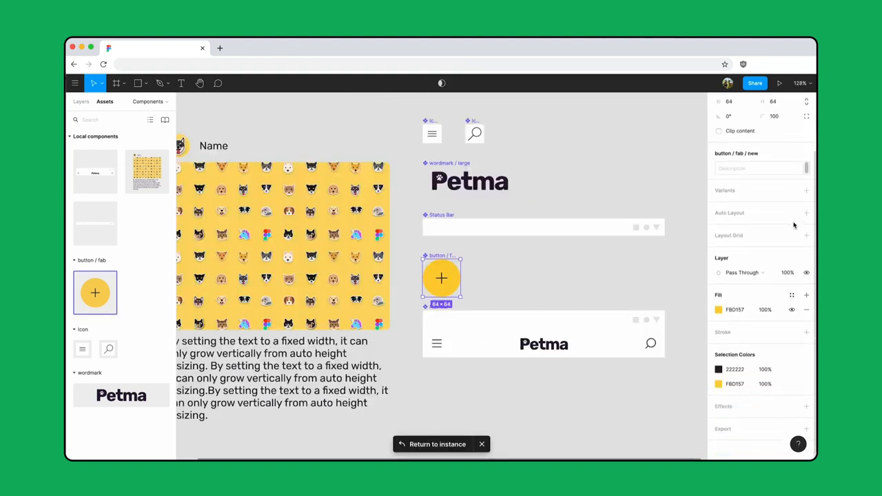
click(807, 408)
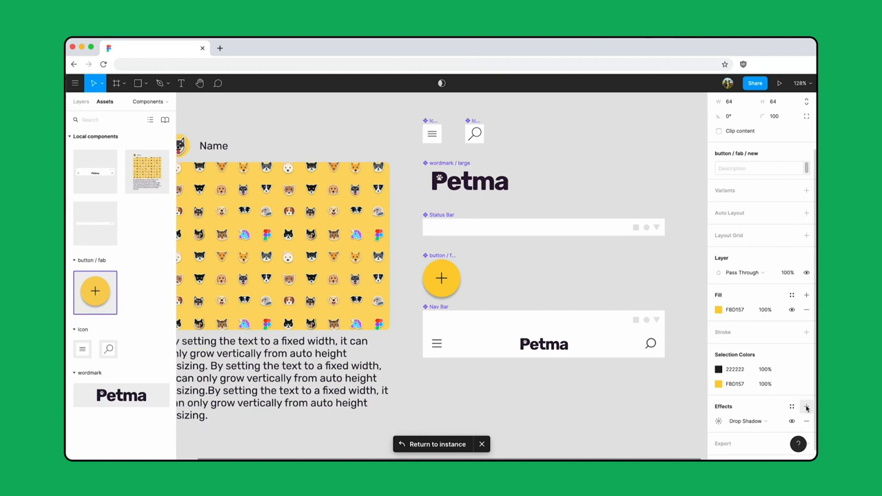
click(719, 421)
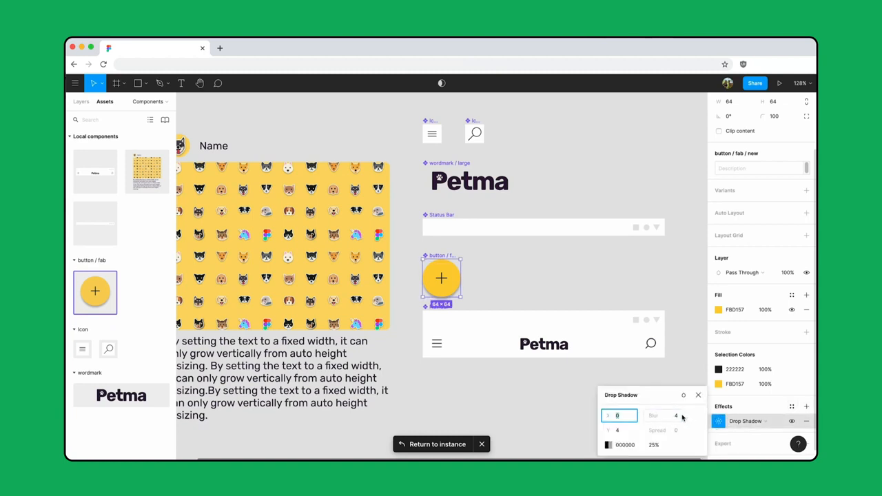
click(681, 416)
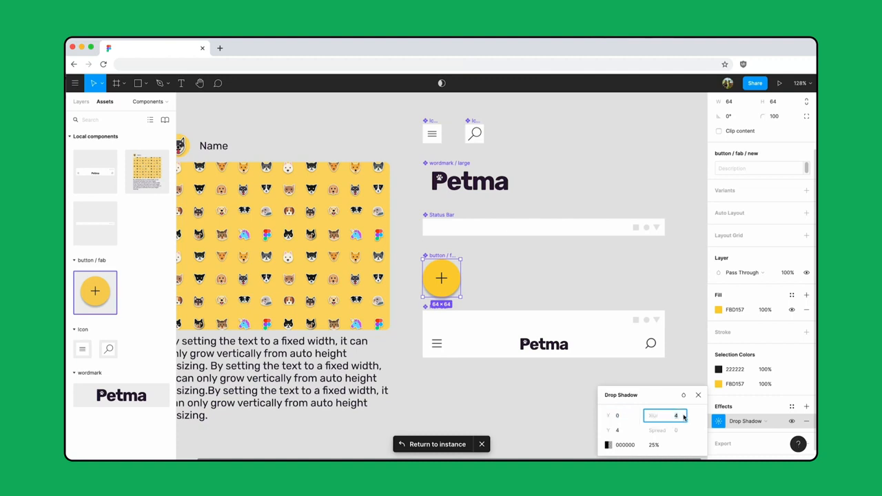
text(12)
key(Return)
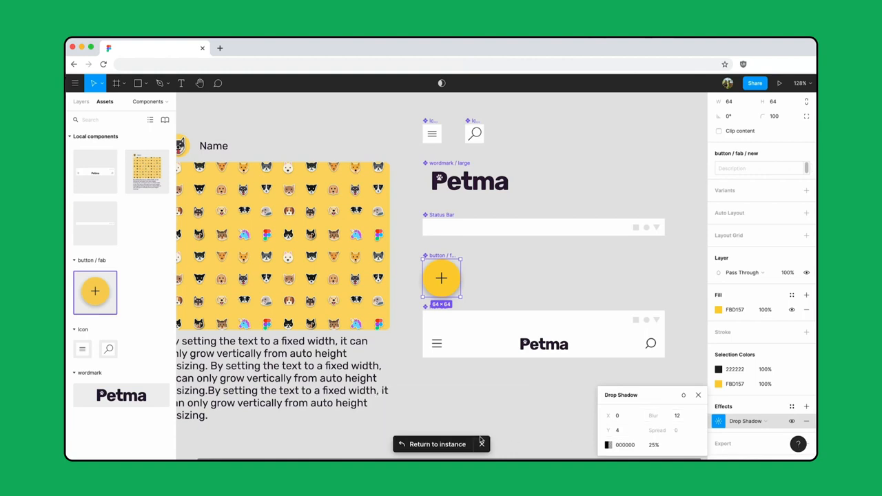
click(439, 444)
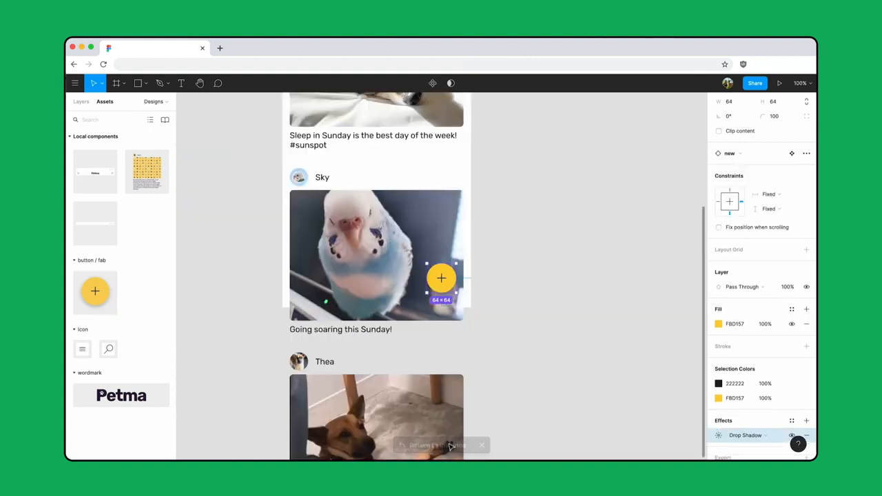
click(596, 265)
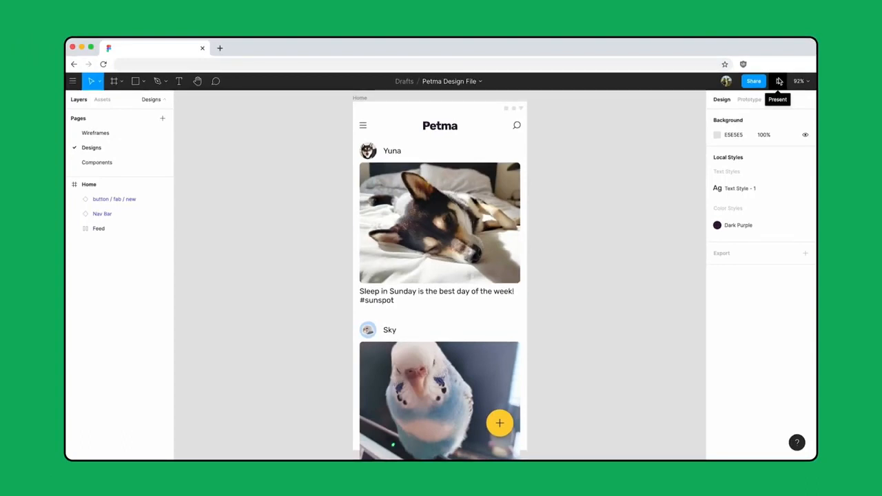
Set the prototype device to Google Pixel 2 XL
click(763, 100)
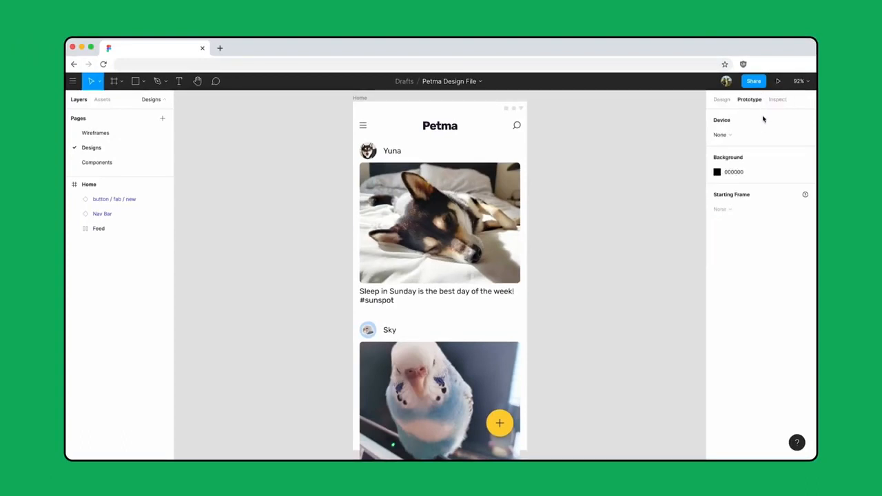
click(759, 136)
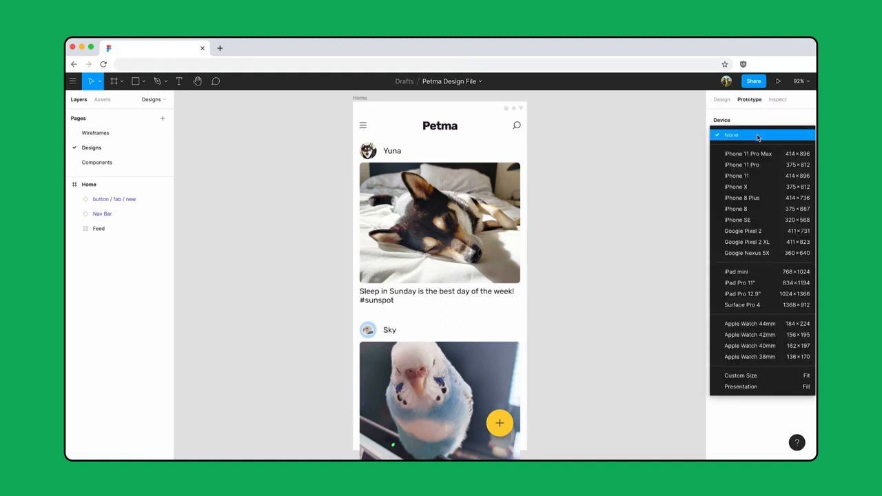
click(781, 244)
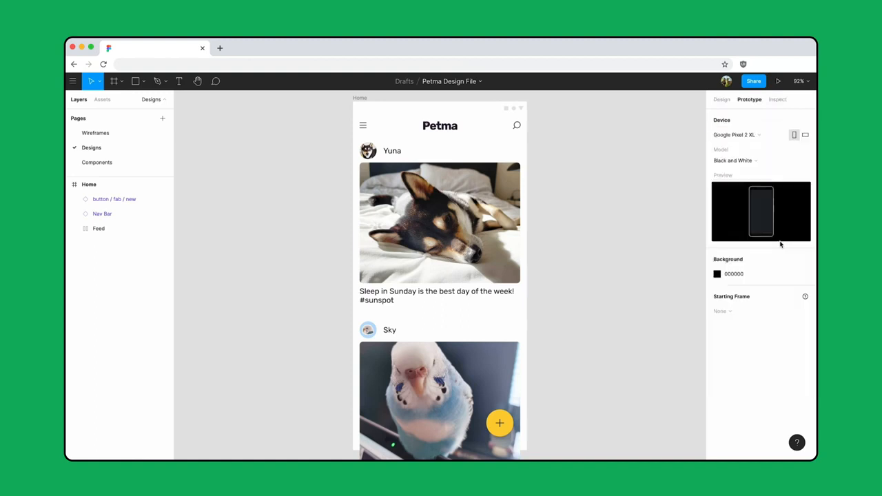
Present the prototype in the device frame and cycle through its zoom modes to check the display size
click(780, 82)
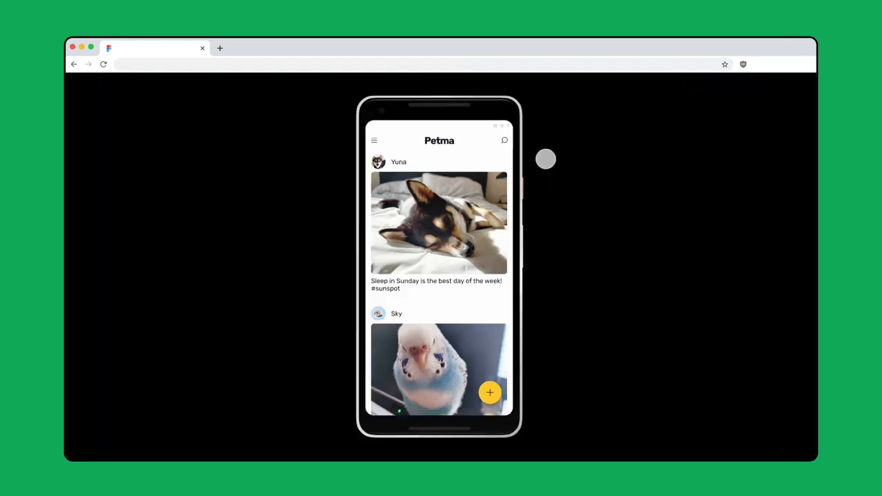
key(z)
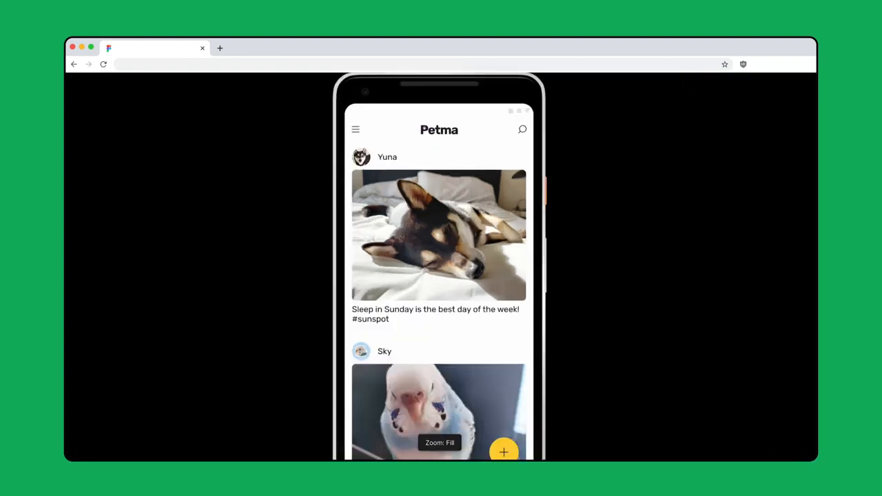
key(z)
key(z)
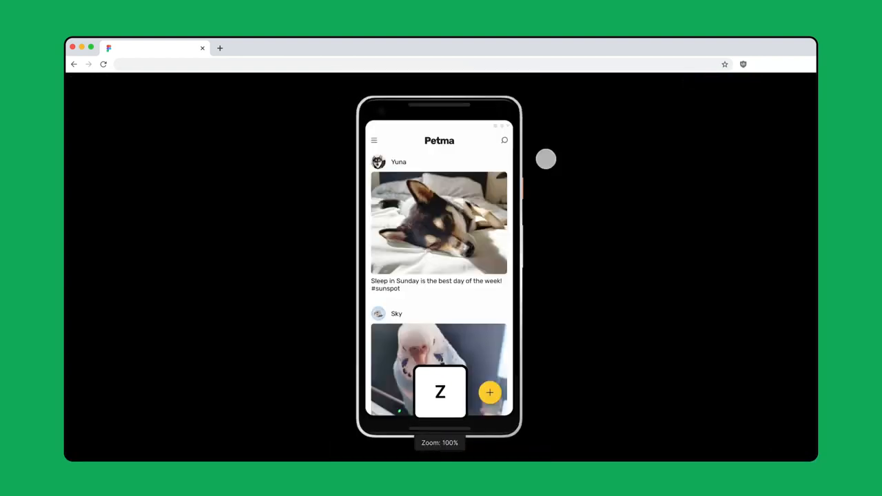
key(z)
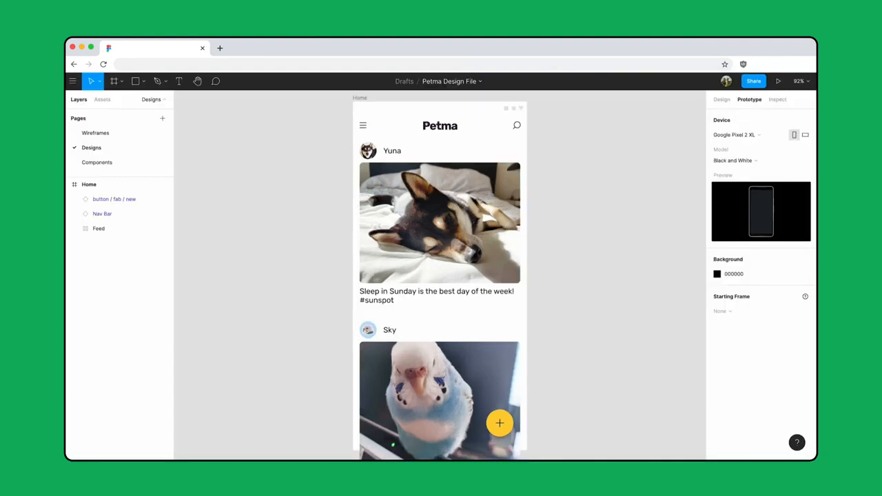
Set the Home frame's overflow behavior to Vertical Scrolling
click(360, 98)
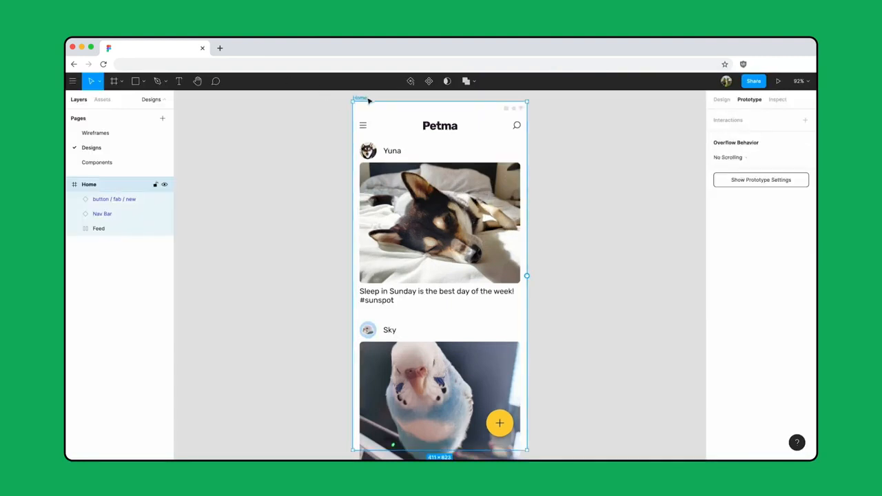
click(736, 158)
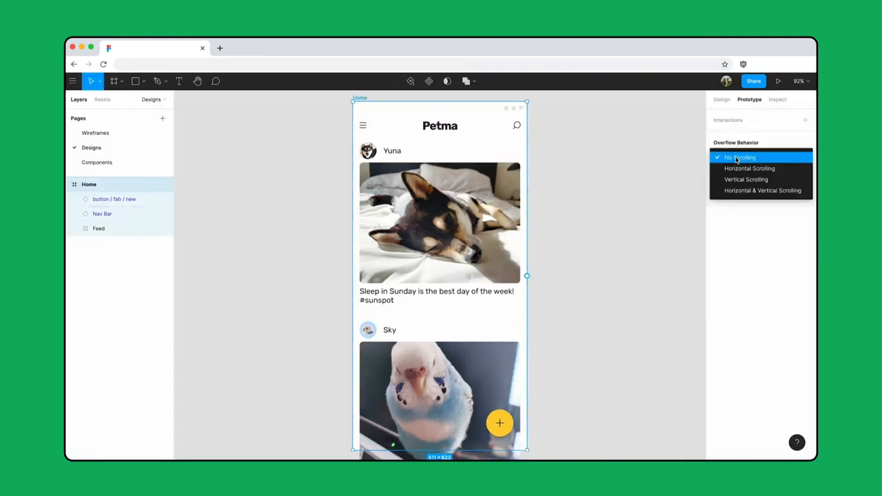
click(775, 180)
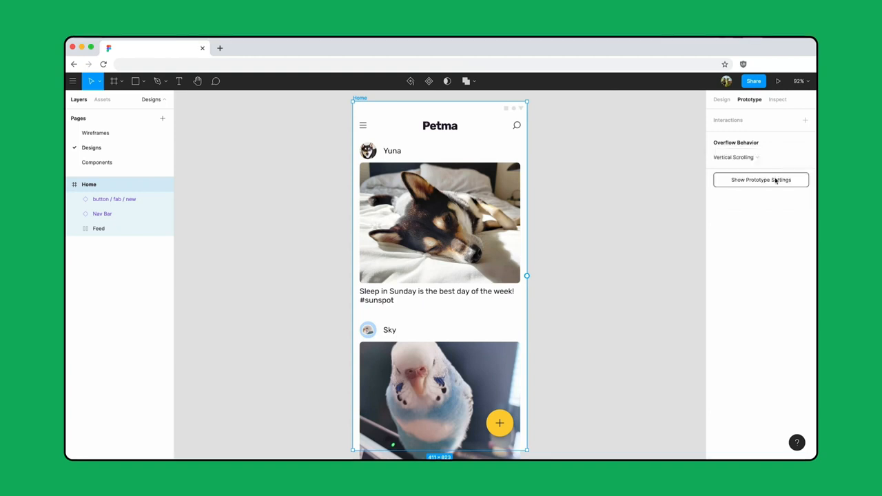
Present the prototype and scroll the feed to check how the nav bar and new-post button move
click(778, 81)
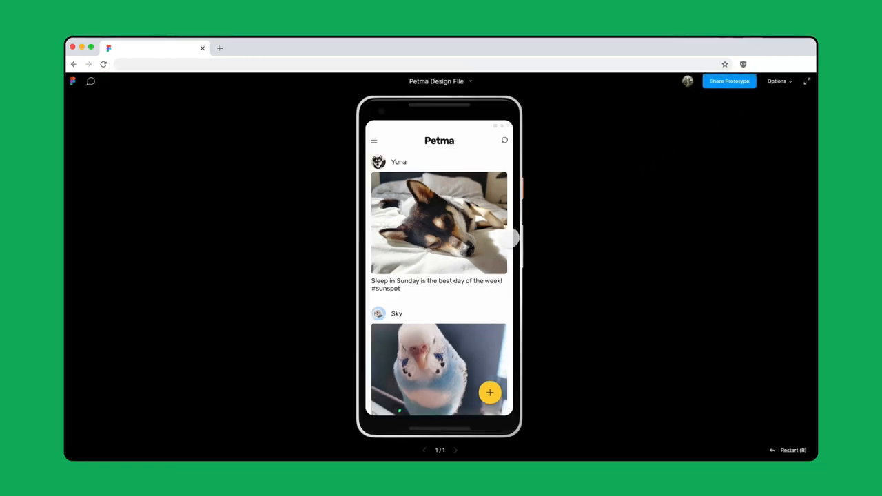
scroll(514, 238, down, 5)
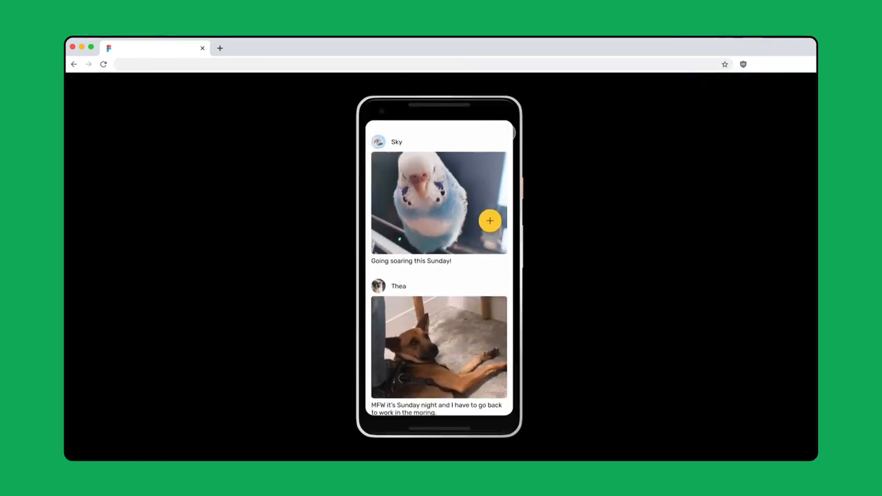
mouse_move(492, 266)
mouse_down()
mouse_move(493, 160)
mouse_move(493, 271)
mouse_up()
drag(489, 189, 490, 276)
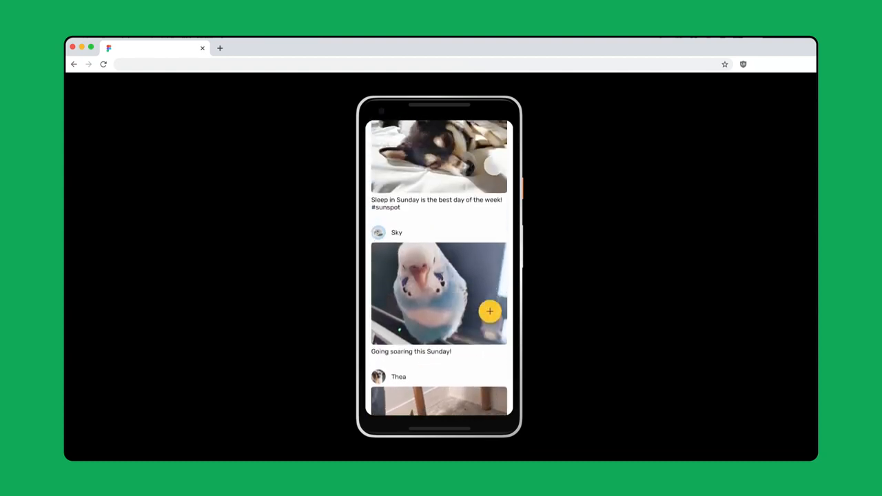
drag(494, 166, 488, 235)
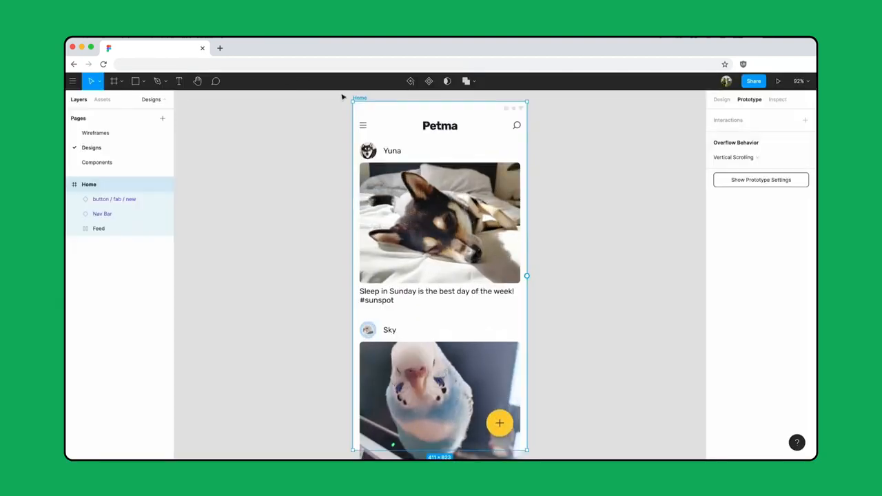
Fix the position of the Nav Bar and the new-post button when scrolling
click(424, 131)
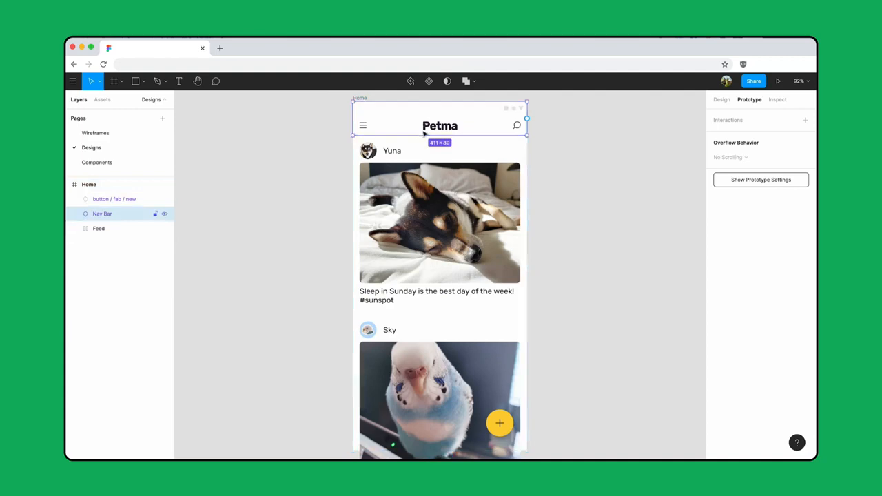
shift+click(501, 422)
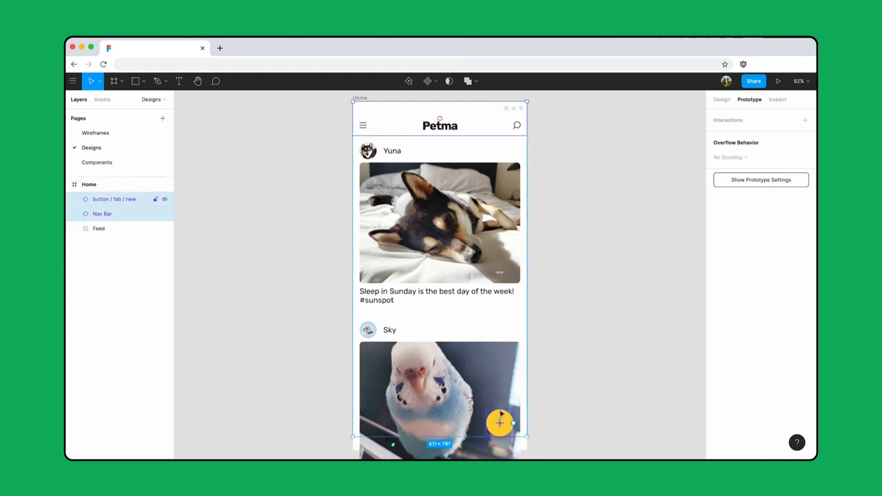
click(722, 99)
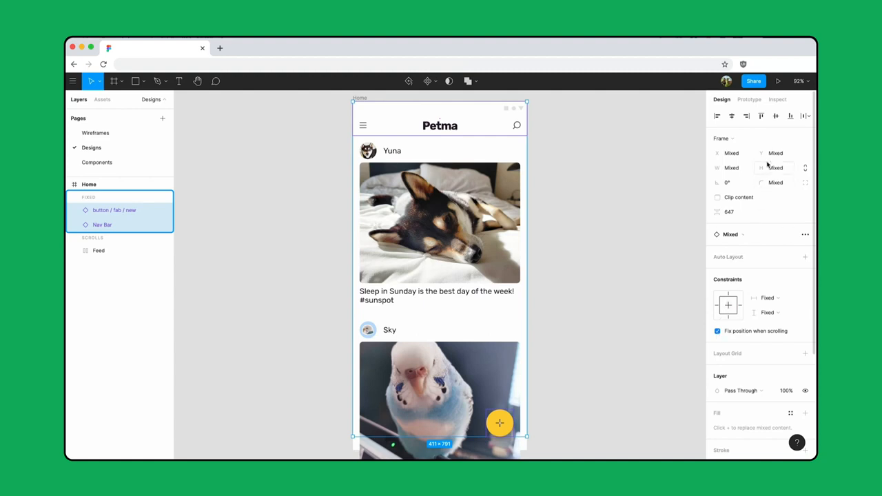
Present the prototype again and scroll the feed up and down to check the fixed nav bar and new-post button
click(779, 81)
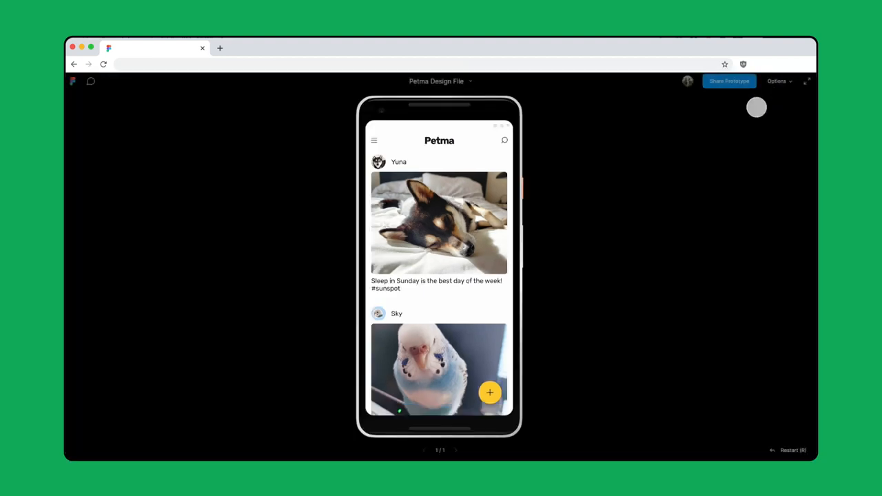
scroll(501, 267, down, 4)
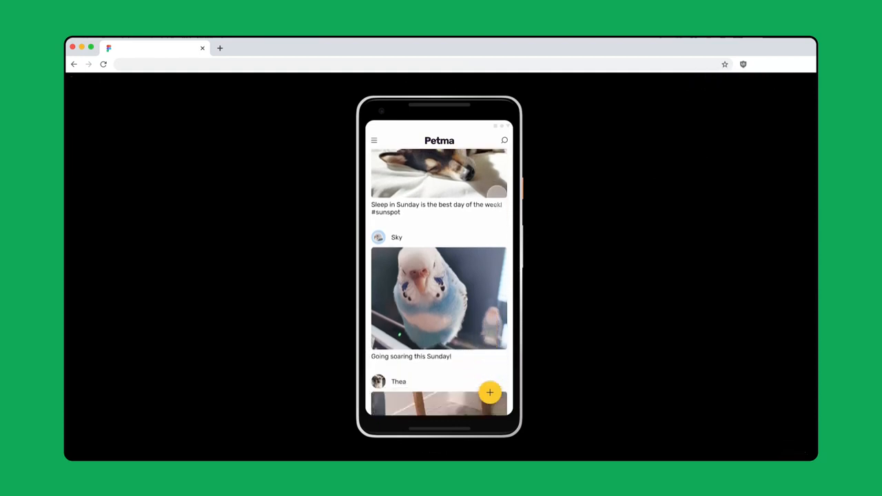
scroll(494, 291, down, 3)
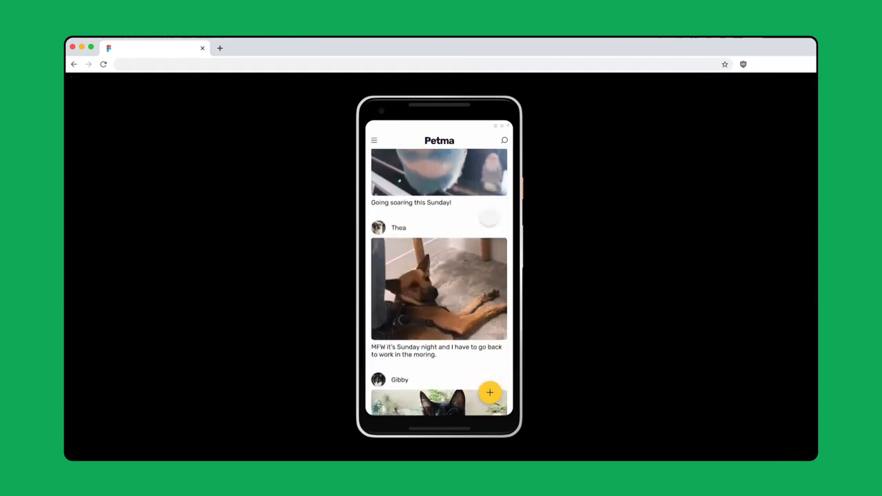
scroll(486, 309, down, 3)
scroll(478, 177, up, 4)
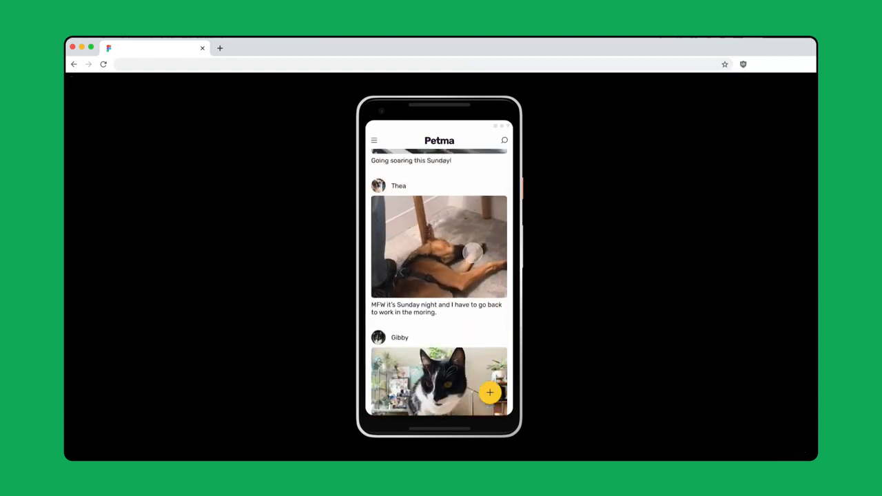
scroll(474, 254, up, 4)
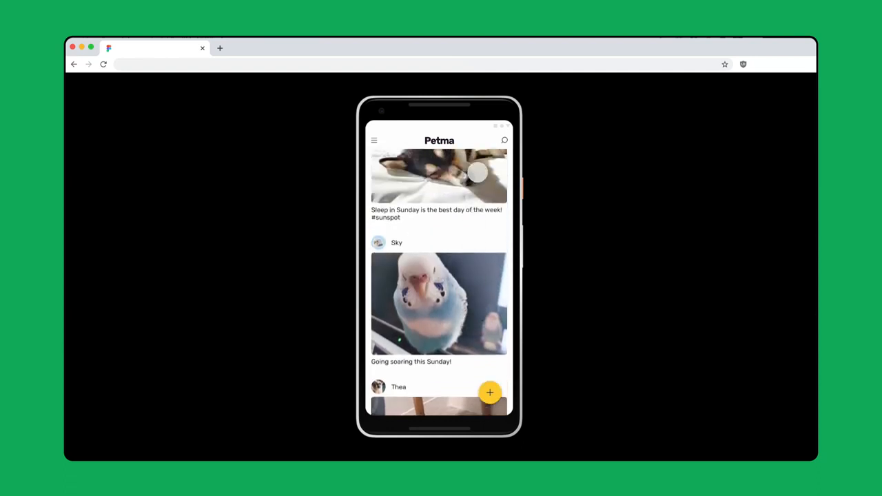
scroll(477, 173, up, 2)
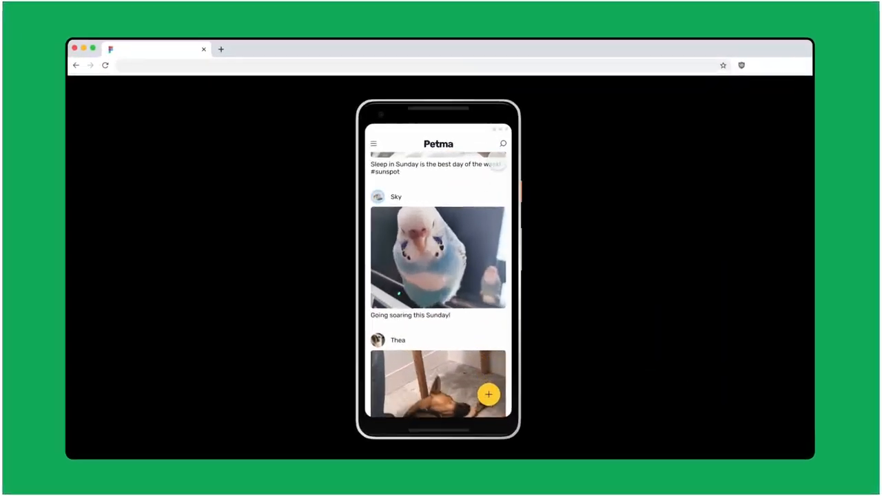
scroll(486, 316, down, 3)
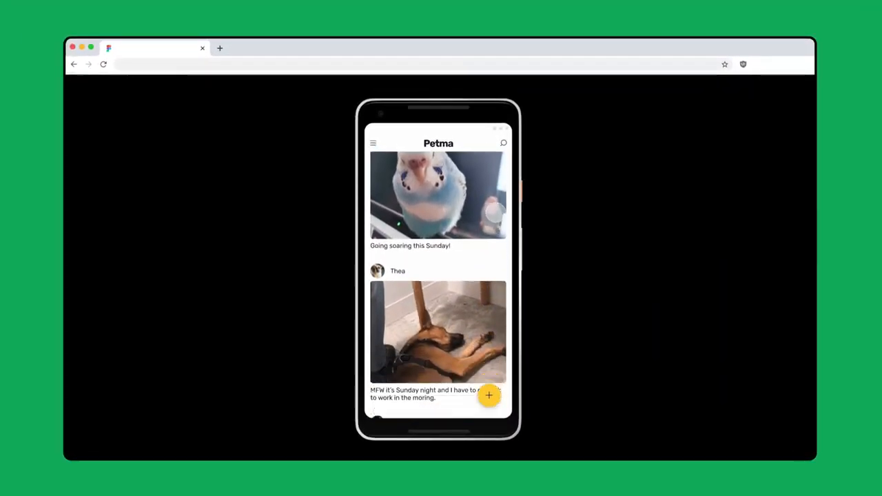
mouse_move(487, 315)
mouse_down()
mouse_move(479, 195)
mouse_move(470, 316)
mouse_up()
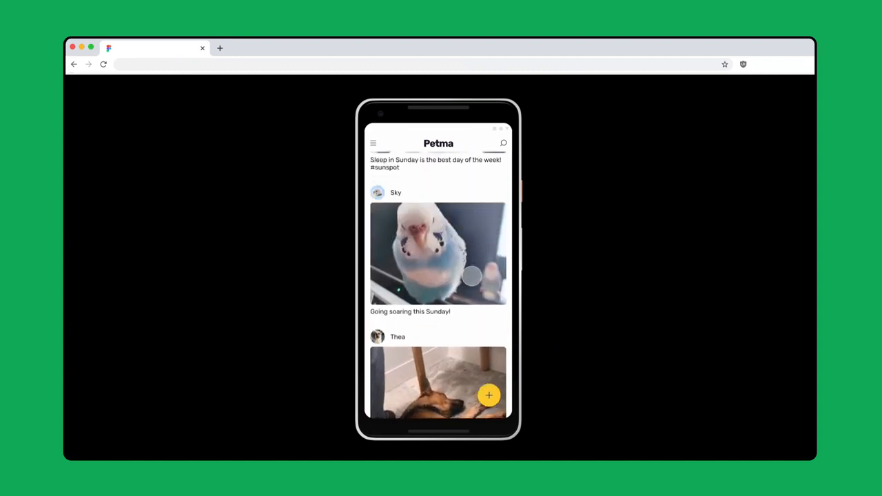